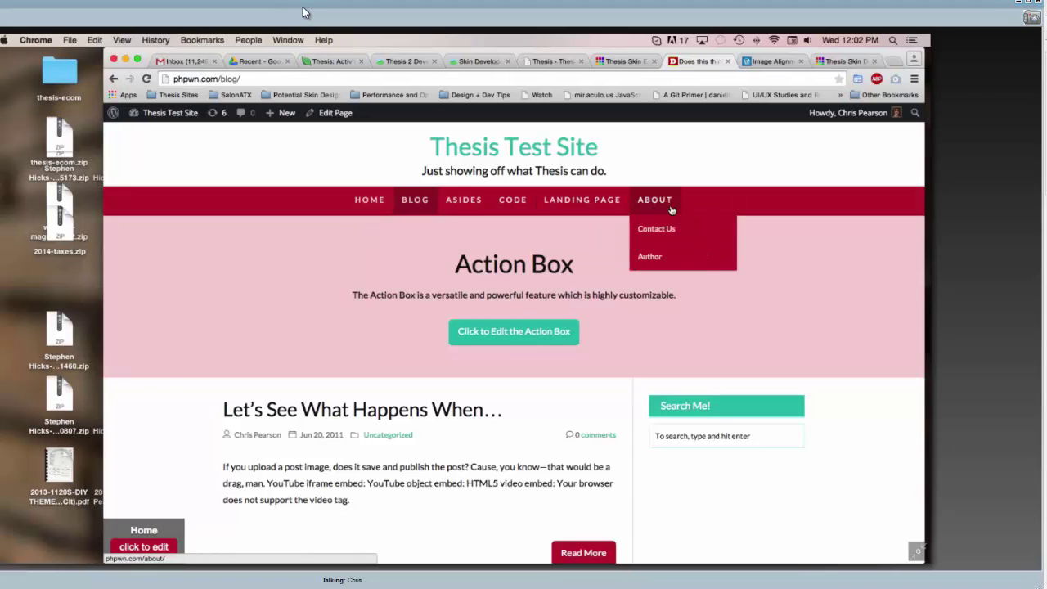
scroll(765, 378, "down", 4)
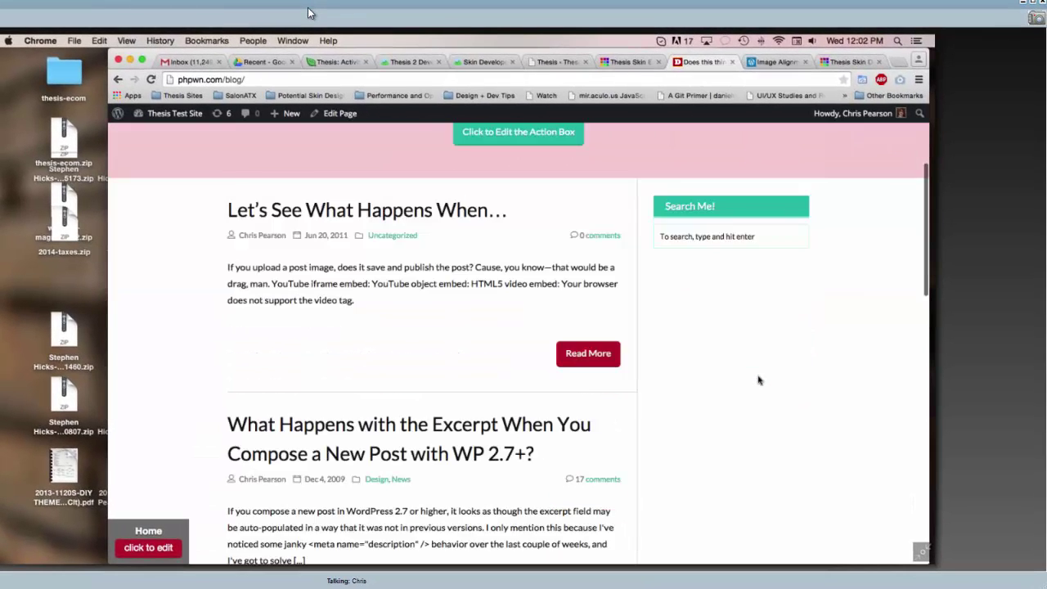
scroll(761, 380, "up", 2)
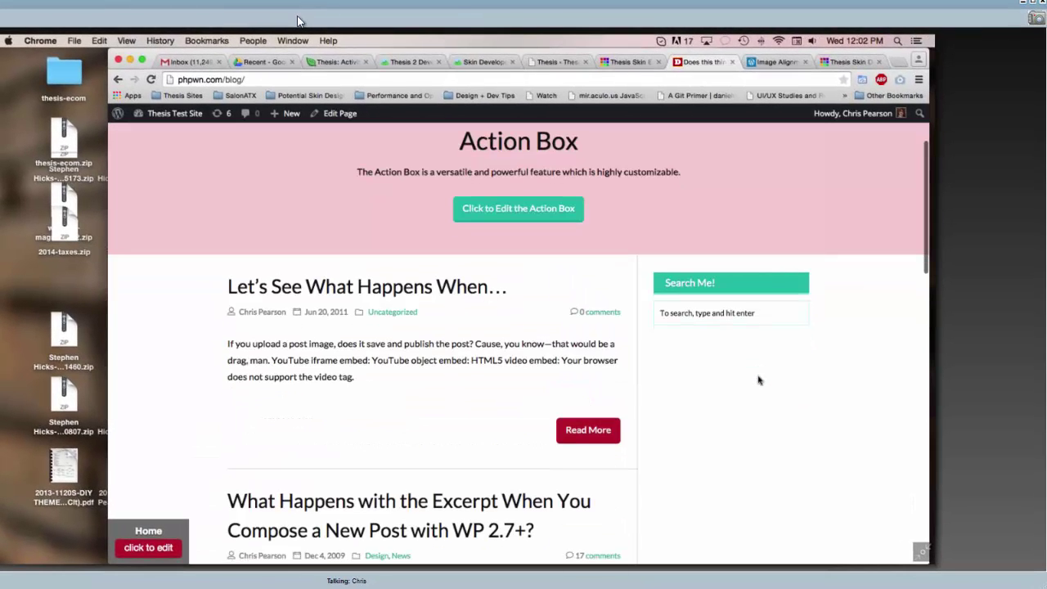
scroll(464, 259, "up", 3)
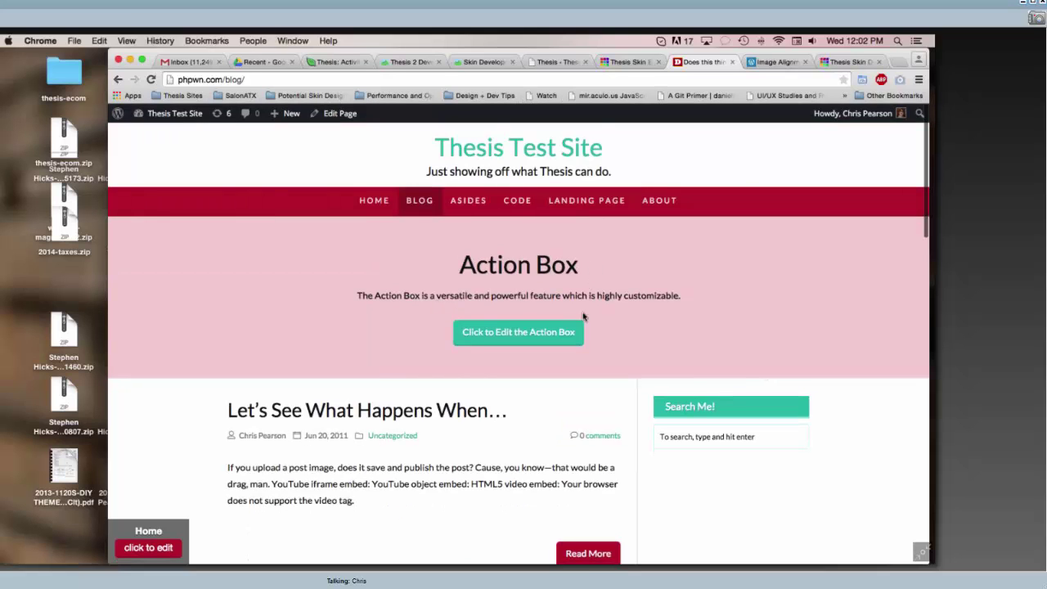
scroll(689, 408, "down", 1)
scroll(689, 409, "down", 12)
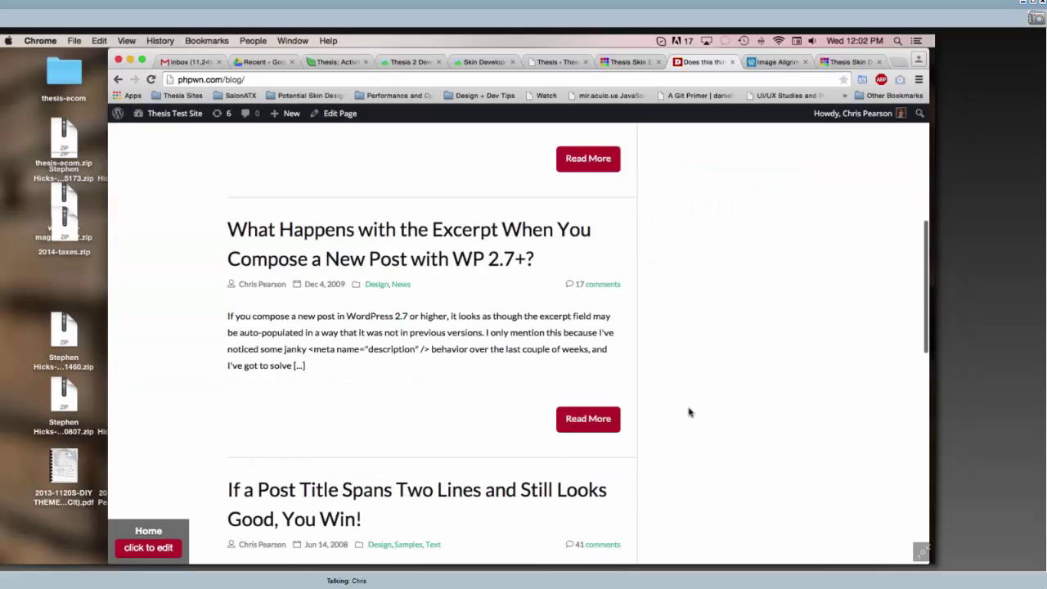
scroll(689, 412, "down", 3)
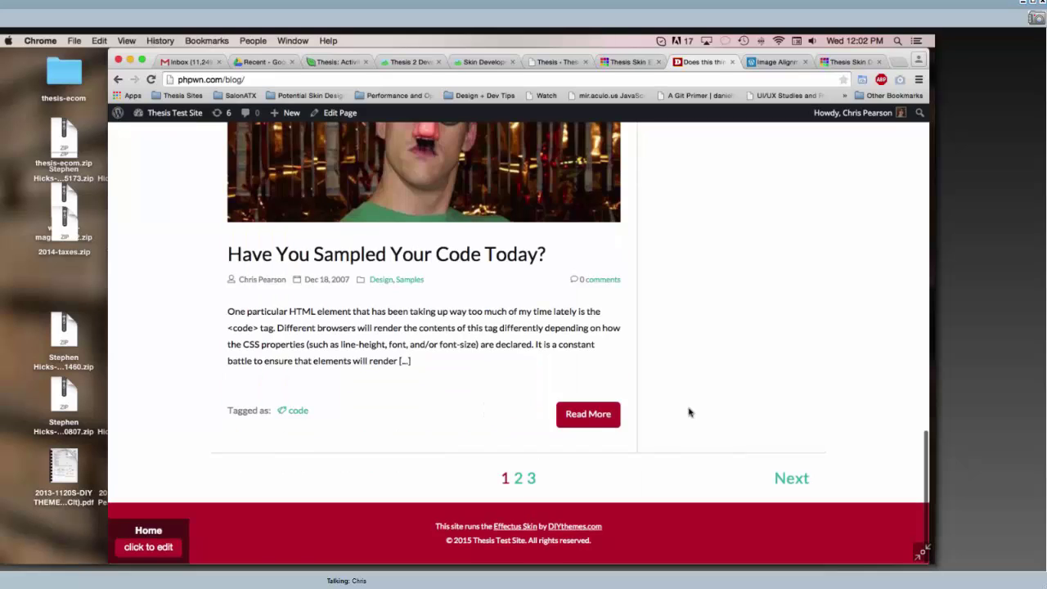
scroll(673, 409, "up", 15)
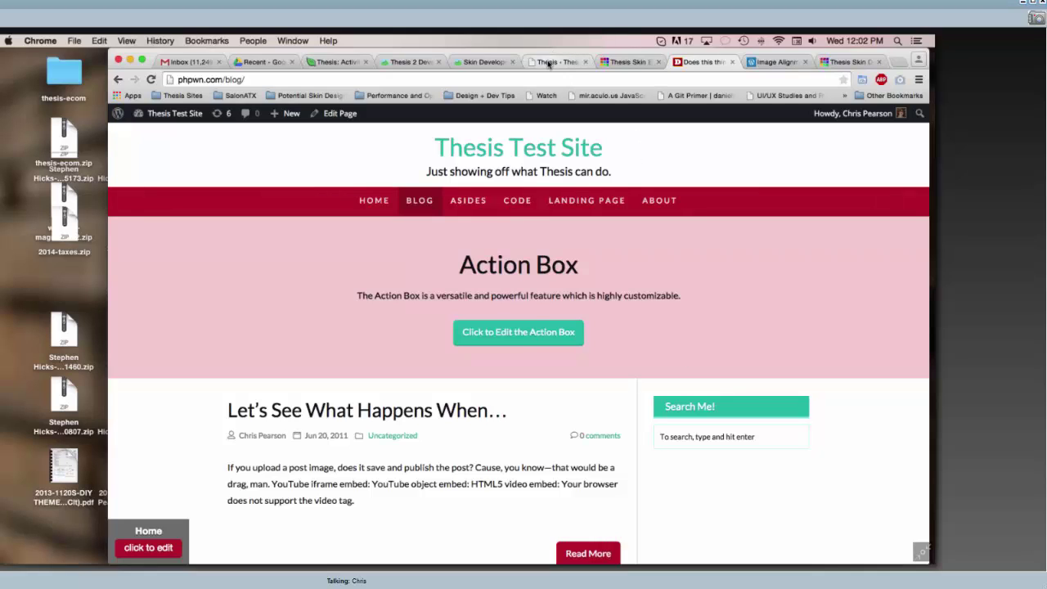
left_click(549, 65)
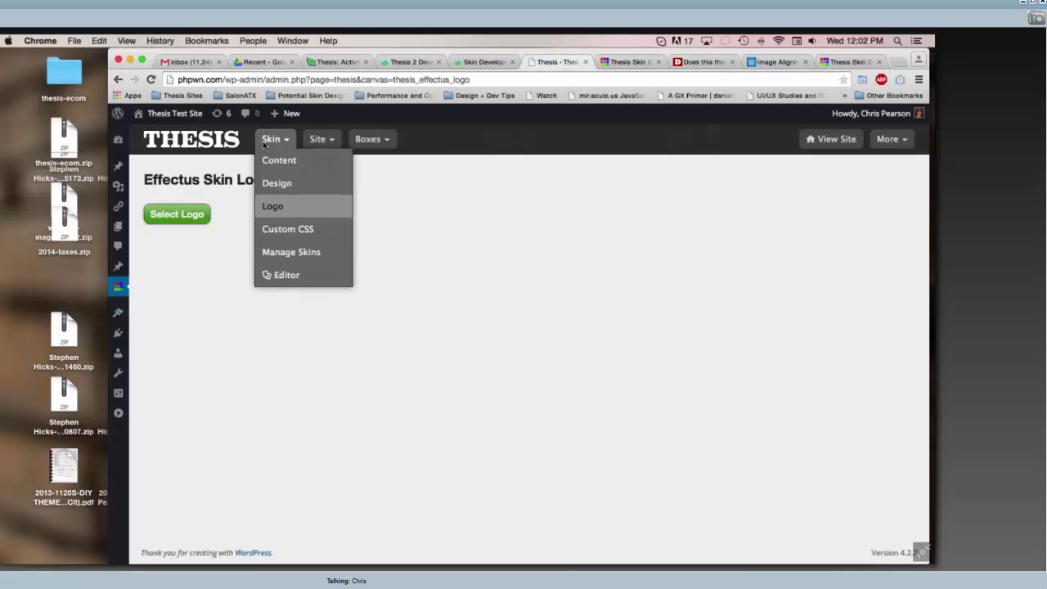
mouse_move(270, 146)
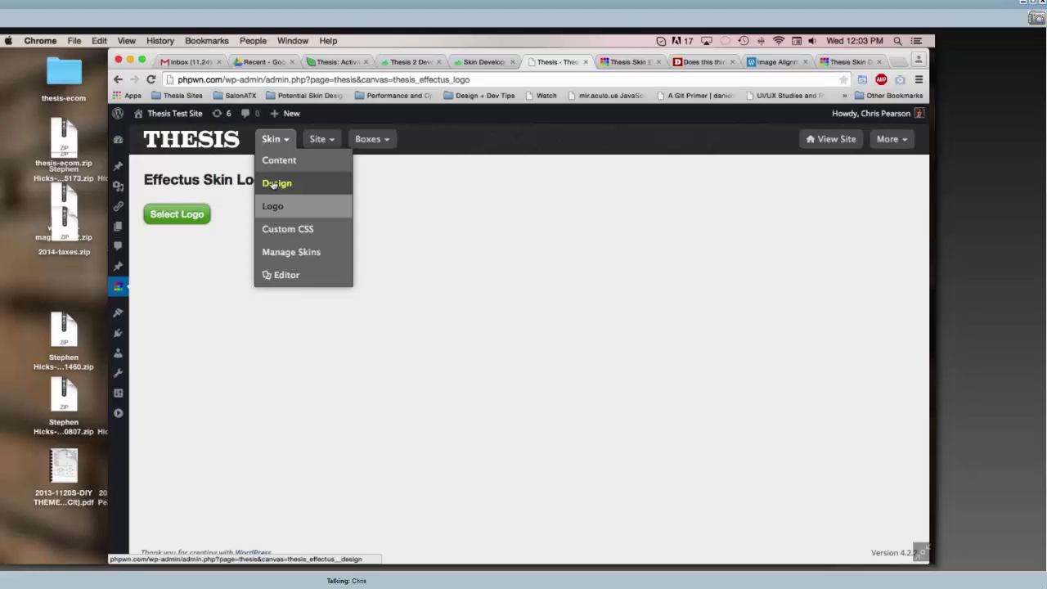
left_click(274, 185)
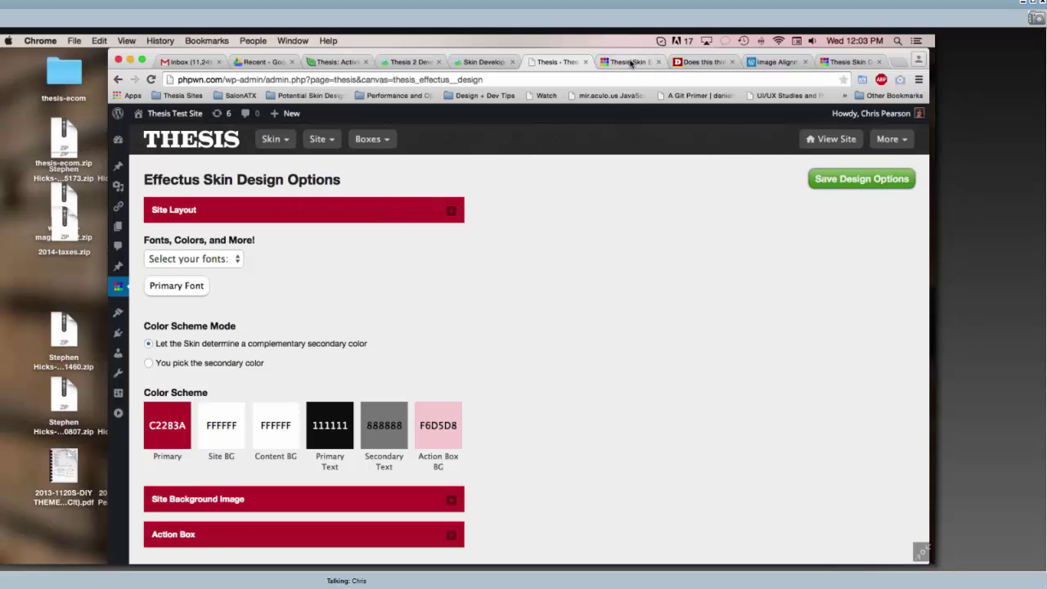
left_click(403, 213)
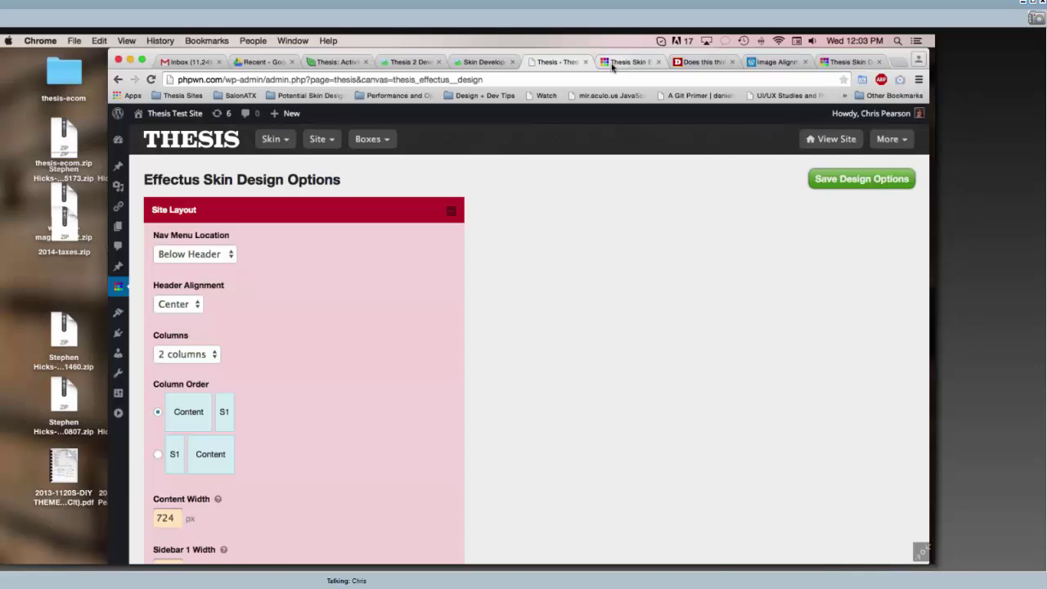
left_click(702, 64)
scroll(693, 457, "down", 2)
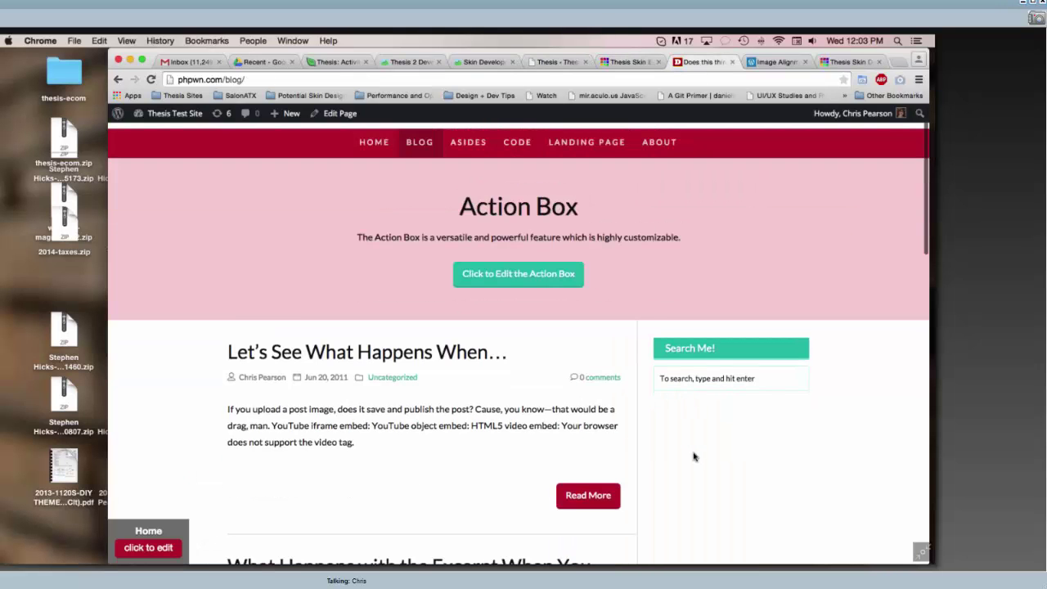
scroll(693, 456, "down", 5)
scroll(693, 457, "up", 3)
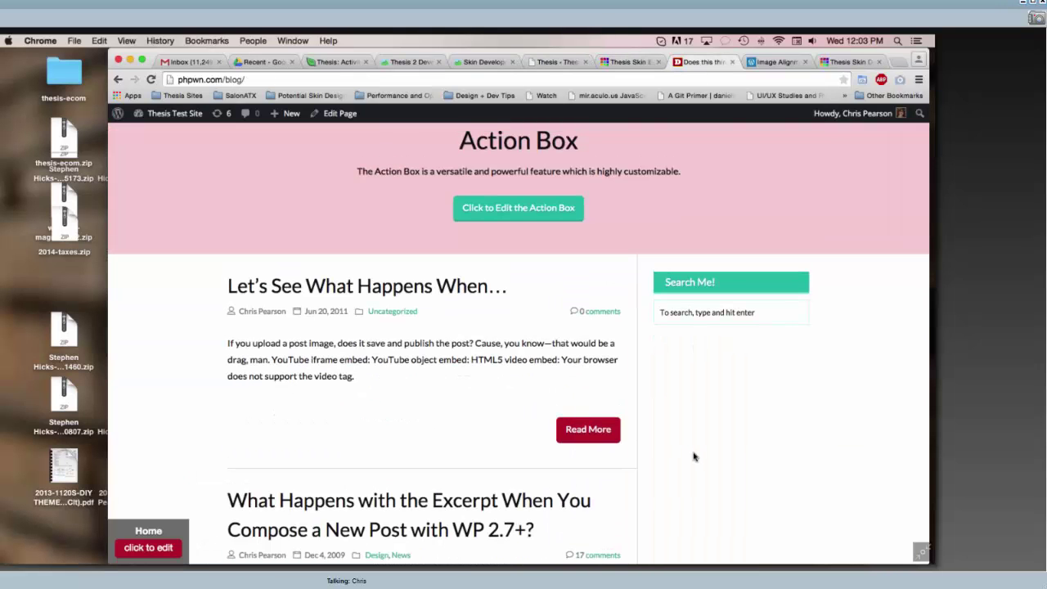
scroll(693, 457, "up", 3)
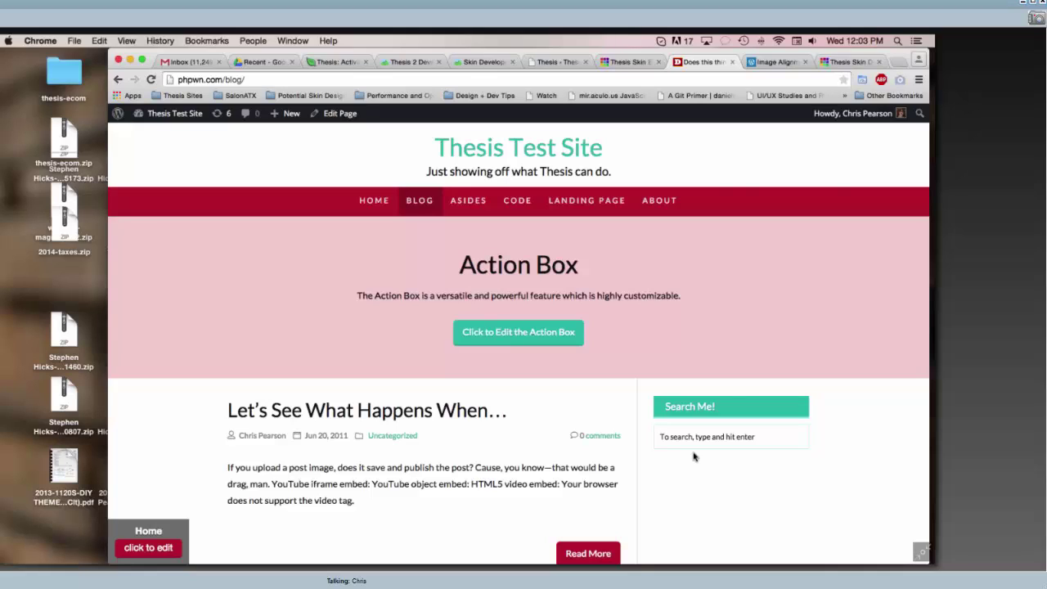
Set the Effectus Site Layout Columns to 3 columns.
left_click(555, 63)
scroll(360, 378, "down", 2)
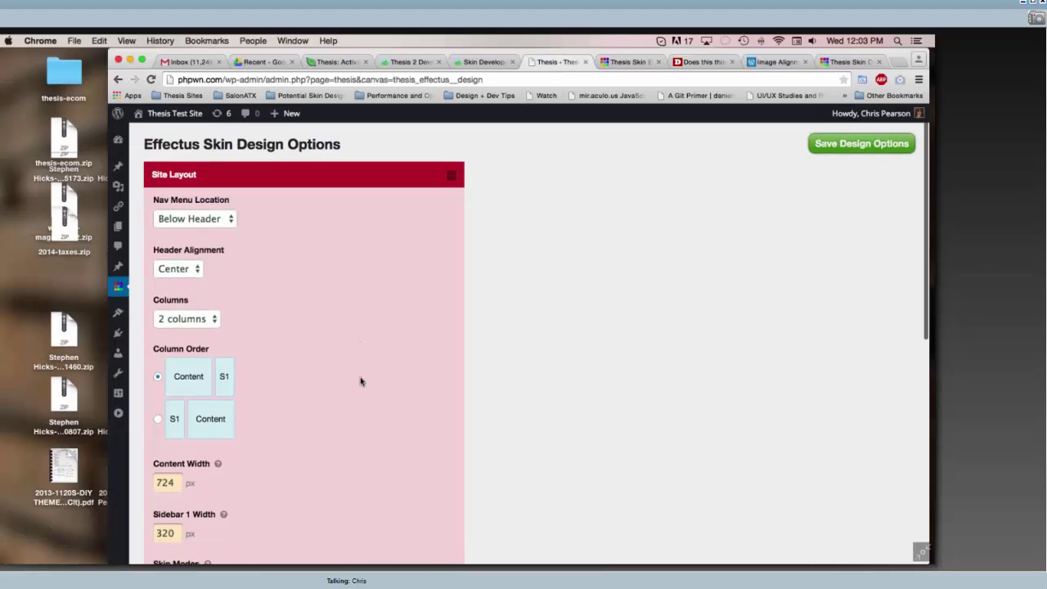
left_click(199, 311)
left_click(183, 323)
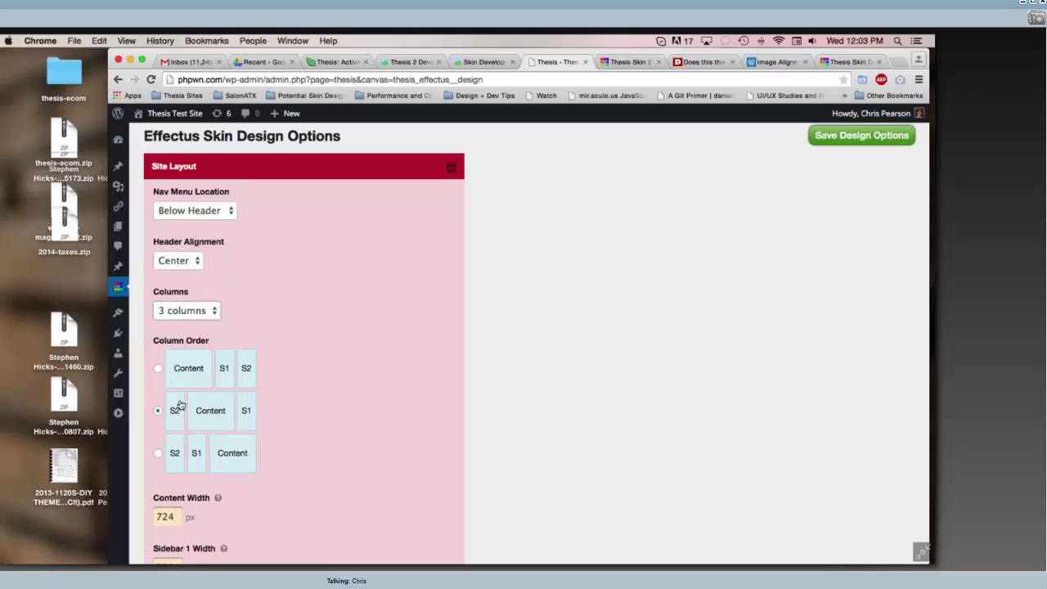
scroll(219, 422, "down", 2)
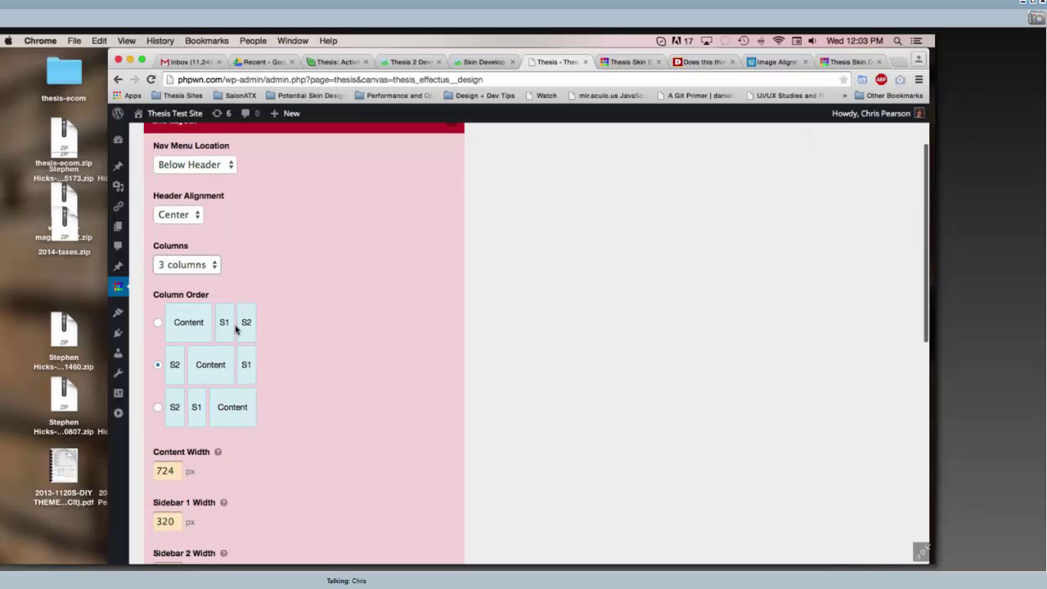
scroll(236, 329, "up", 1)
scroll(236, 329, "up", 1)
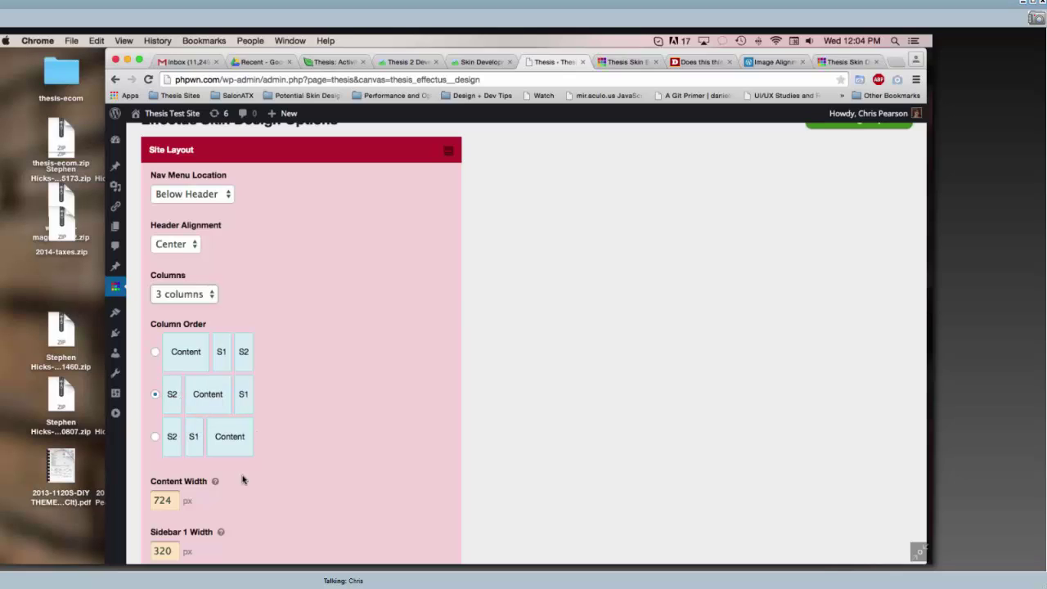
Set Content Width to 560 and both sidebar widths to 220, then save the design options.
scroll(243, 480, "down", 3)
double_click(174, 400)
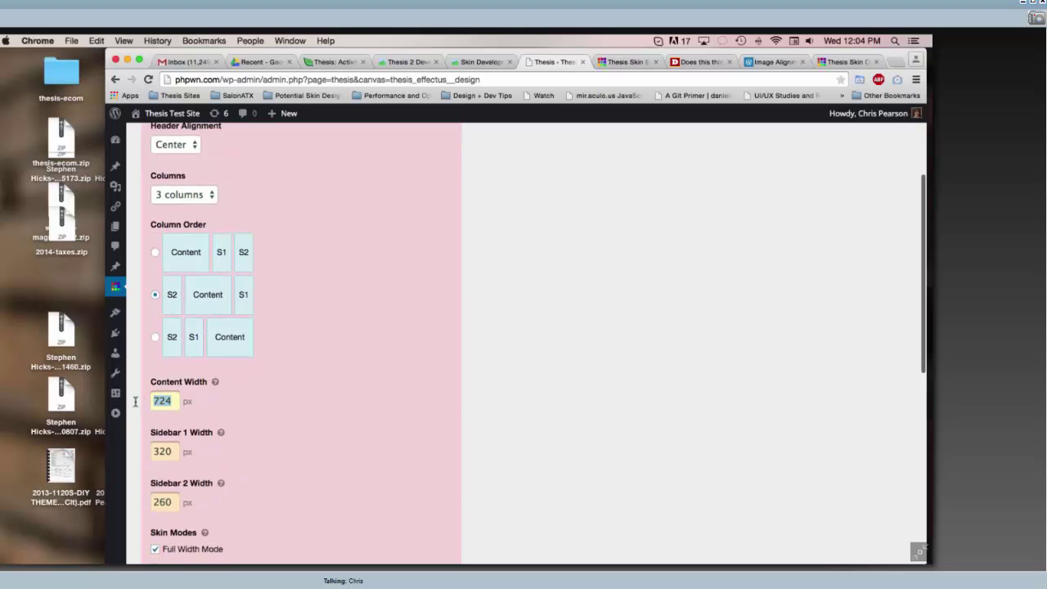
type("560")
key("Tab")
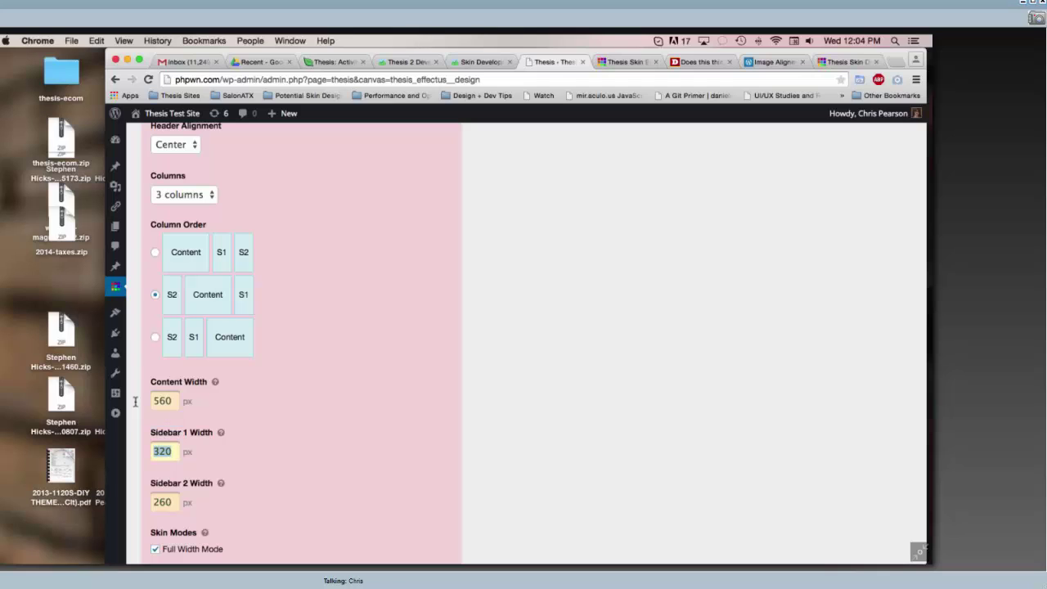
type("220")
key("Tab")
type("220")
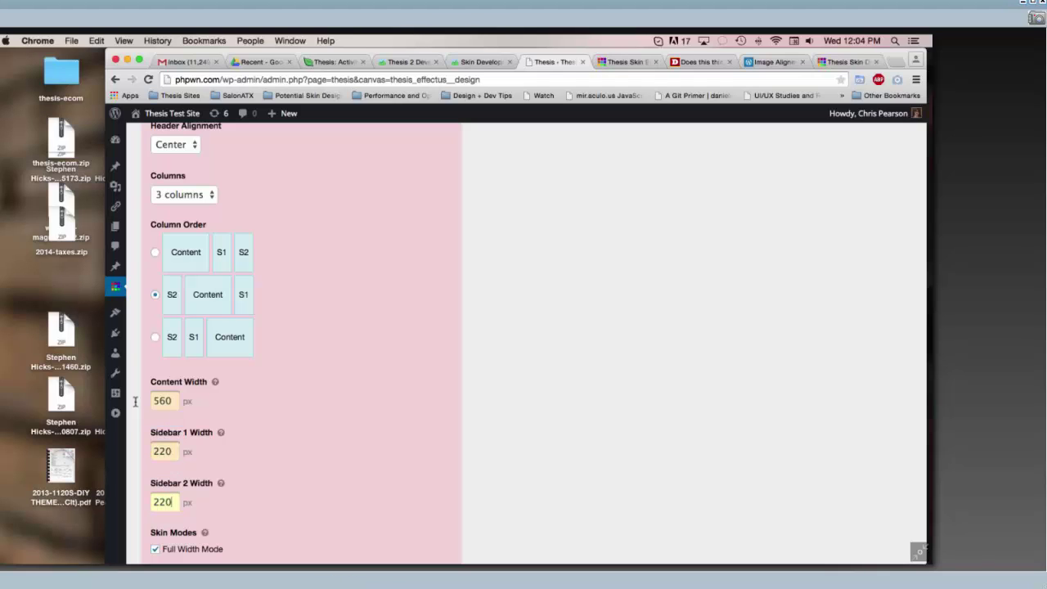
left_click(281, 451)
scroll(281, 451, "down", 5)
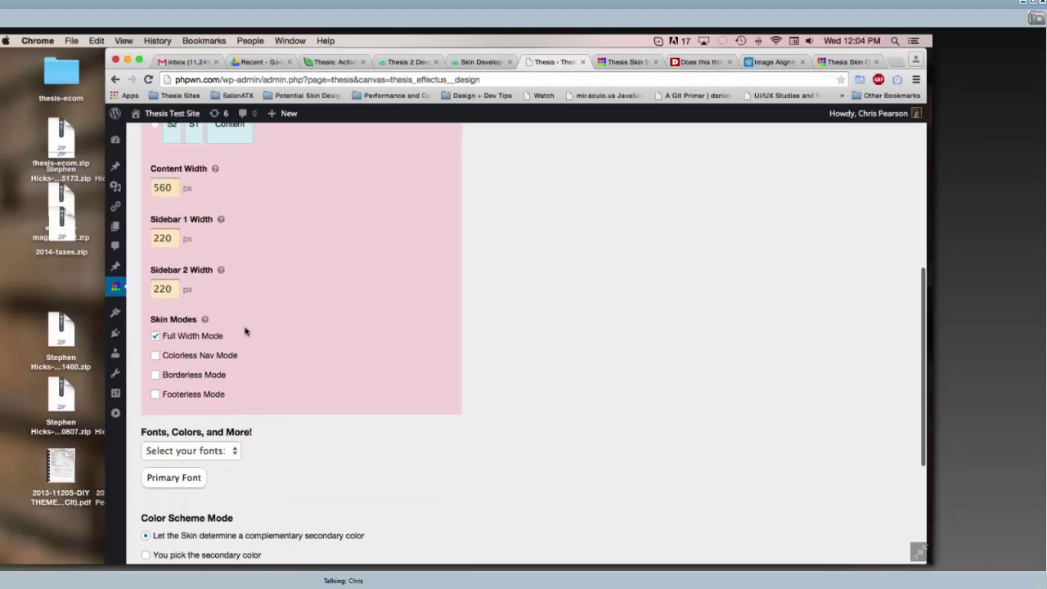
scroll(244, 330, "up", 8)
left_click(859, 146)
Reload the blog and scroll through its three columns: Recent Posts, post excerpts and Search Me.
left_click(686, 63)
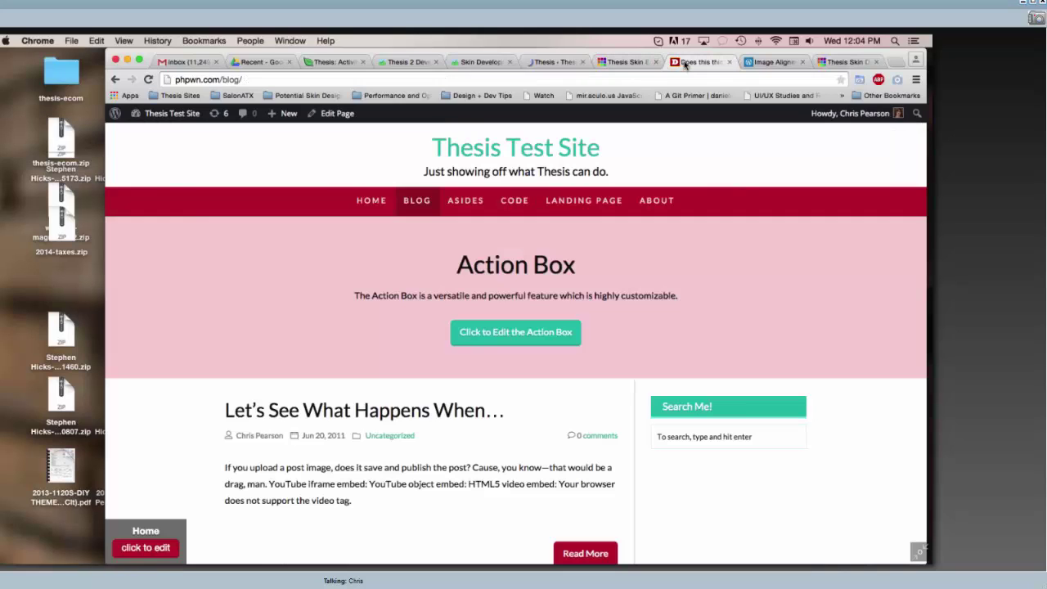
left_click(147, 79)
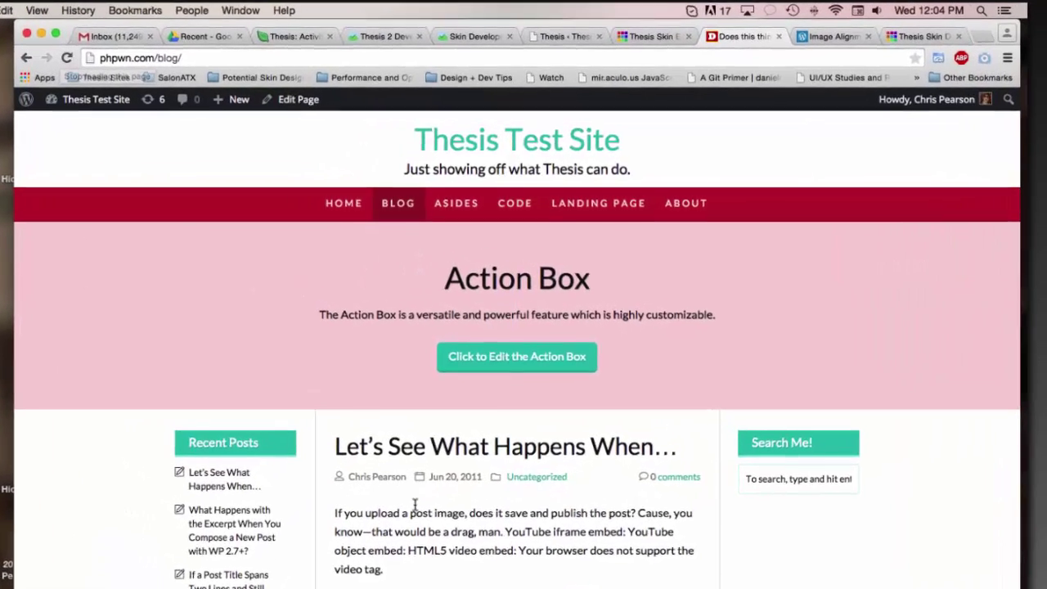
scroll(421, 447, "down", 2)
scroll(413, 514, "down", 2)
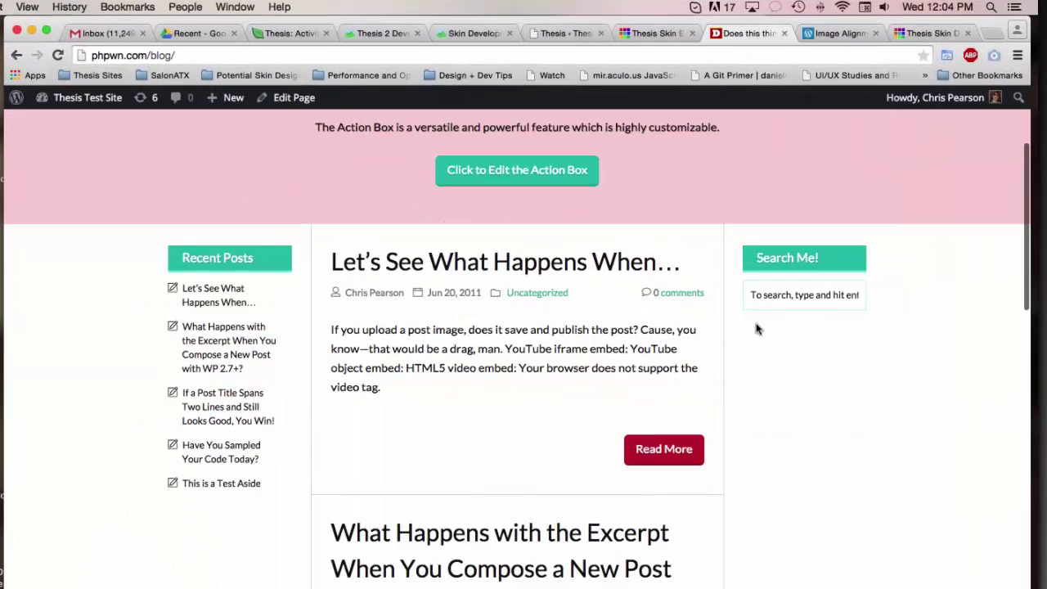
scroll(424, 519, "down", 5)
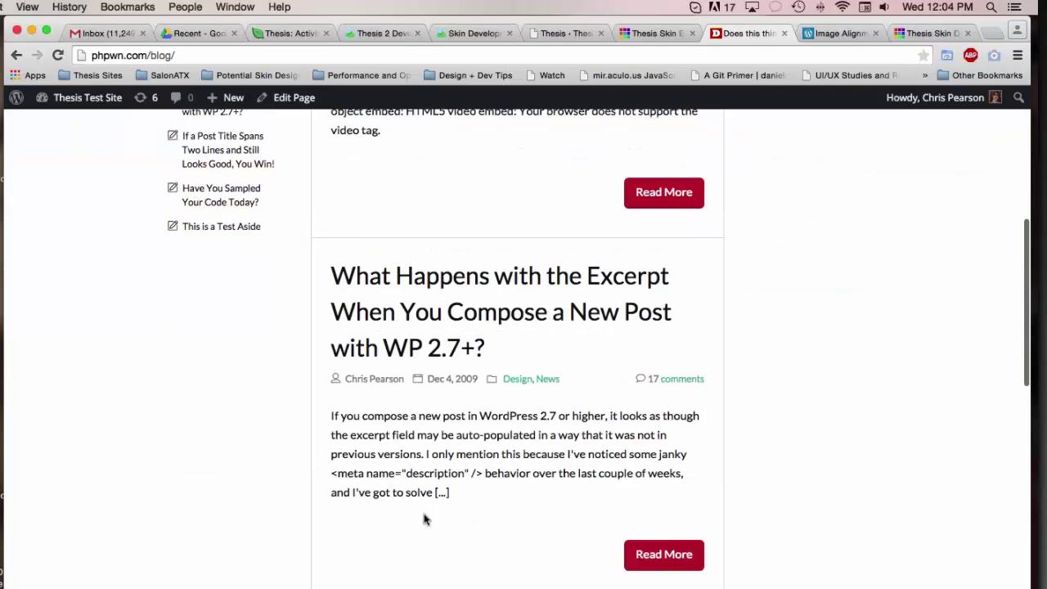
scroll(424, 519, "down", 6)
scroll(426, 520, "up", 4)
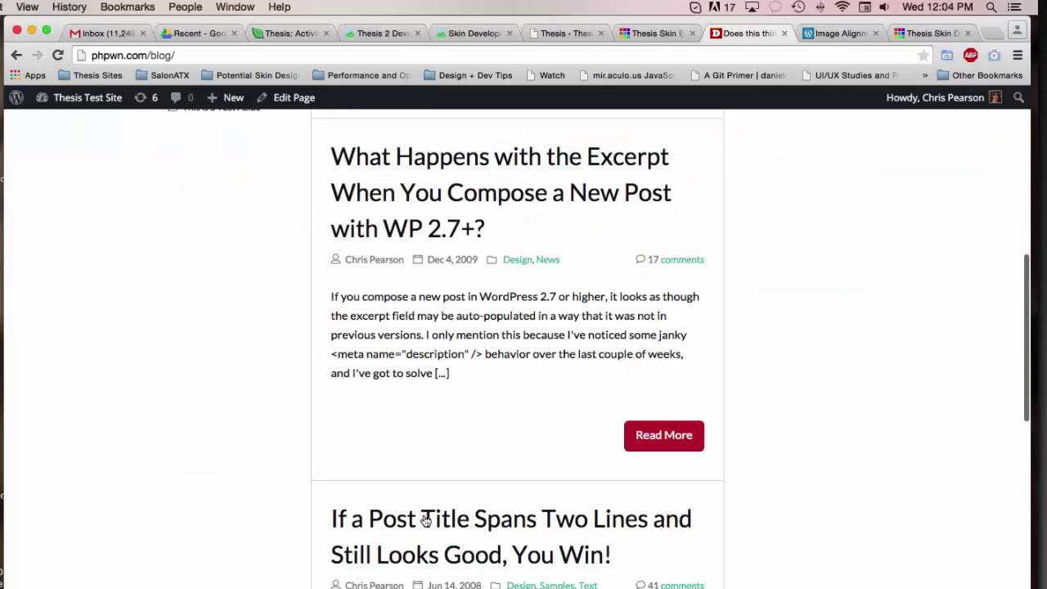
scroll(424, 519, "up", 10)
scroll(424, 519, "down", 1)
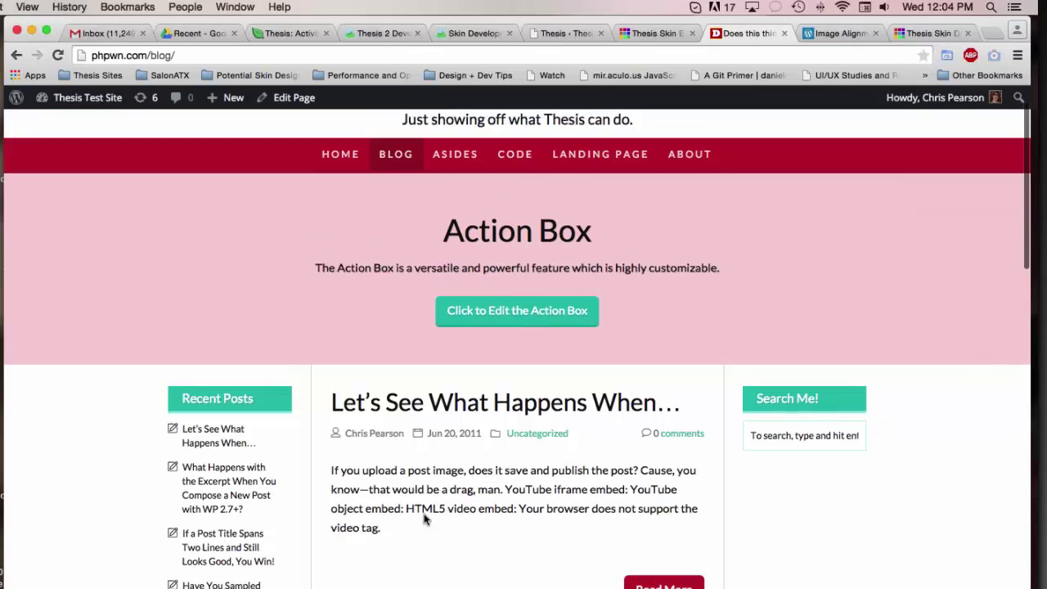
scroll(424, 518, "up", 1)
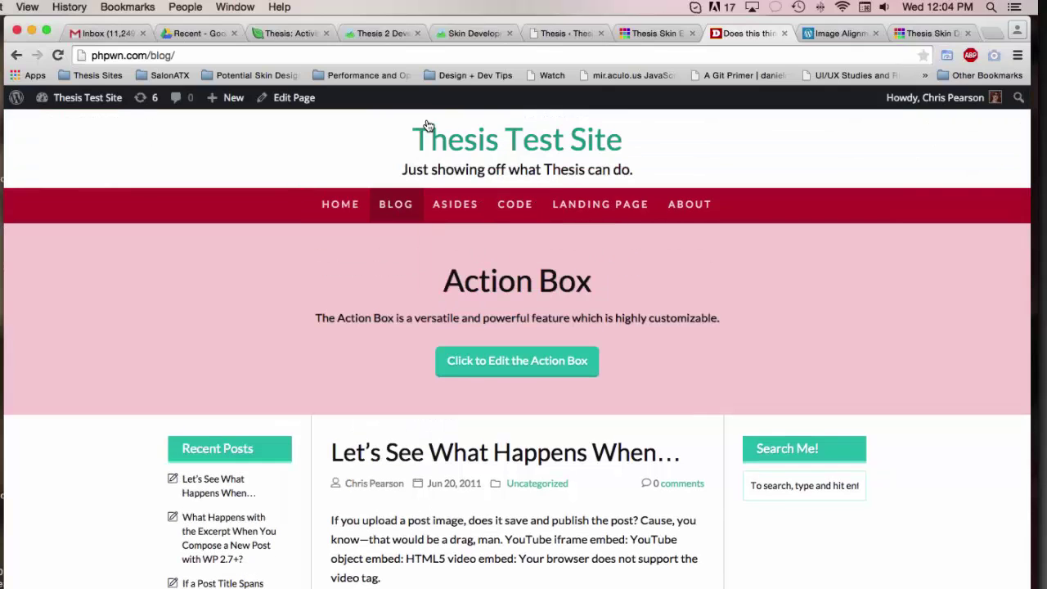
Set Nav Menu Location to Above Header, save, and reload the blog to check.
left_click(565, 33)
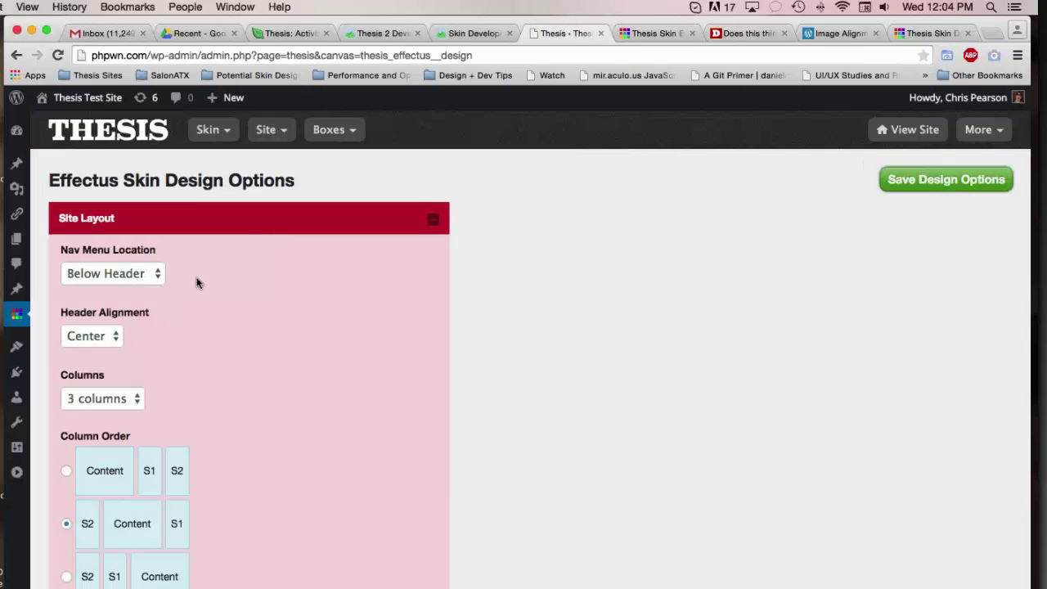
left_click(148, 279)
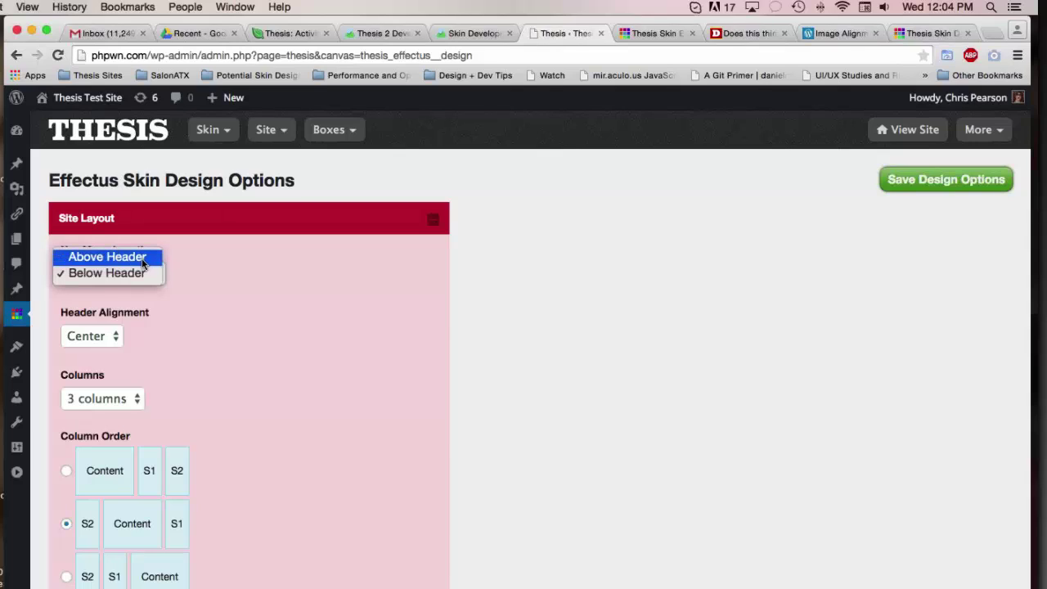
left_click(142, 259)
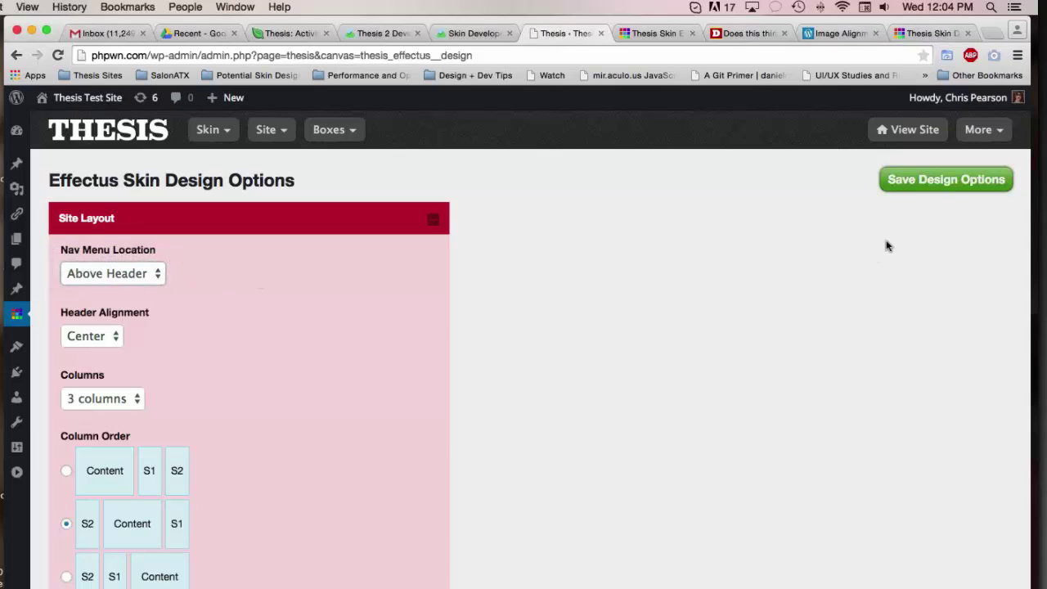
left_click(923, 181)
left_click(736, 35)
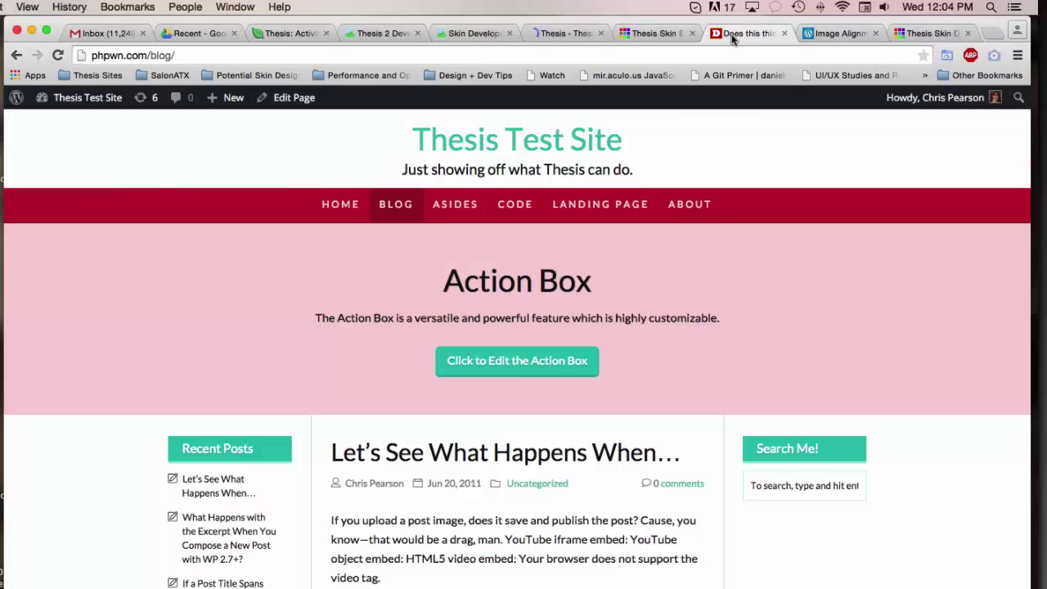
left_click(58, 55)
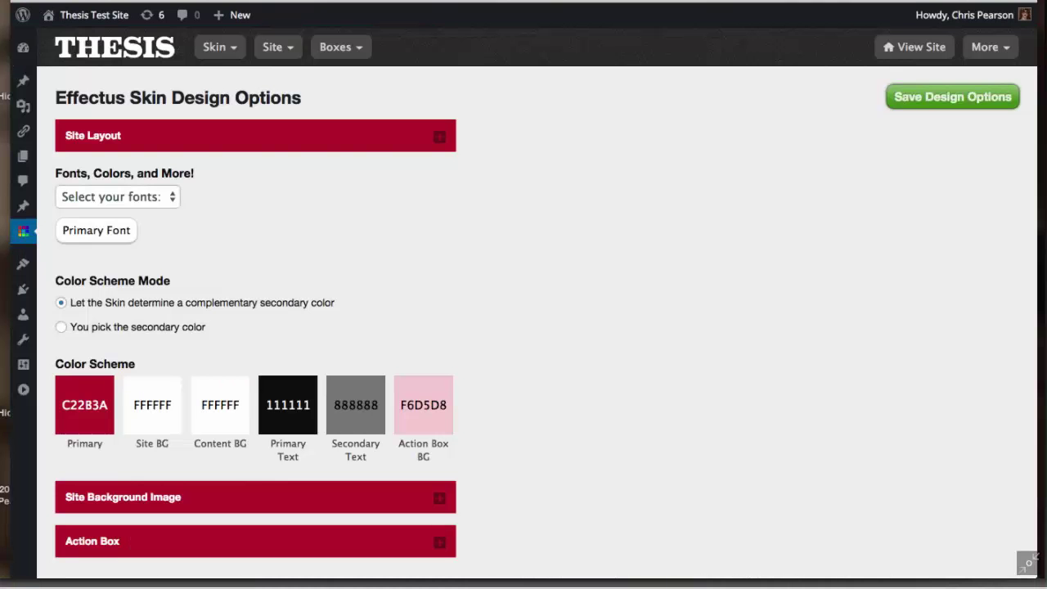
Set Header Alignment to Left in Site Layout, save, and switch to the live site.
left_click(197, 146)
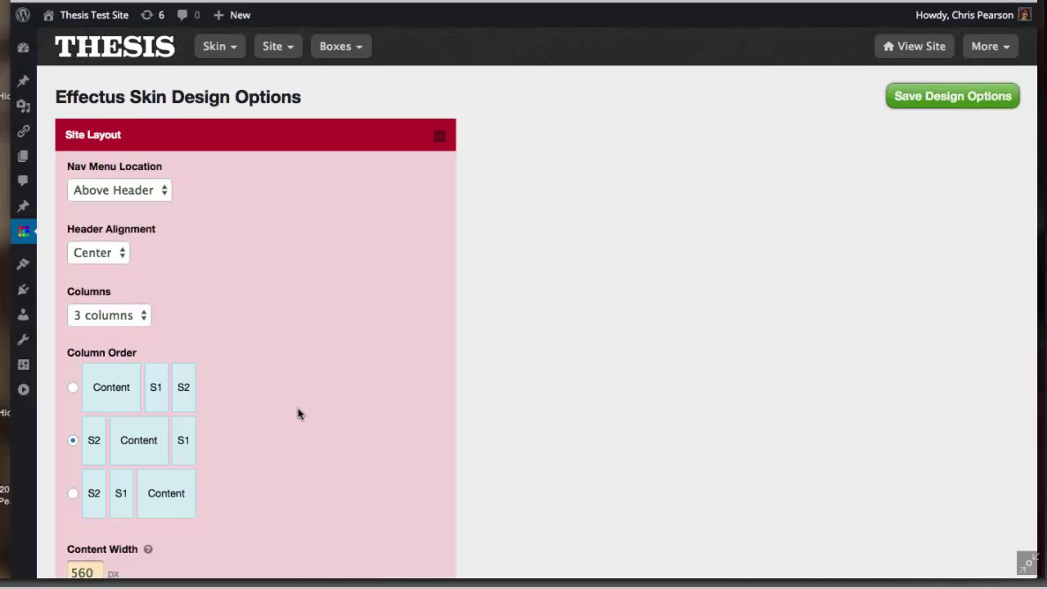
scroll(299, 414, "down", 3)
scroll(299, 414, "down", 5)
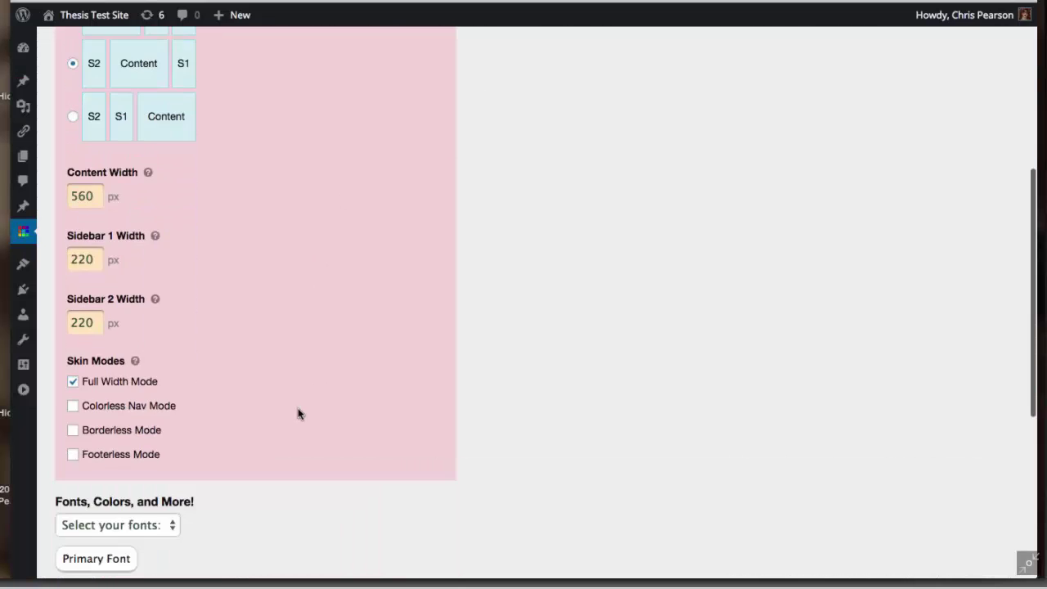
scroll(299, 414, "up", 3)
scroll(299, 414, "up", 5)
left_click(98, 219)
left_click(87, 201)
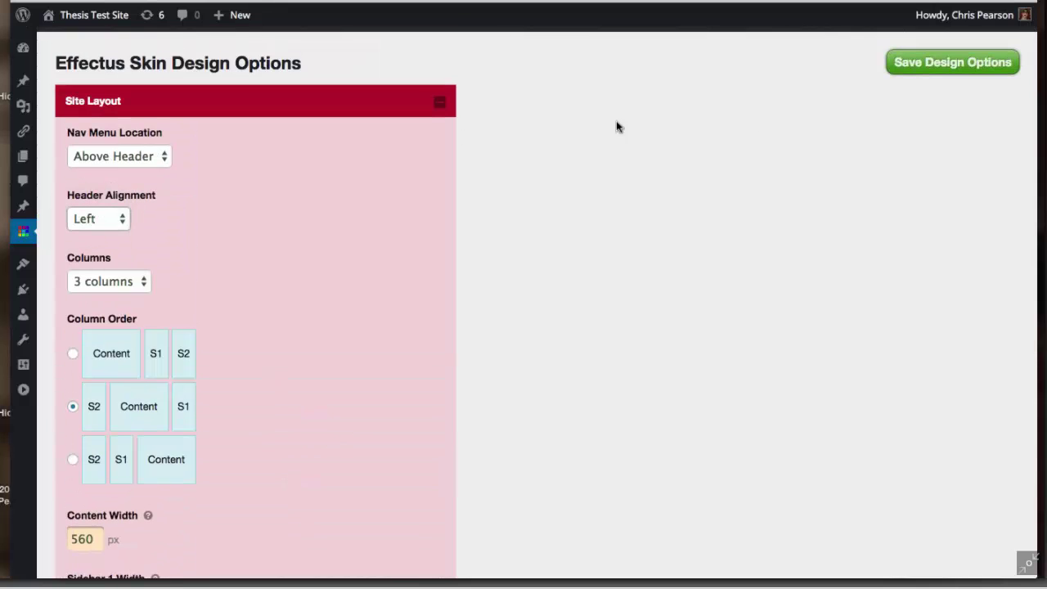
left_click(953, 62)
key("ctrl+Tab")
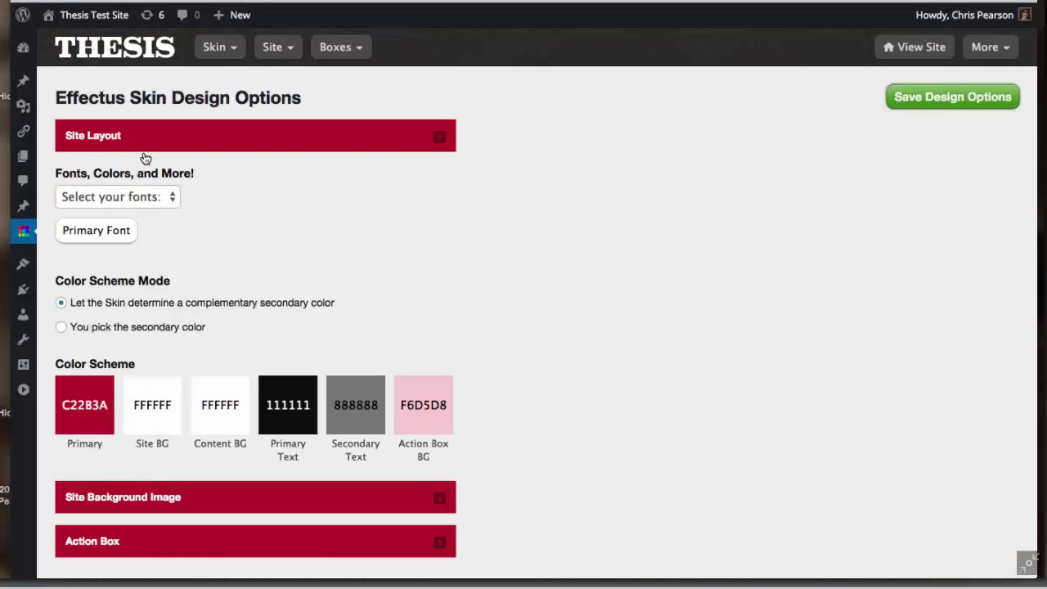
Choose 2 columns in Site Layout, save, and scroll to check the Search Me sidebar layout.
left_click(144, 139)
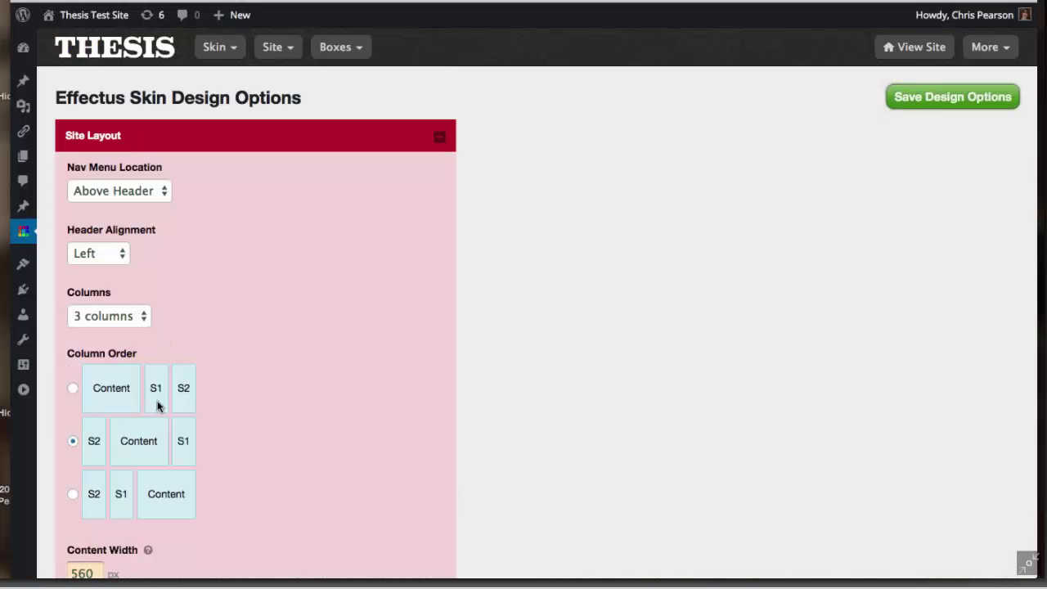
left_click(131, 317)
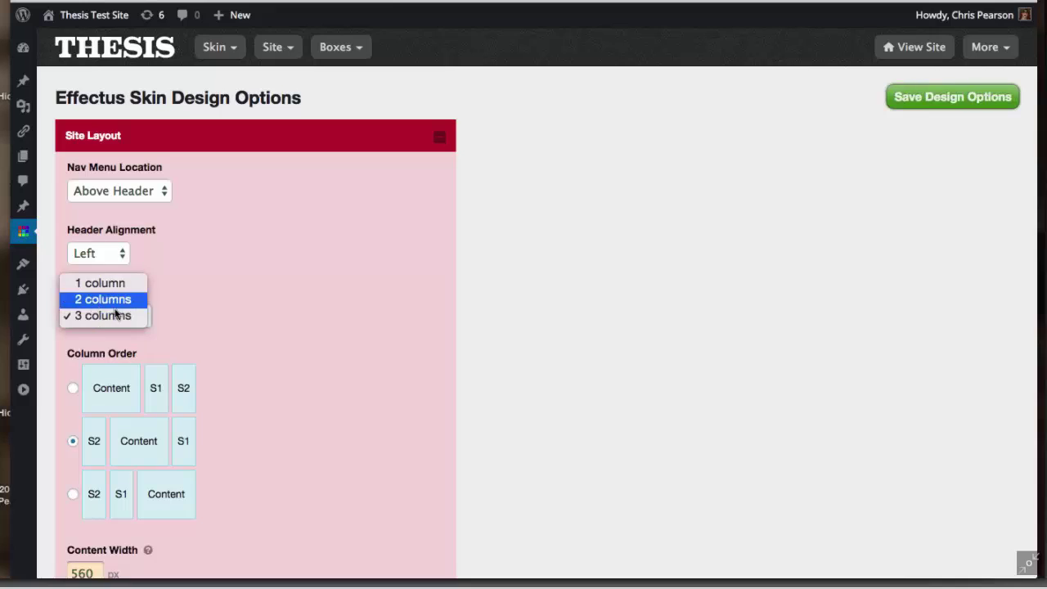
left_click(102, 299)
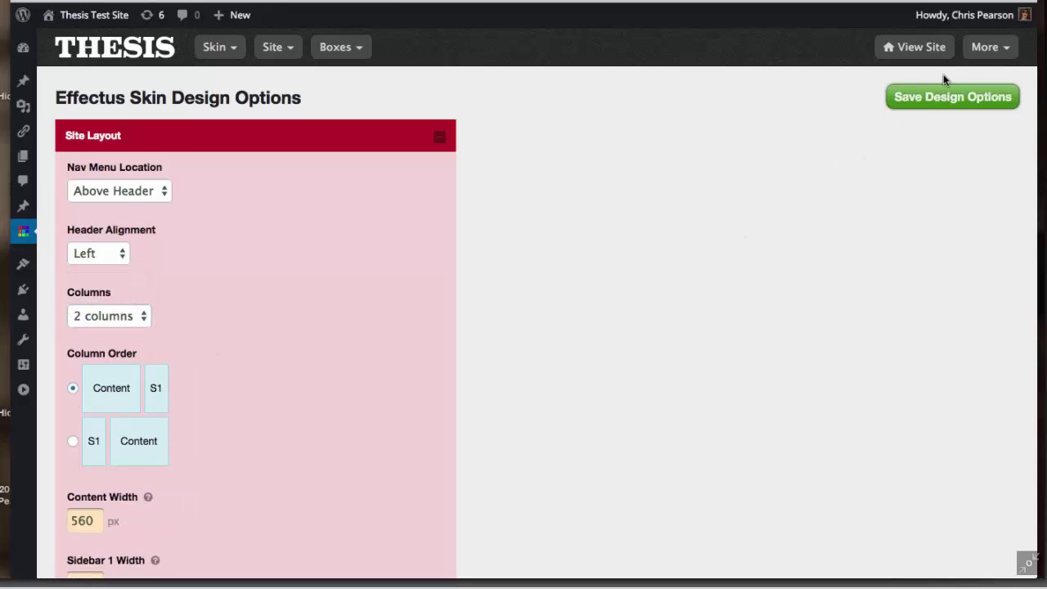
left_click(925, 99)
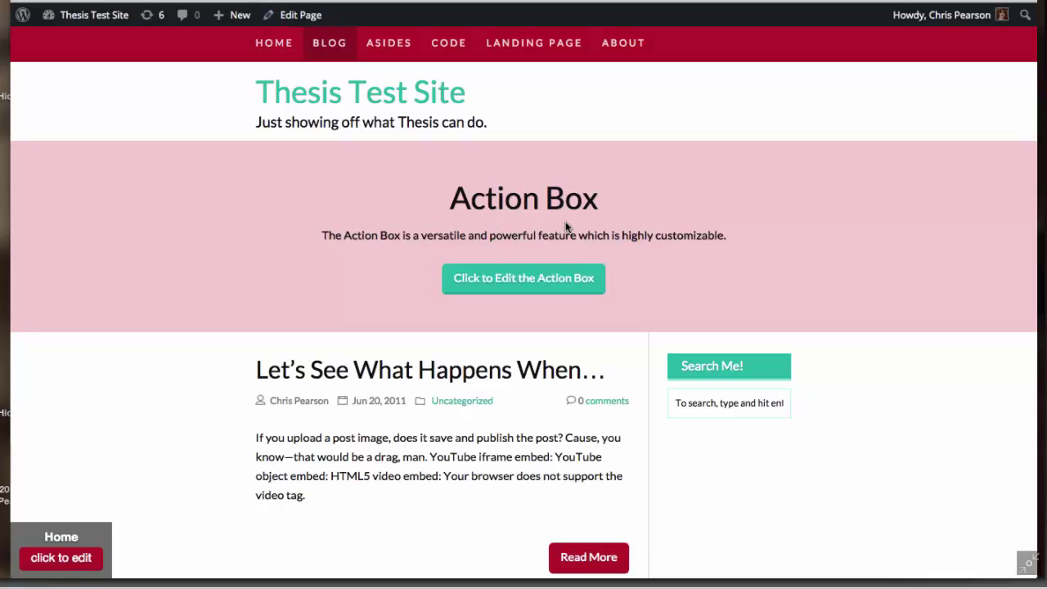
scroll(610, 265, "down", 4)
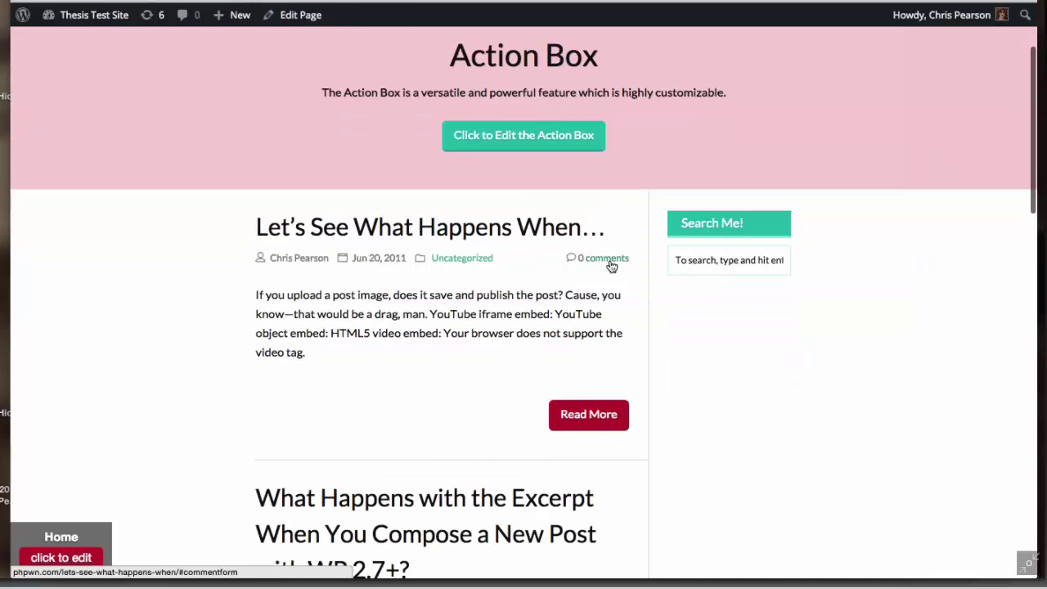
scroll(610, 265, "down", 5)
scroll(609, 265, "up", 15)
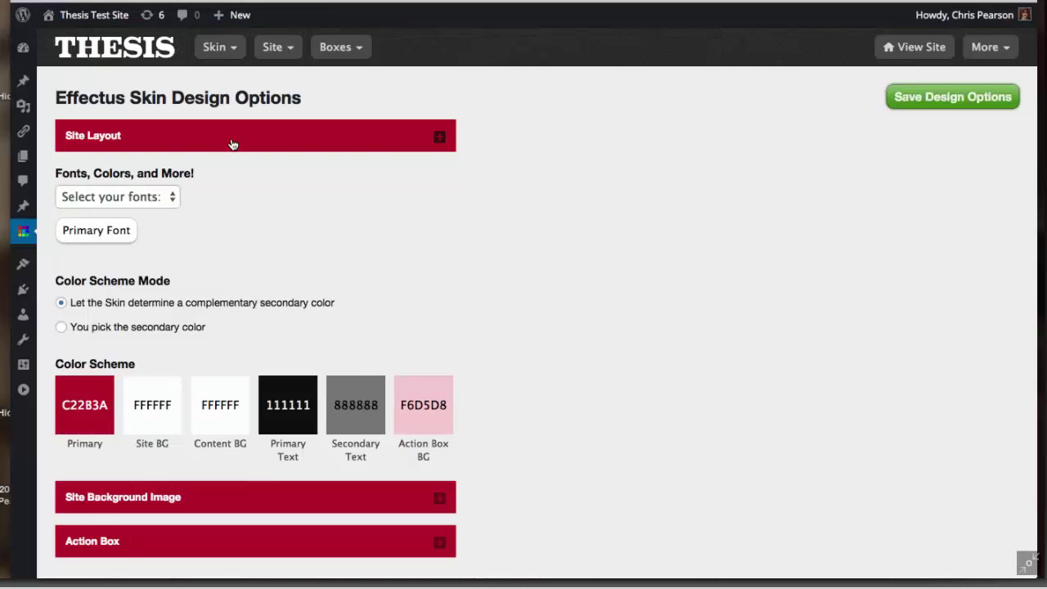
Set the Site Layout Columns back to 3 columns.
left_click(233, 144)
scroll(477, 508, "down", 4)
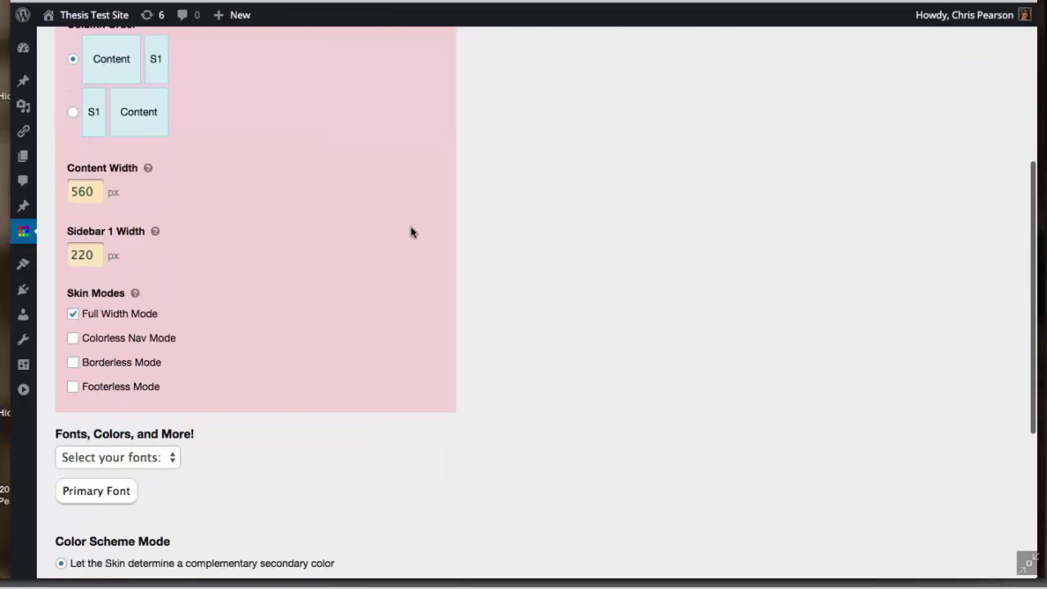
scroll(211, 362, "up", 2)
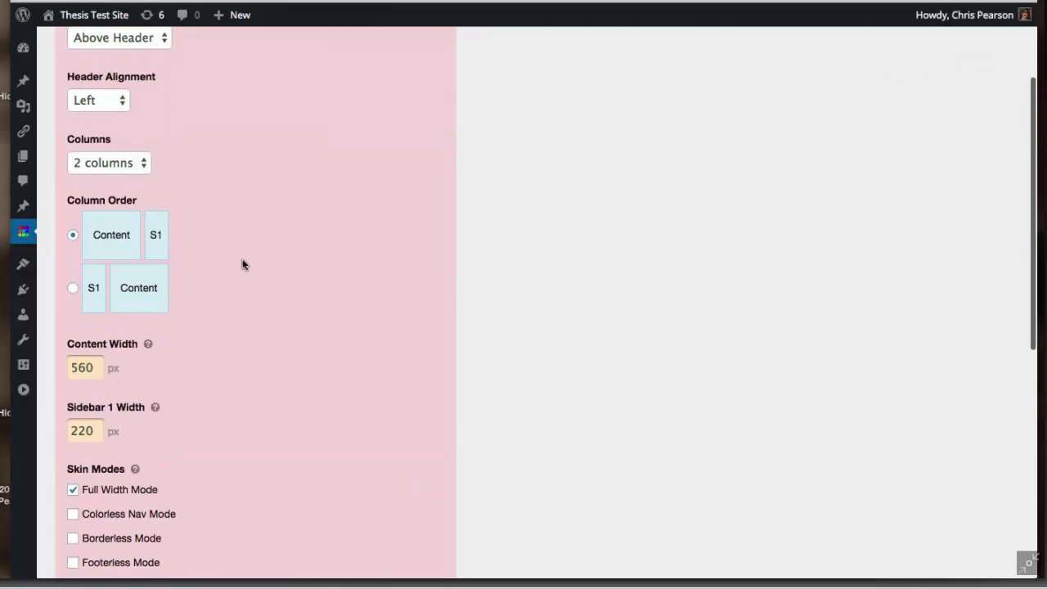
scroll(242, 264, "up", 2)
scroll(229, 377, "down", 6)
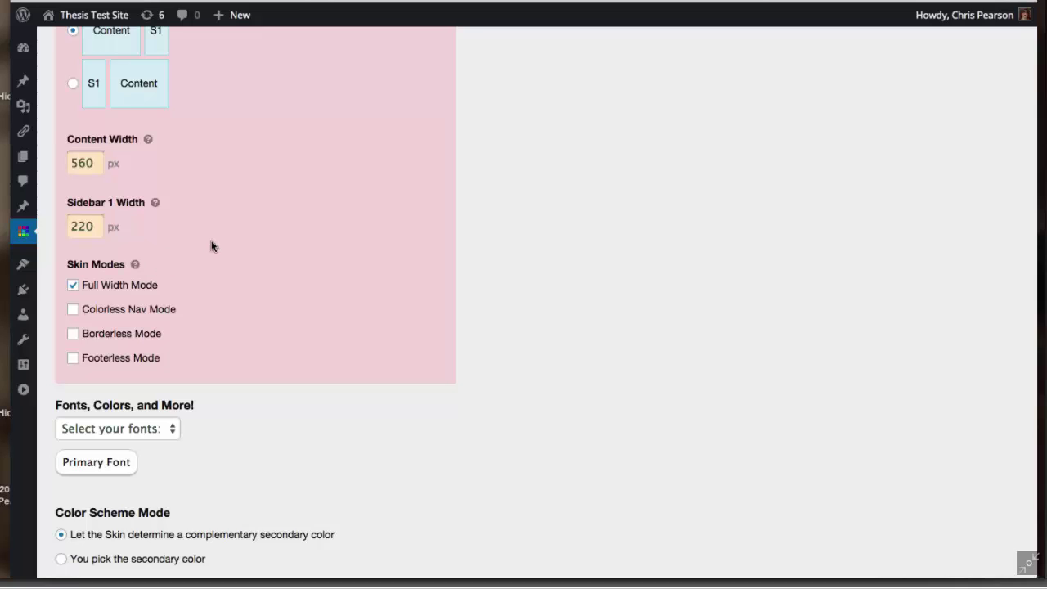
scroll(211, 245, "up", 5)
left_click(105, 121)
left_click(103, 137)
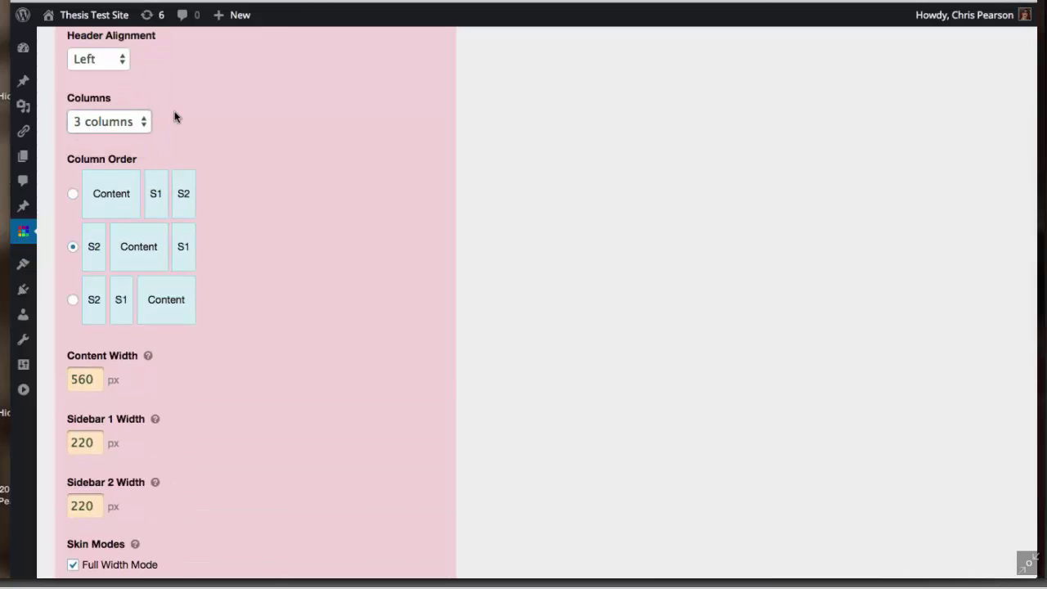
Set Header Alignment to Center, save, and reload the site to confirm the restored layout.
scroll(175, 117, "up", 3)
left_click(97, 168)
left_click(103, 185)
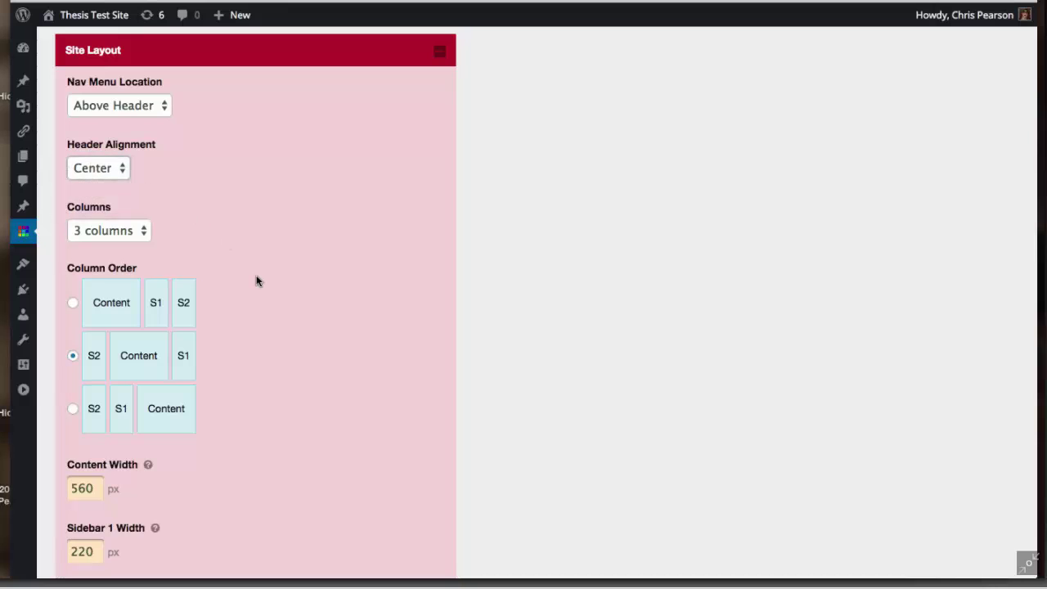
scroll(256, 281, "down", 3)
scroll(256, 280, "up", 5)
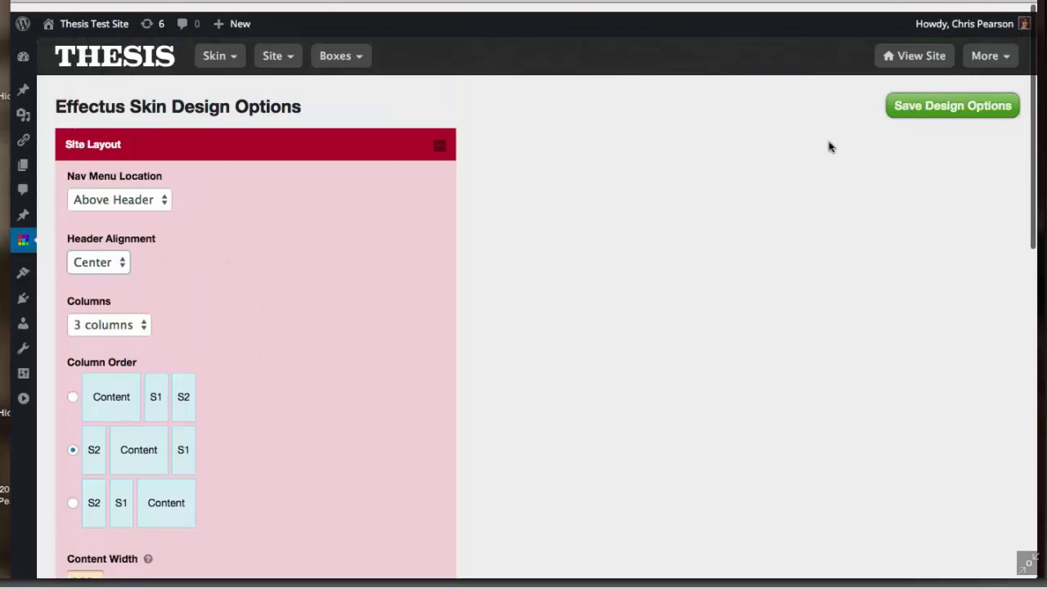
left_click(936, 88)
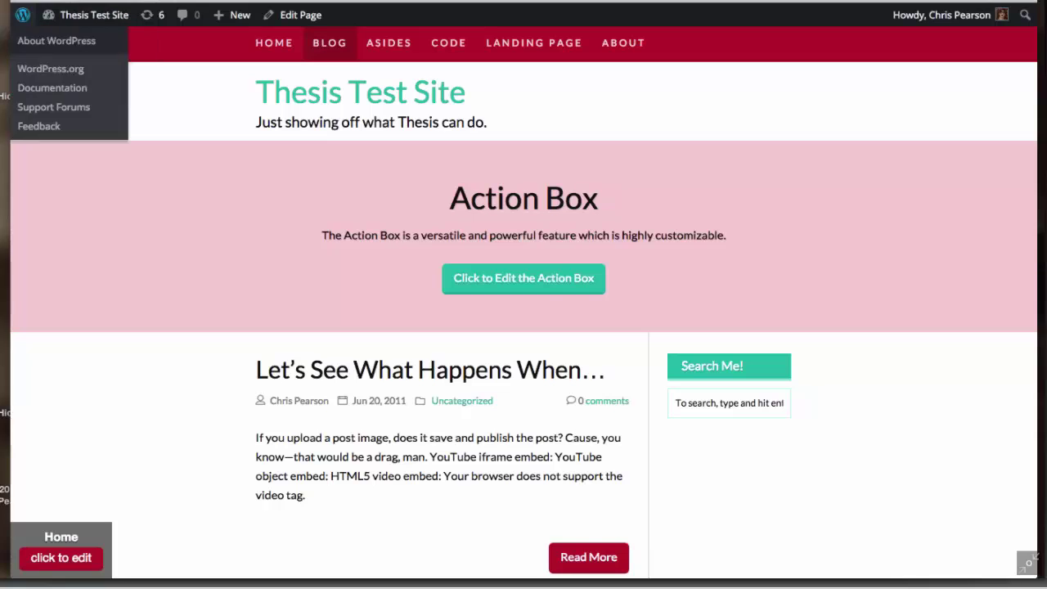
key("super+r")
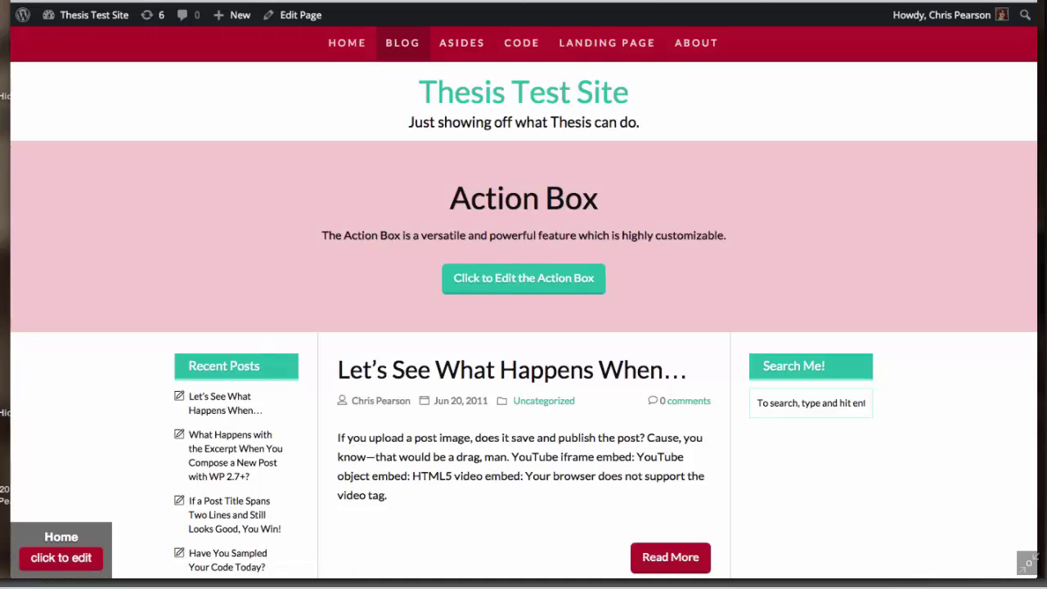
key("ctrl+Tab")
Change the Skin Modes checkboxes in Site Layout, leaving Full Width Mode unchecked, and save.
left_click(172, 142)
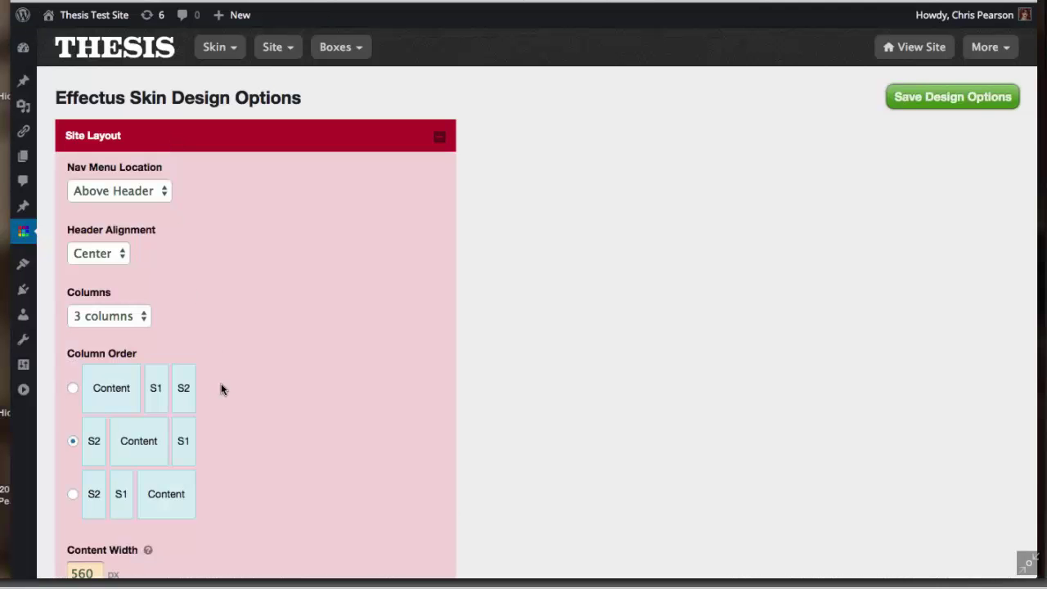
scroll(222, 388, "down", 2)
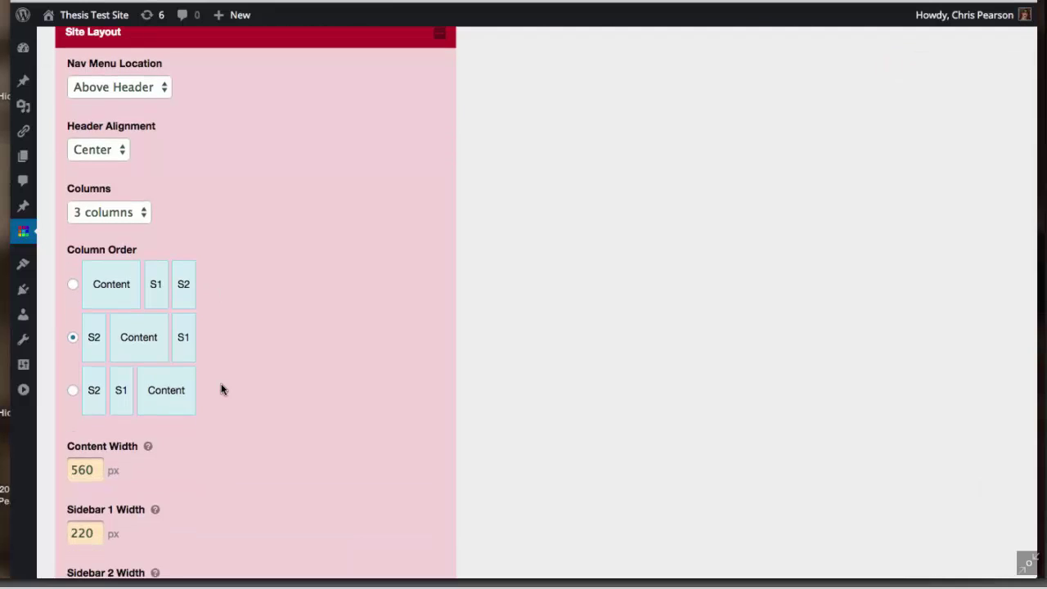
scroll(221, 390, "down", 5)
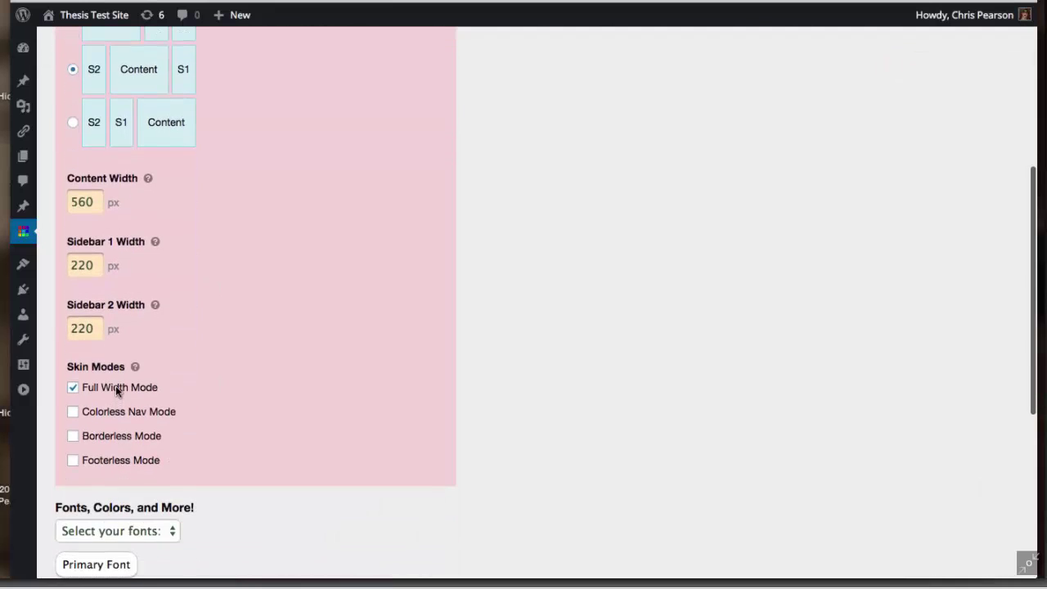
left_click(115, 413)
scroll(717, 305, "up", 6)
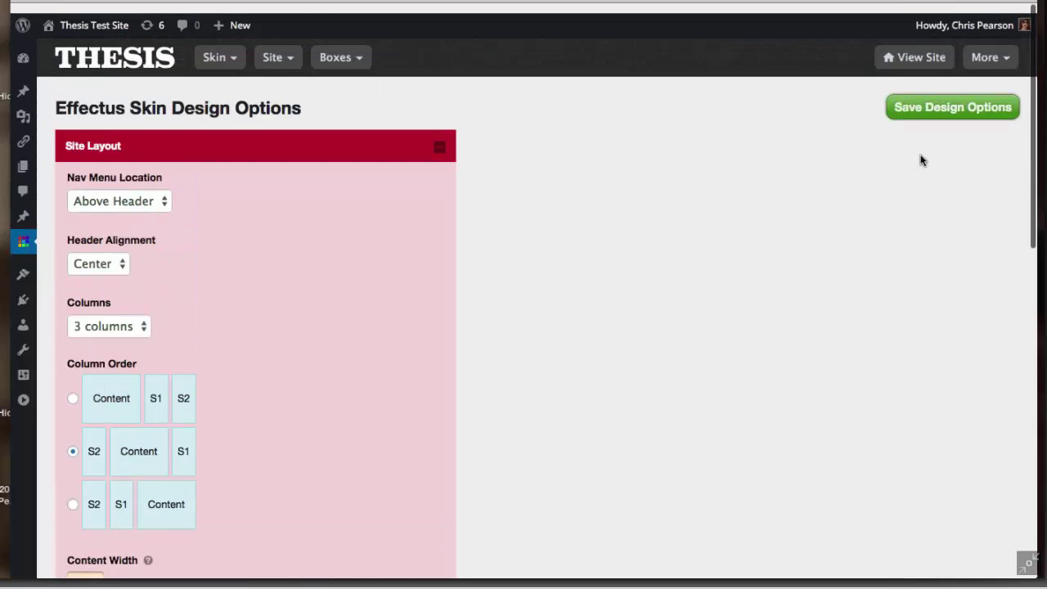
left_click(914, 57)
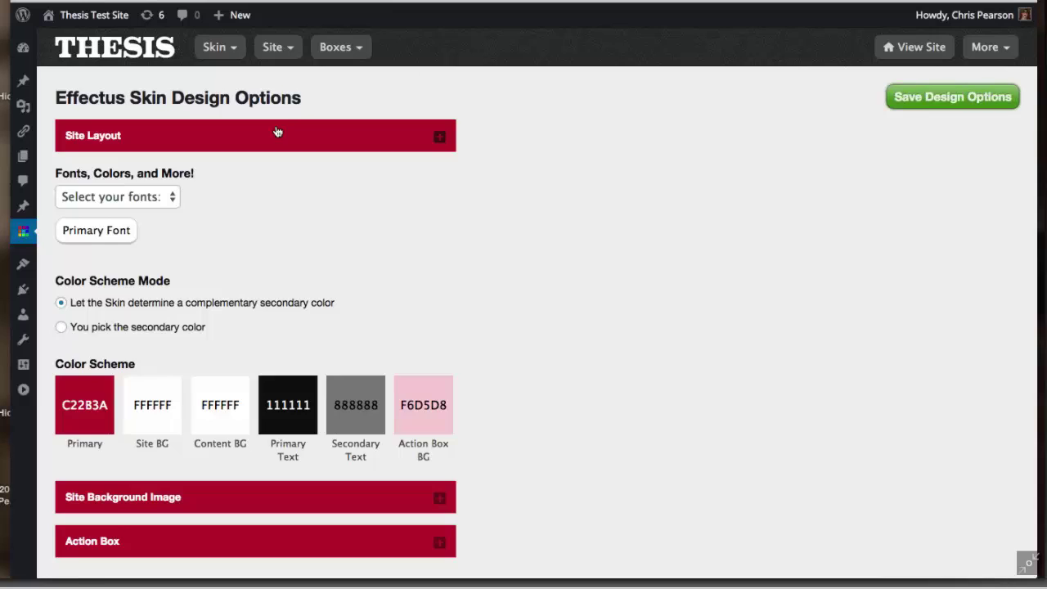
Review the Site Layout settings again, then view the Thesis Test Site blog.
left_click(276, 133)
scroll(264, 459, "down", 8)
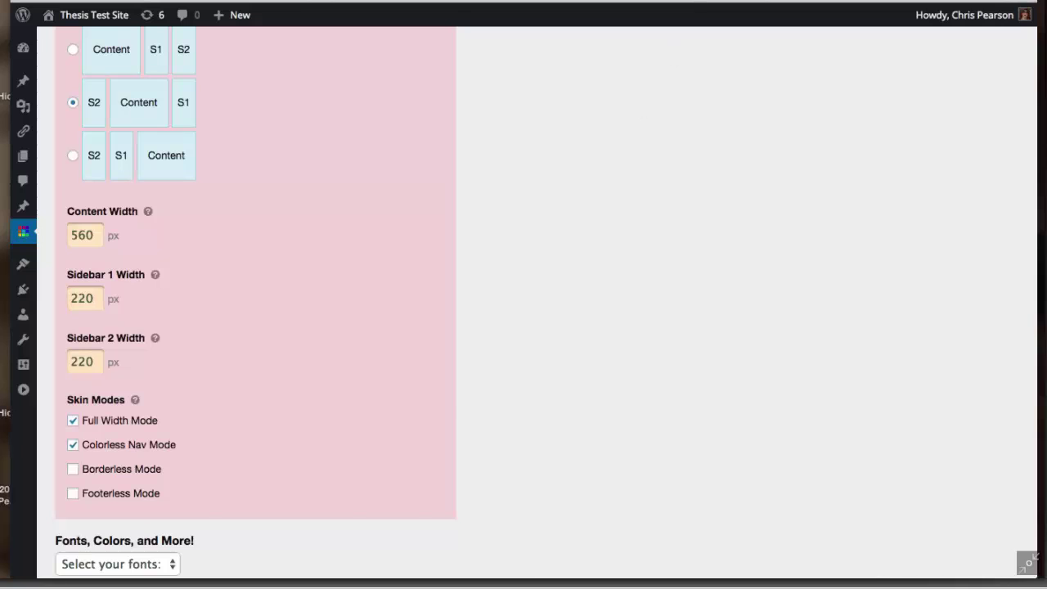
left_click(742, 28)
scroll(603, 348, "up", 5)
scroll(647, 311, "up", 2)
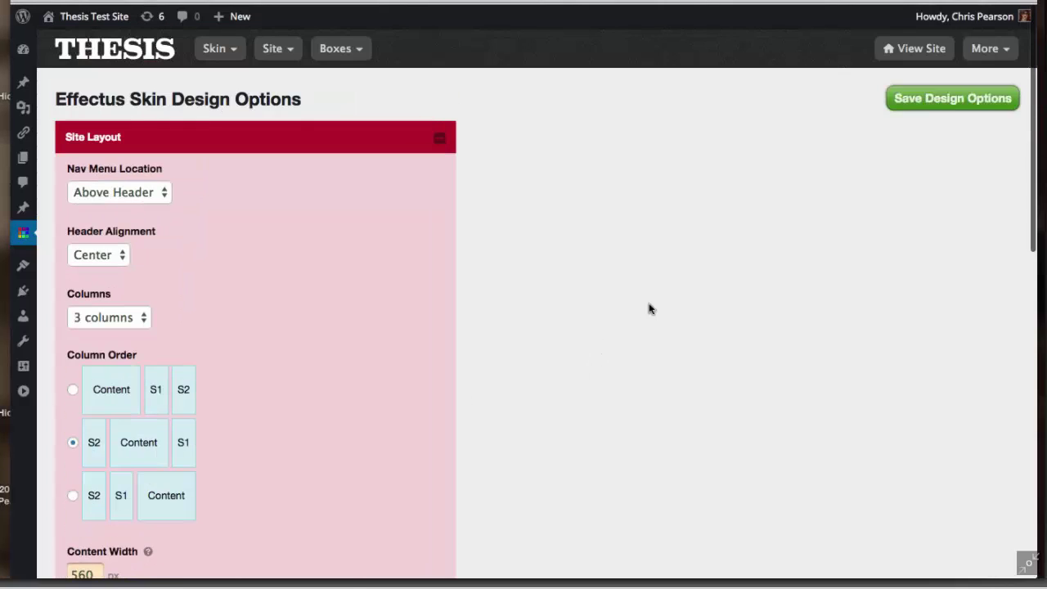
Save the layout settings, then reload and scroll the live site to confirm three columns.
left_click(951, 96)
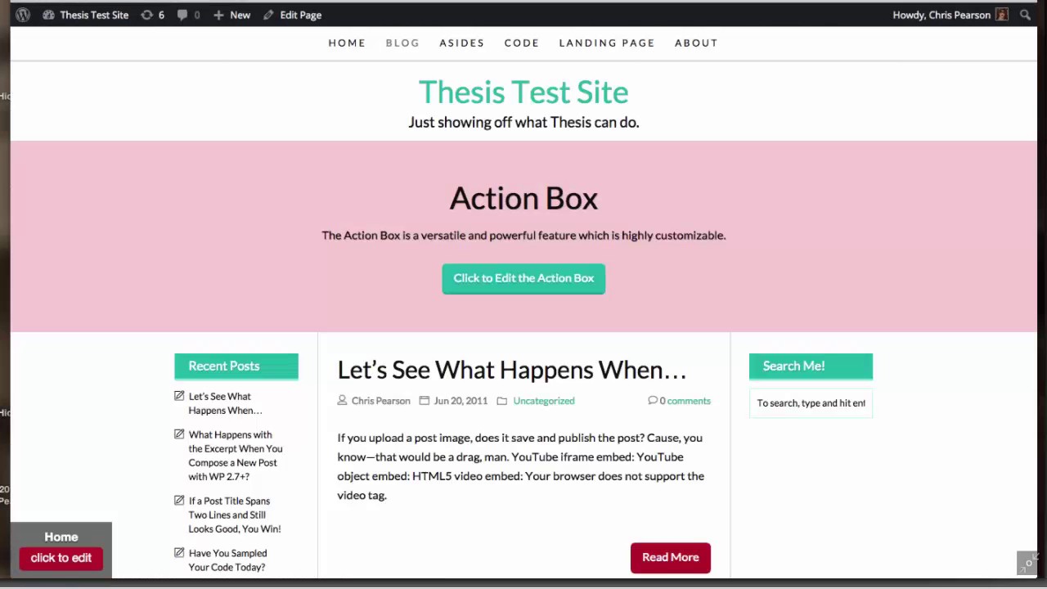
key("ctrl+r")
mouse_move(118, 77)
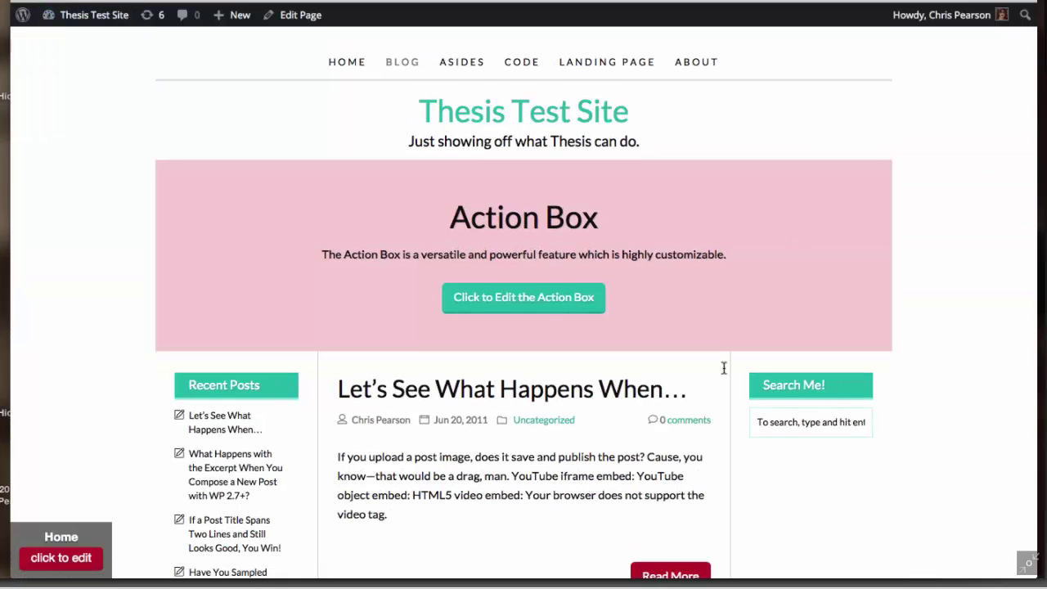
scroll(523, 493, "down", 1)
scroll(523, 491, "down", 10)
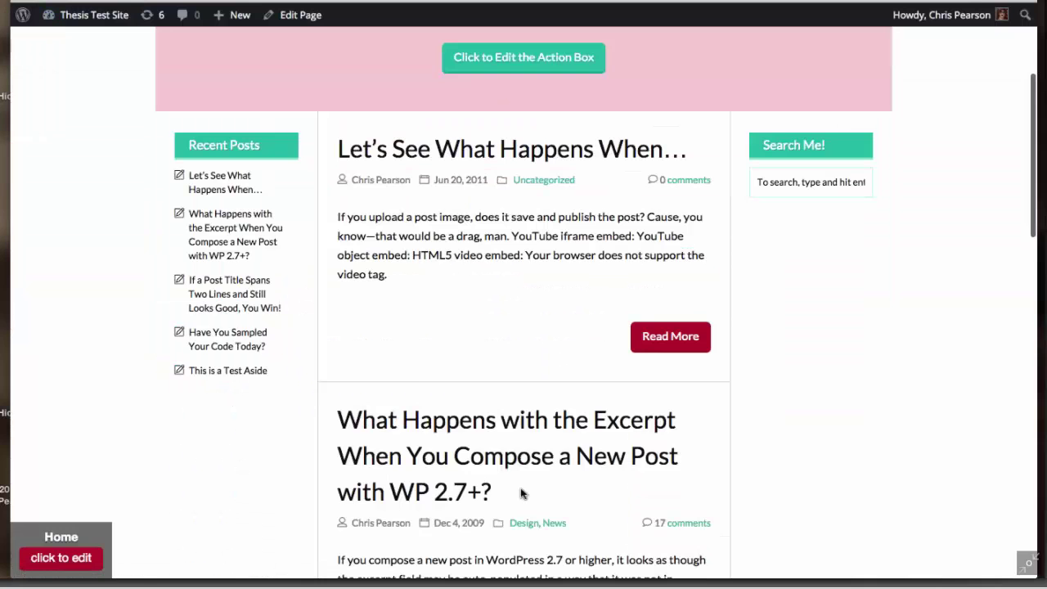
scroll(332, 461, "down", 5)
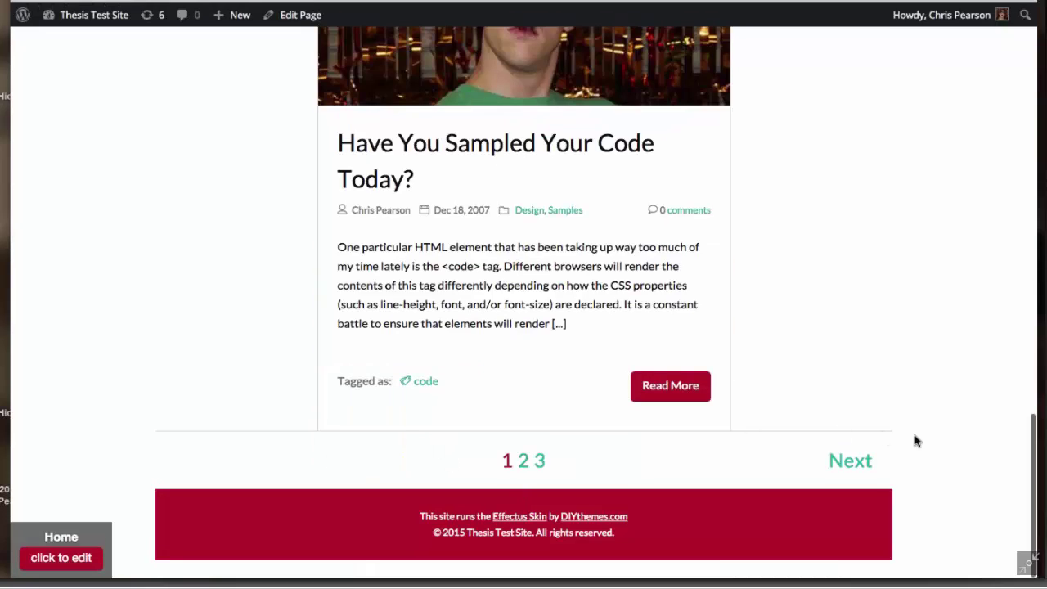
scroll(601, 315, "up", 15)
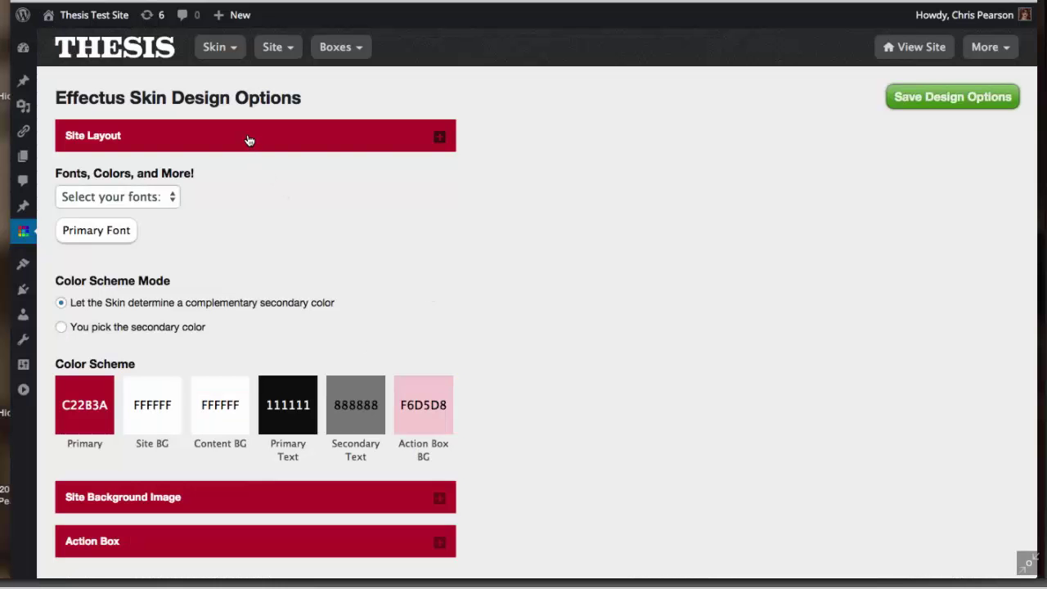
Check Borderless Mode and Footerless Mode in Site Layout and save the design options.
left_click(249, 140)
scroll(299, 463, "down", 3)
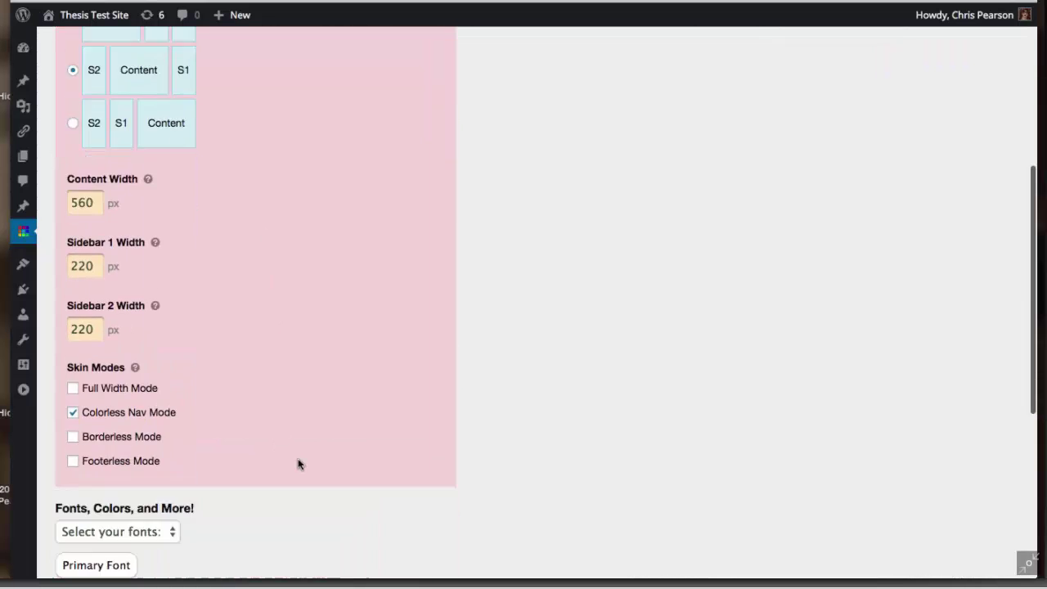
scroll(298, 464, "down", 1)
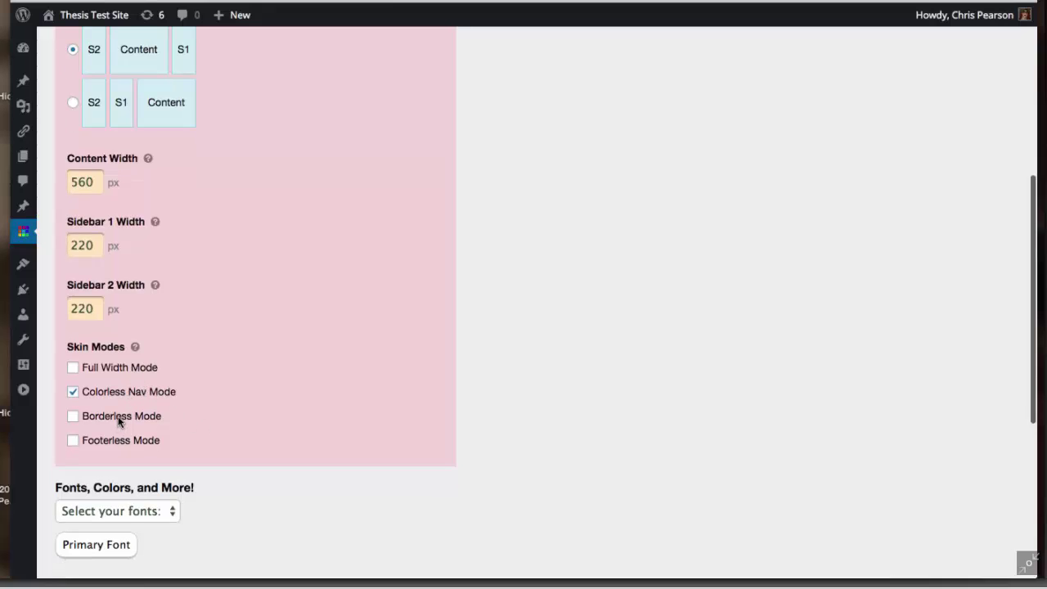
left_click(122, 419)
left_click(116, 441)
scroll(636, 256, "up", 3)
scroll(636, 256, "up", 2)
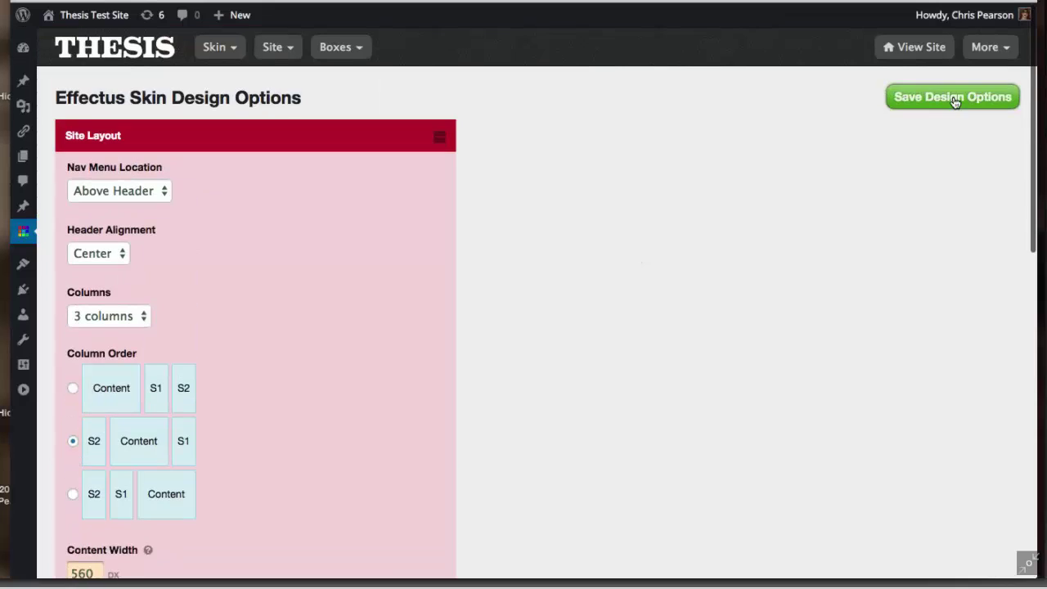
left_click(954, 96)
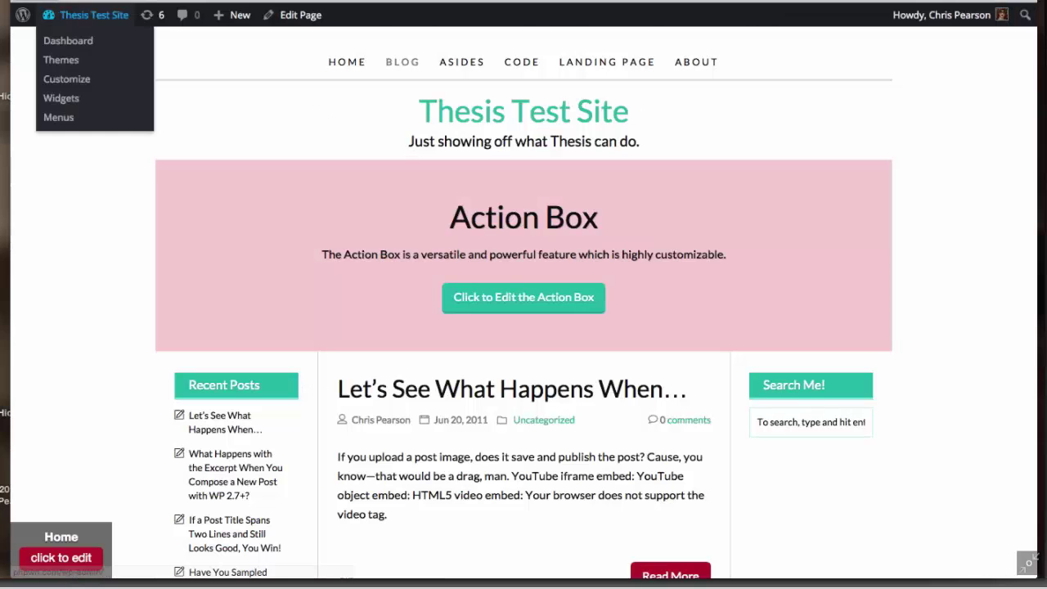
Open the live site from the admin bar and scroll through the three-column page.
left_click(74, 39)
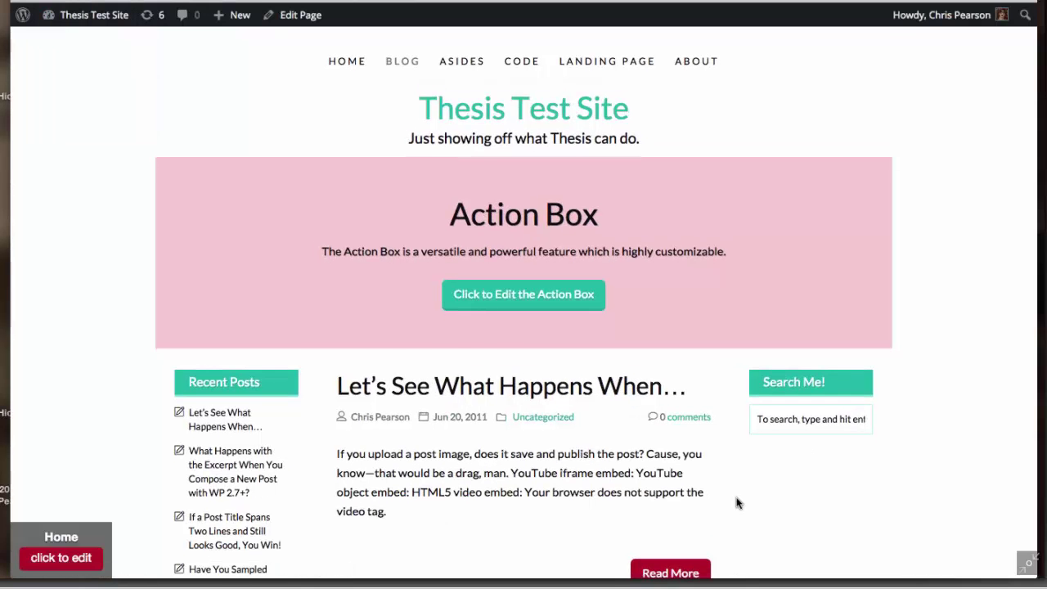
scroll(736, 502, "down", 15)
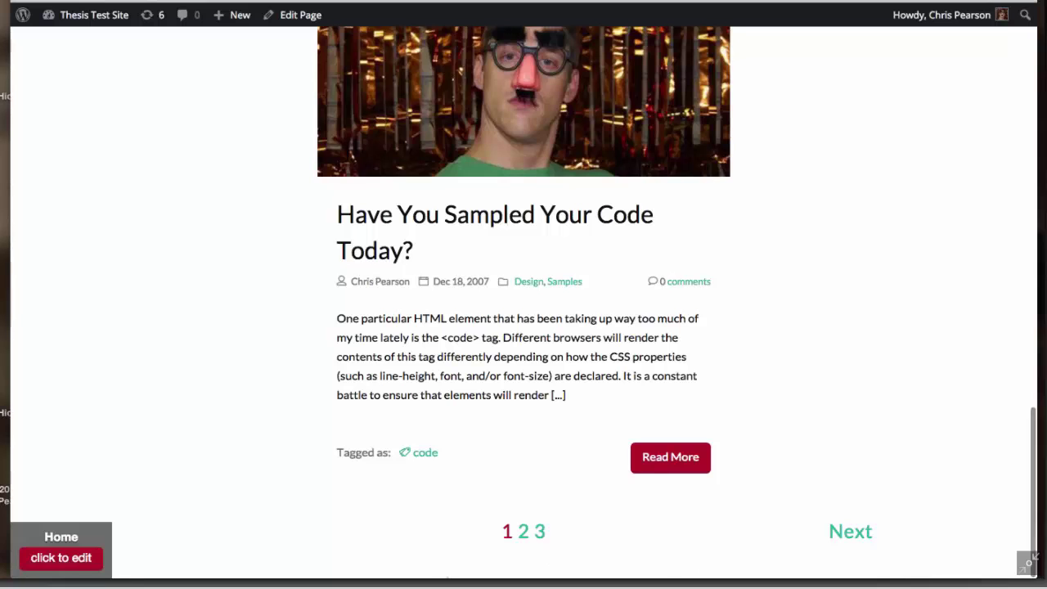
scroll(513, 402, "up", 5)
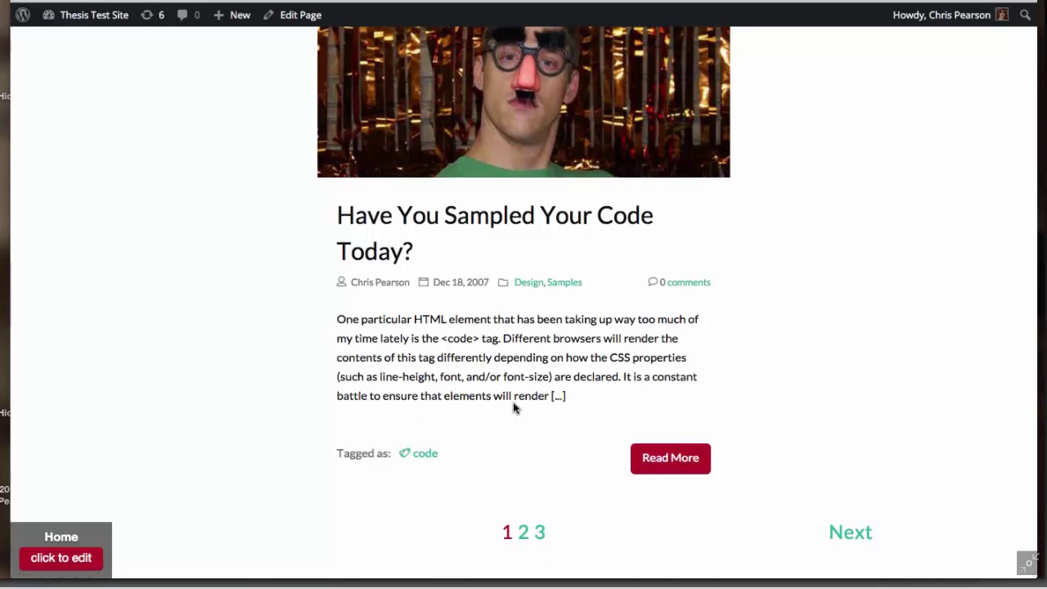
scroll(514, 405, "up", 10)
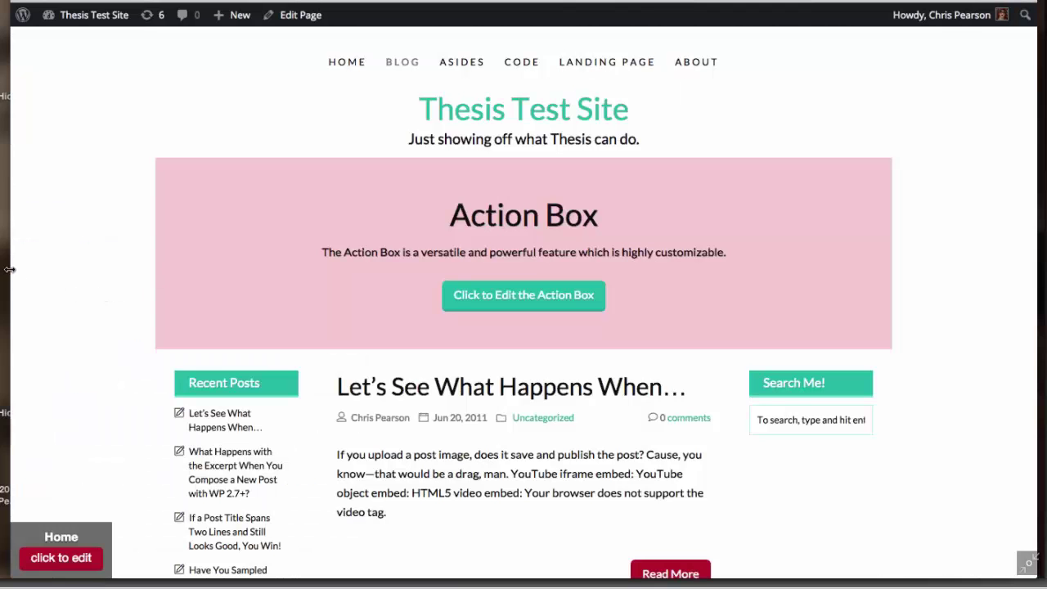
Narrow the browser window to the mobile layout and open and close the ≡ Menu.
left_click_drag(18, 270, 401, 237)
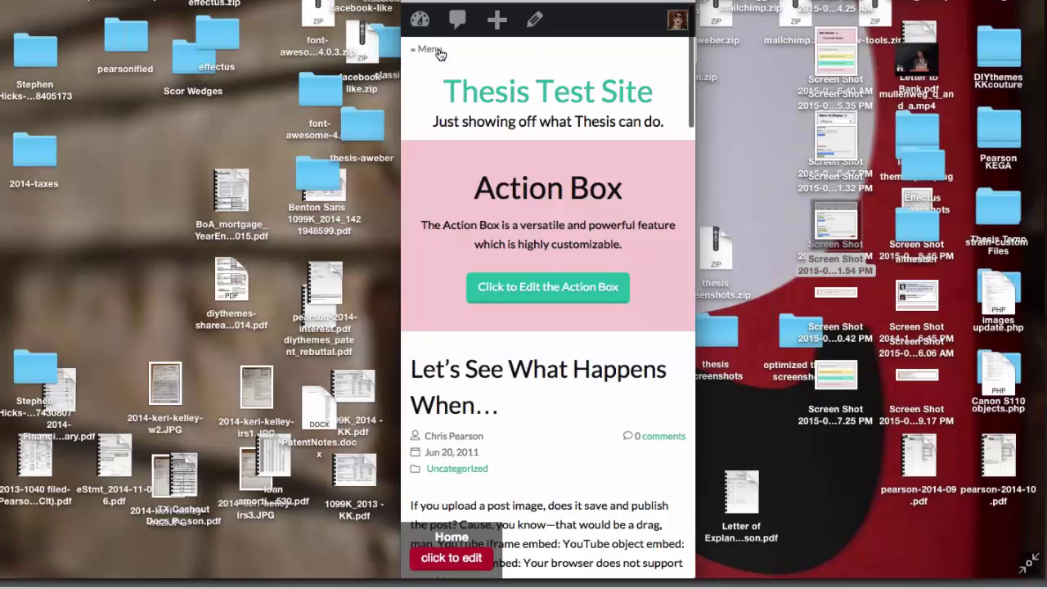
left_click(438, 51)
left_click(439, 53)
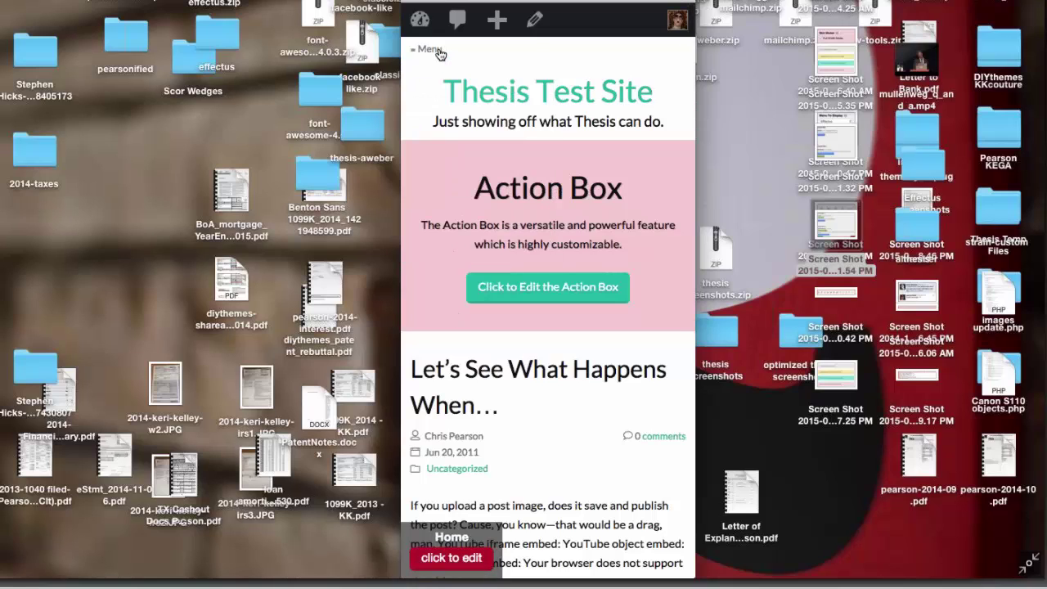
Scroll through the mobile layout, then widen the window back to the desktop layout.
scroll(595, 460, "down", 2)
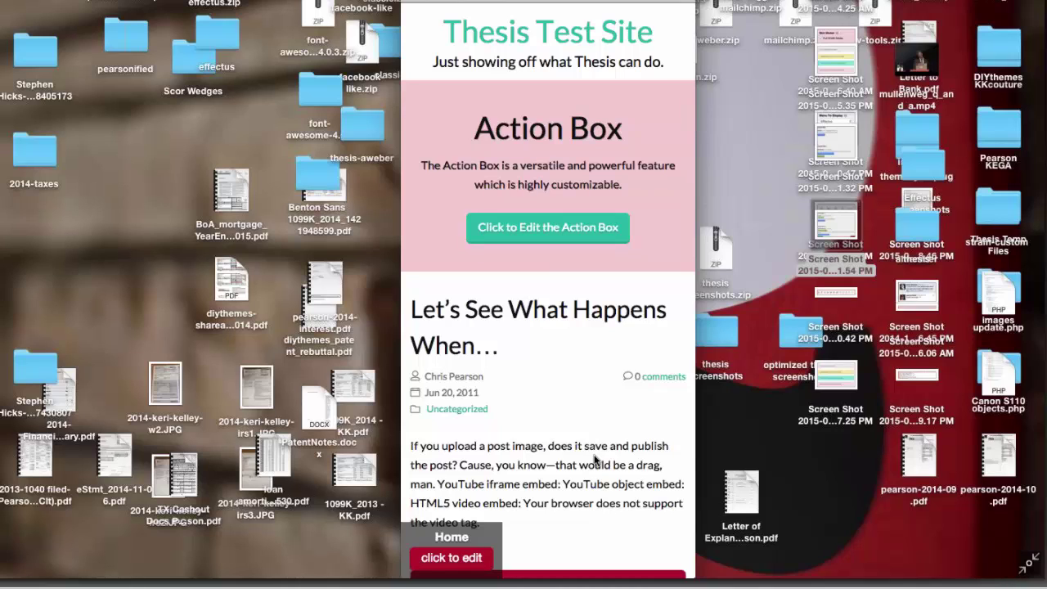
scroll(594, 461, "down", 5)
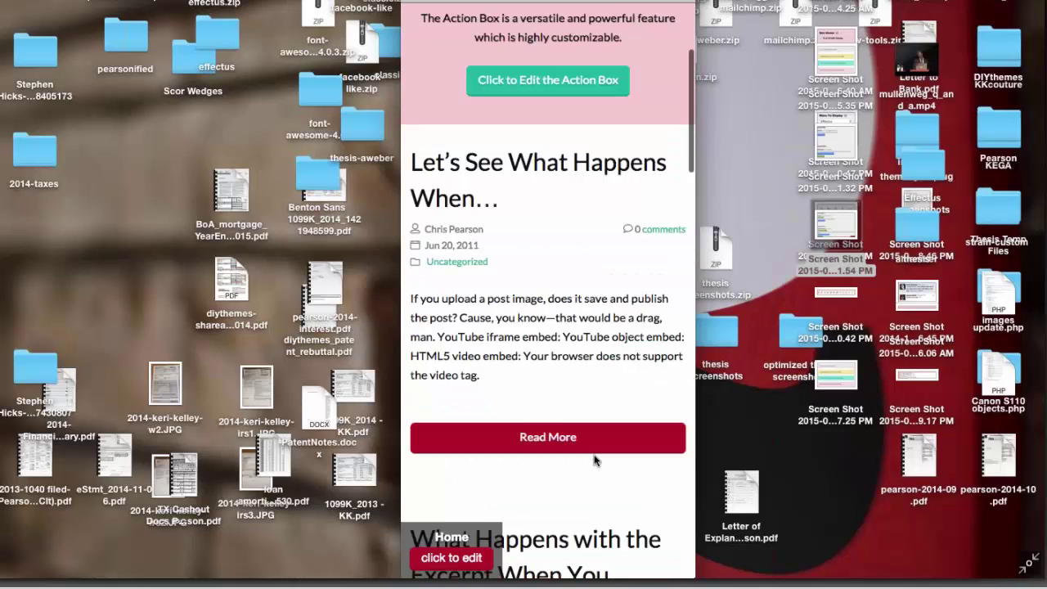
scroll(595, 461, "down", 8)
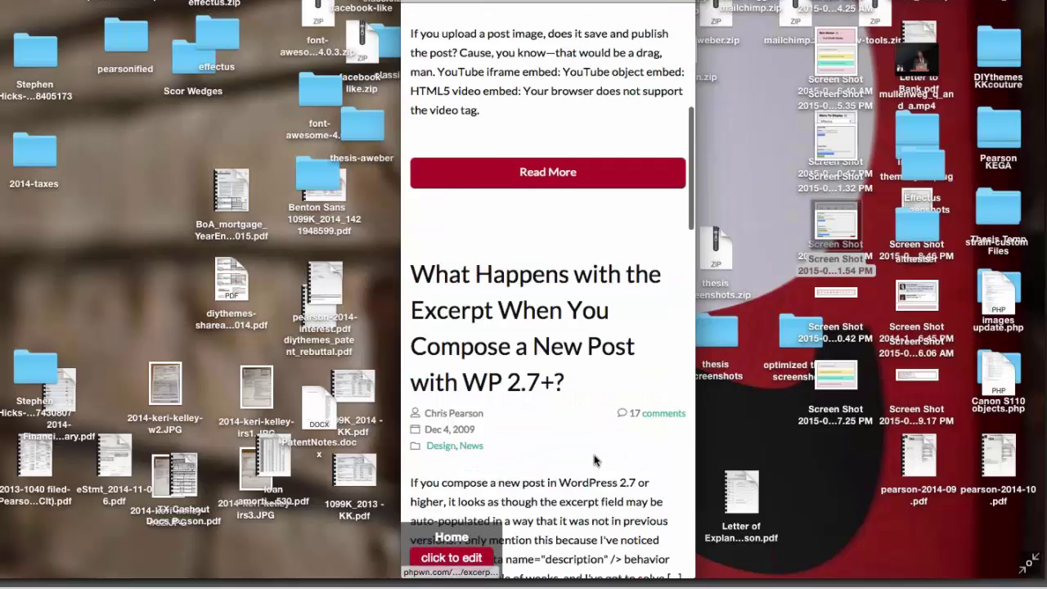
scroll(595, 461, "down", 15)
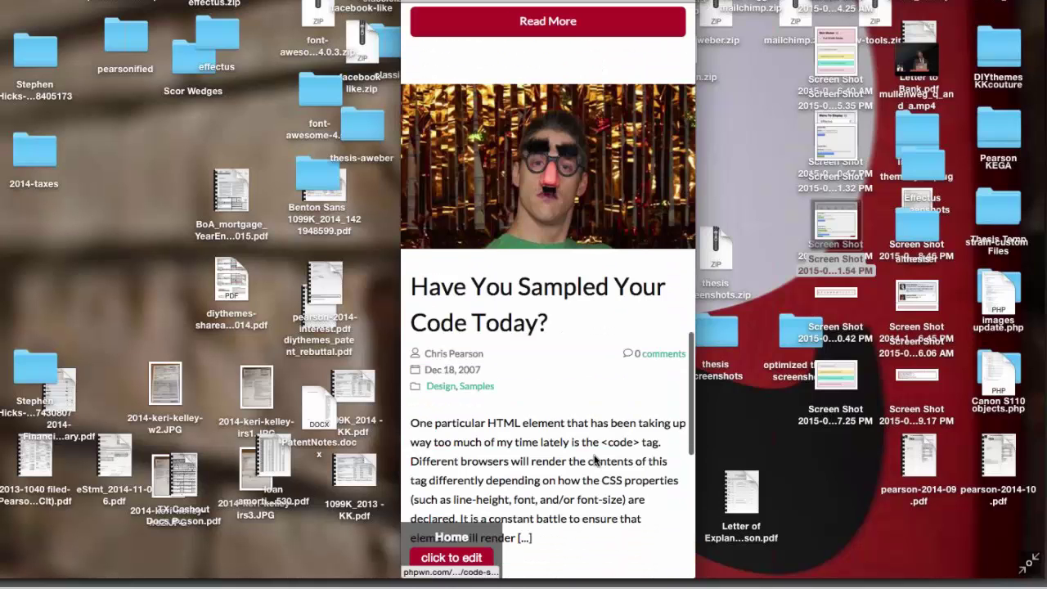
scroll(594, 460, "up", 5)
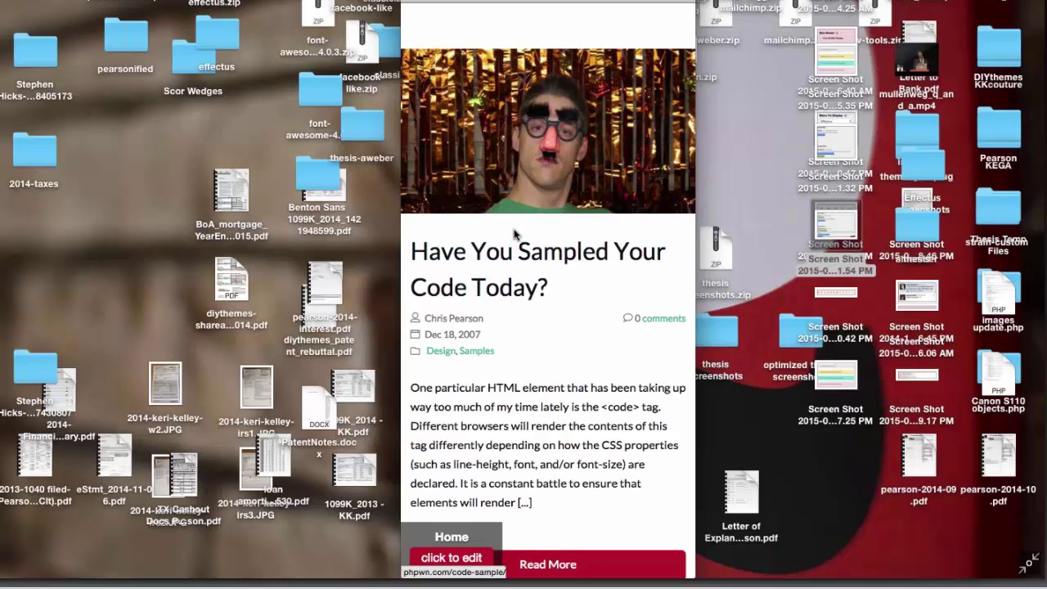
scroll(568, 404, "down", 10)
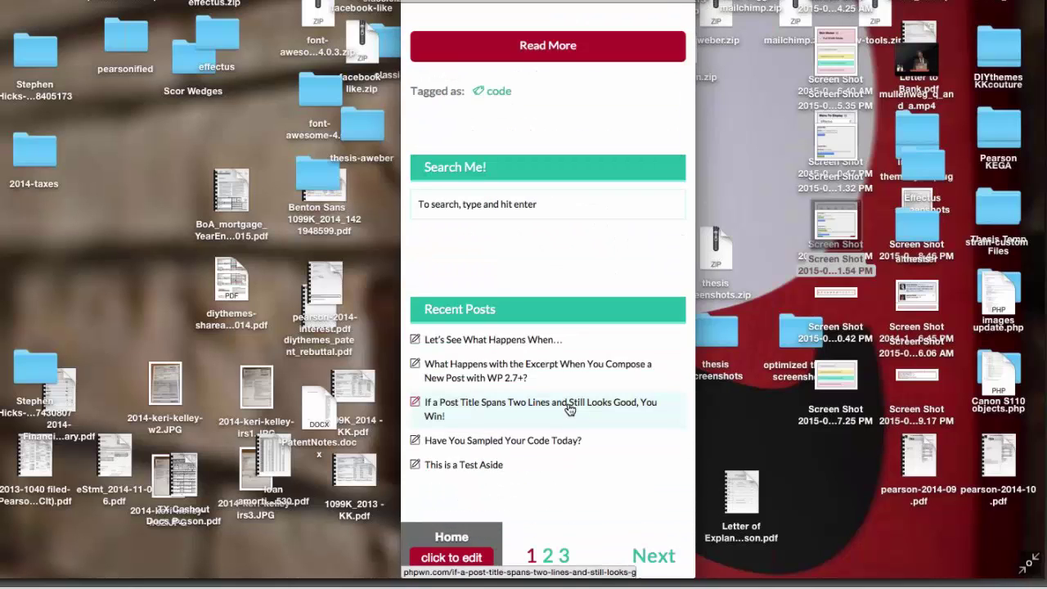
scroll(570, 409, "down", 1)
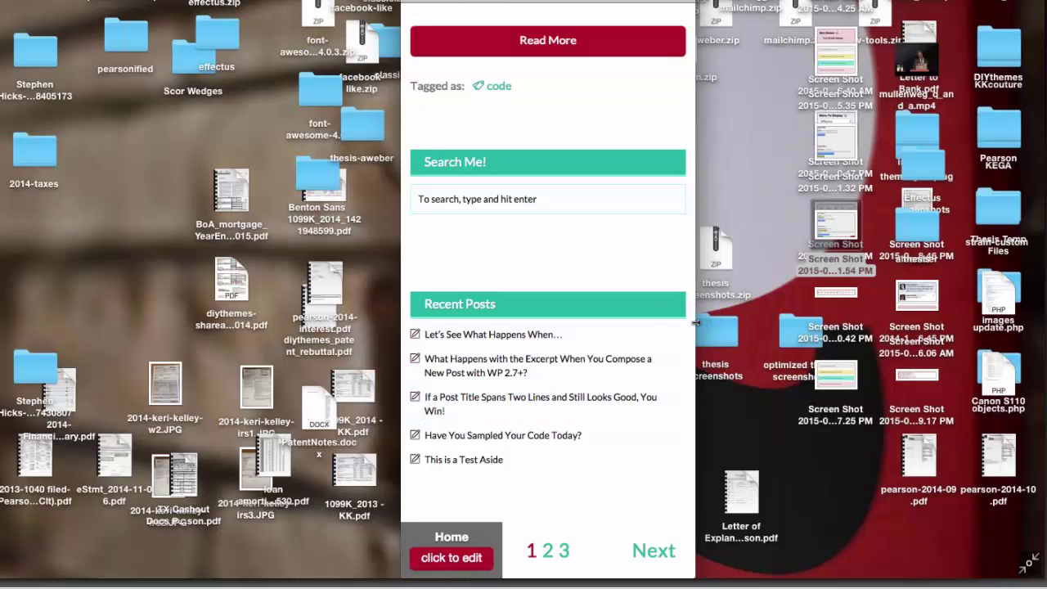
left_click_drag(696, 323, 1039, 292)
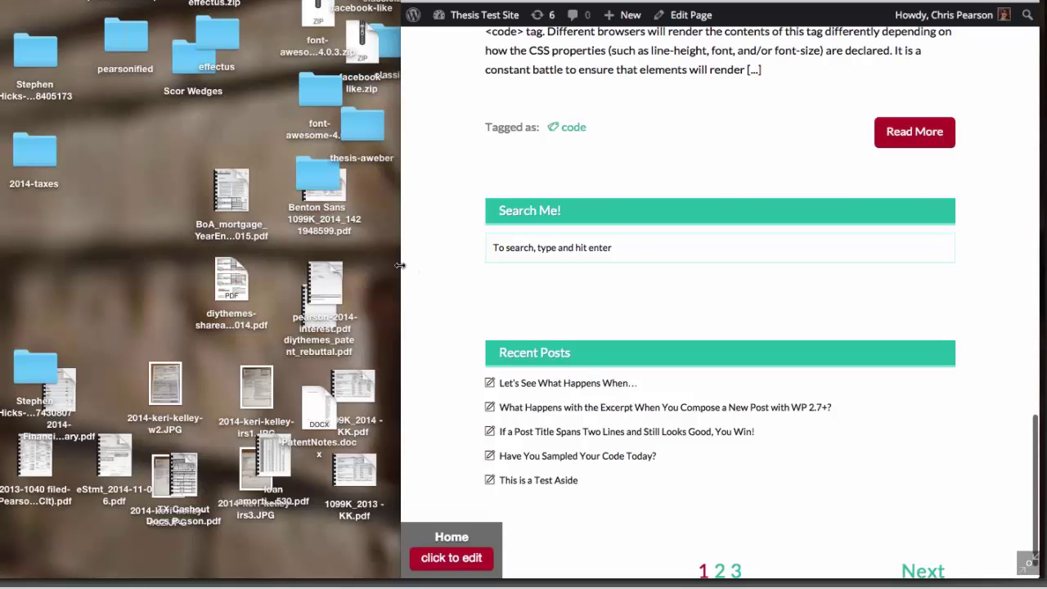
left_click_drag(371, 265, 188, 258)
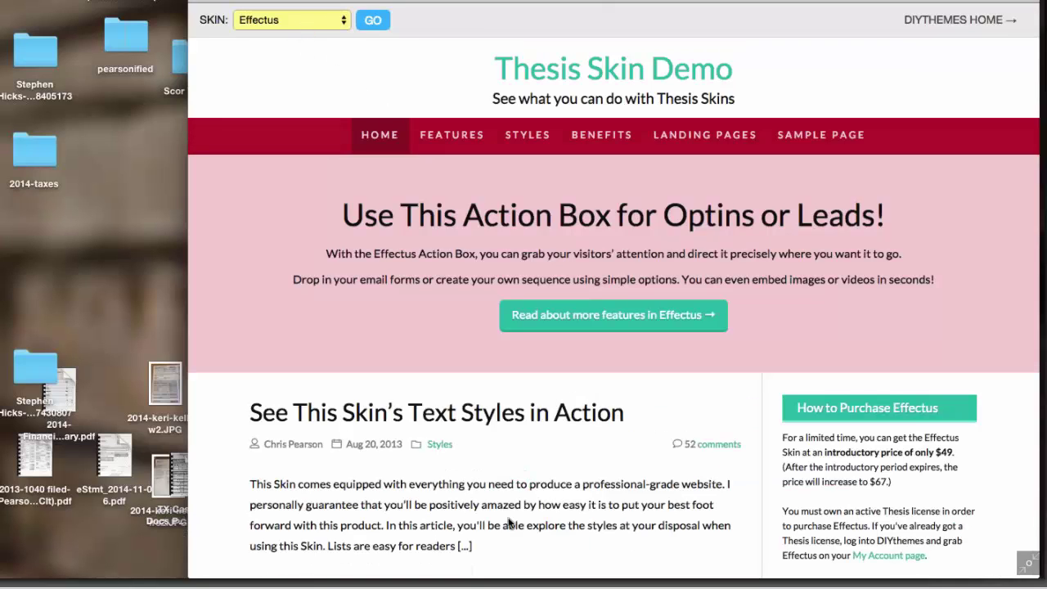
Go to the demo site's Styles page and open the Thesis Skin Image and Caption Styles post.
scroll(503, 448, "down", 5)
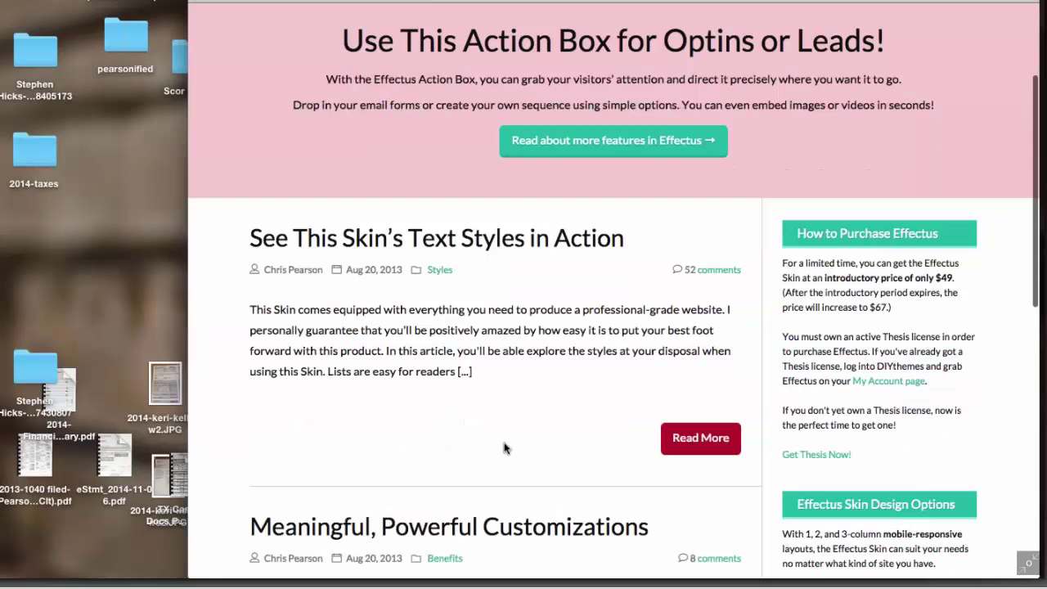
scroll(504, 447, "up", 2)
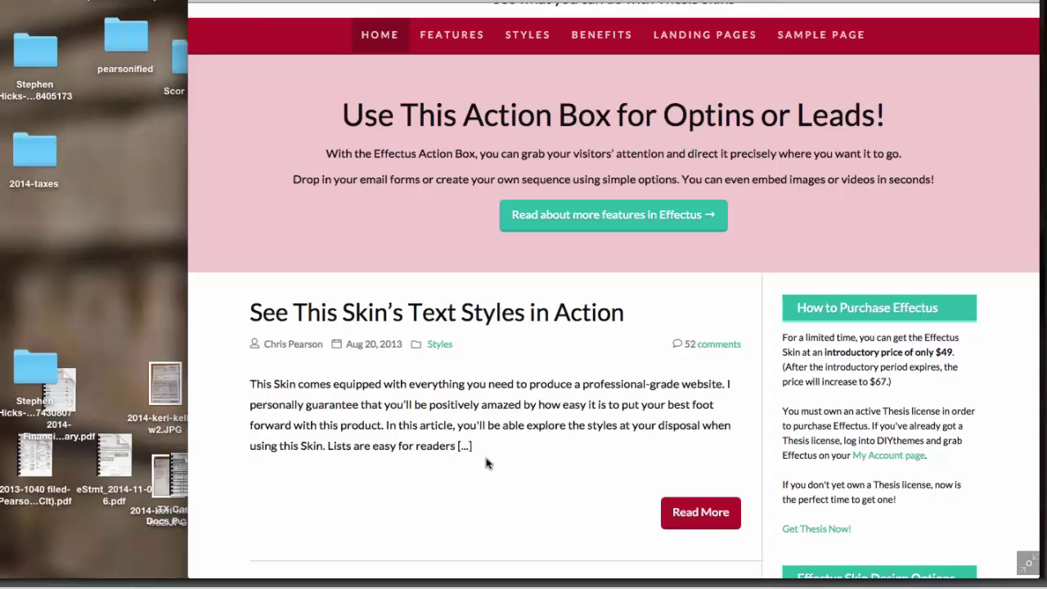
scroll(489, 463, "down", 5)
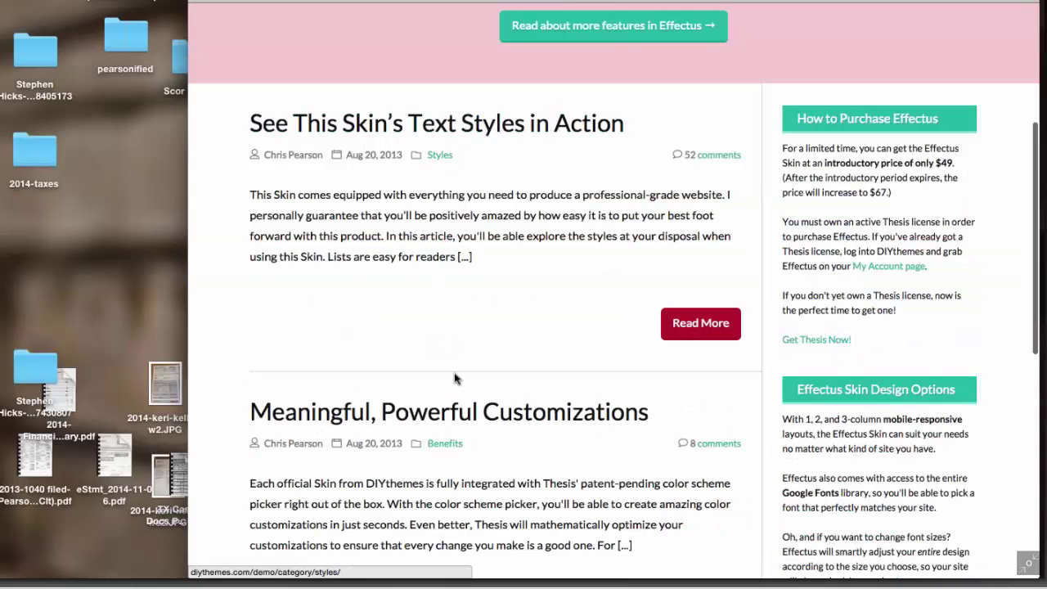
scroll(455, 377, "down", 2)
scroll(455, 376, "down", 8)
scroll(455, 376, "up", 12)
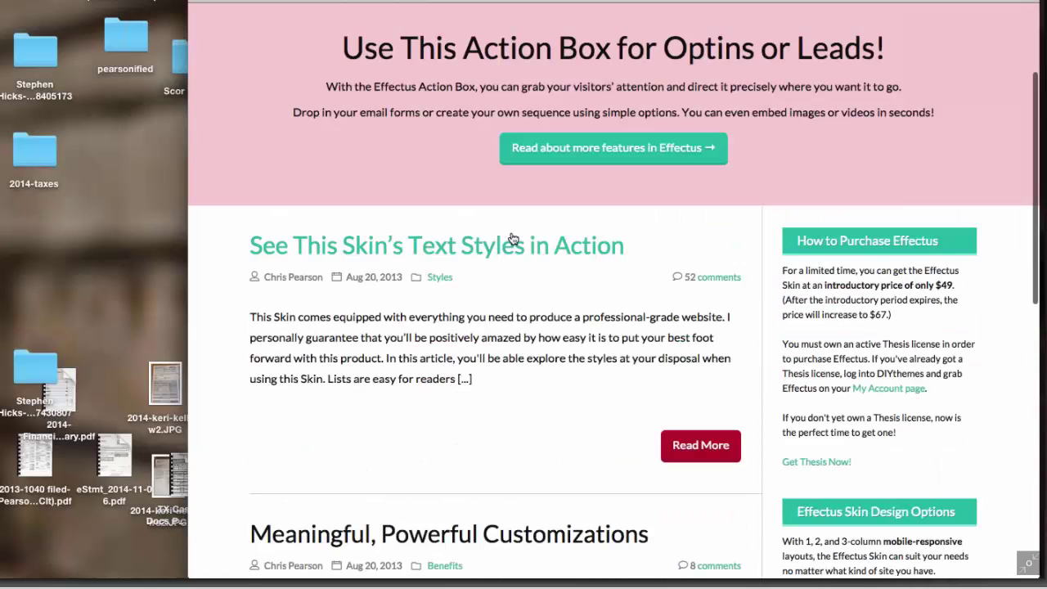
scroll(512, 238, "up", 4)
left_click(540, 136)
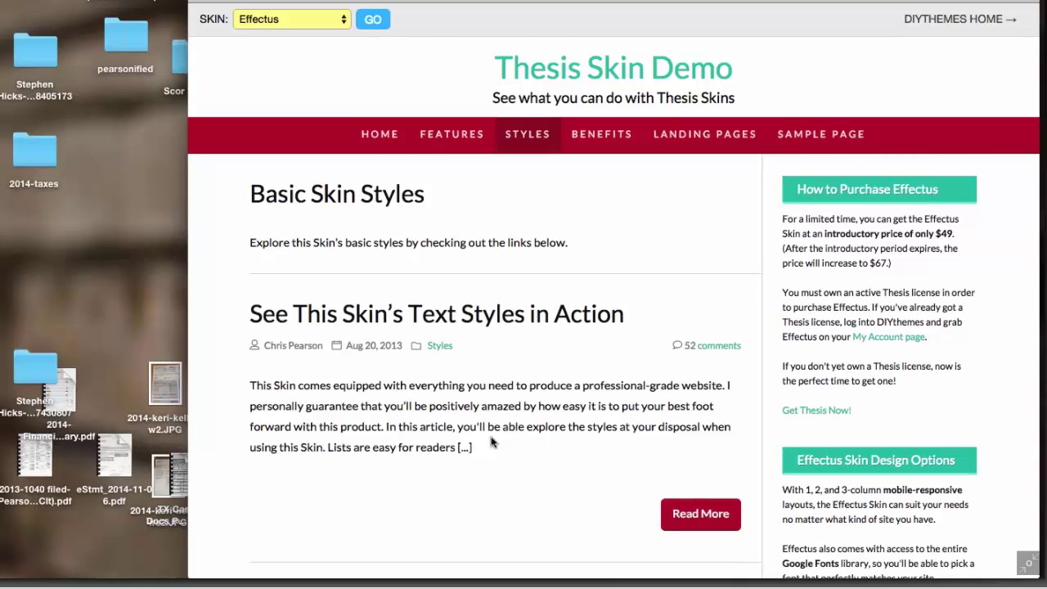
scroll(492, 441, "down", 5)
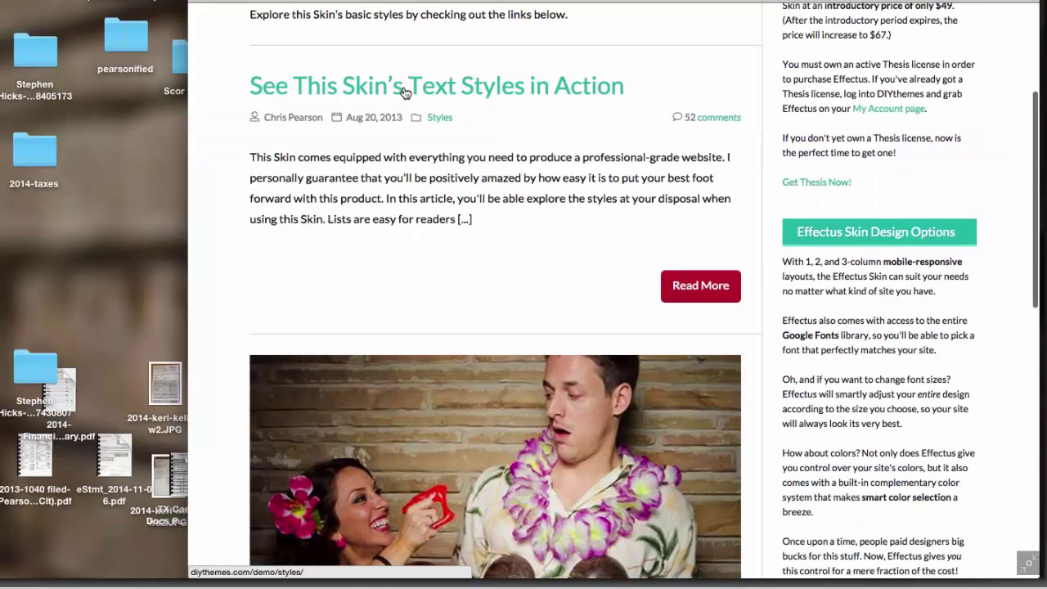
scroll(478, 304, "down", 5)
scroll(479, 304, "down", 3)
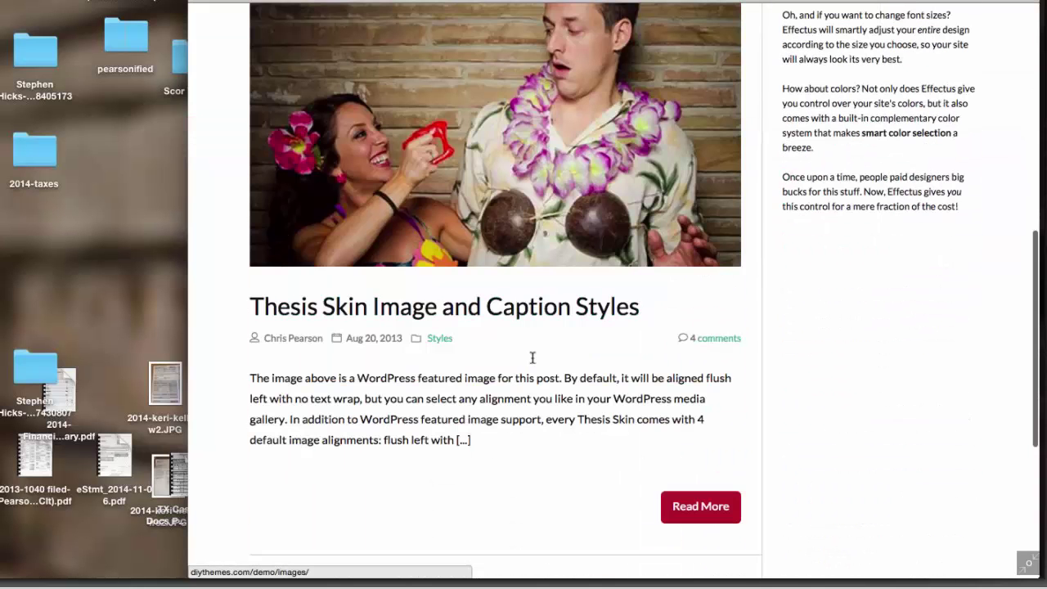
scroll(491, 327, "down", 6)
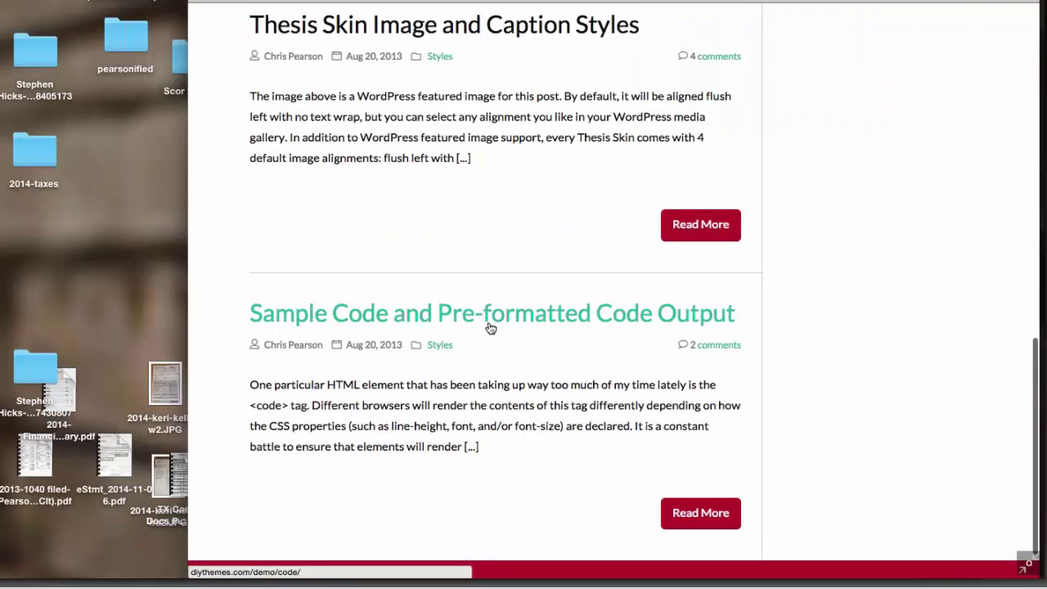
scroll(491, 327, "up", 3)
scroll(489, 328, "up", 4)
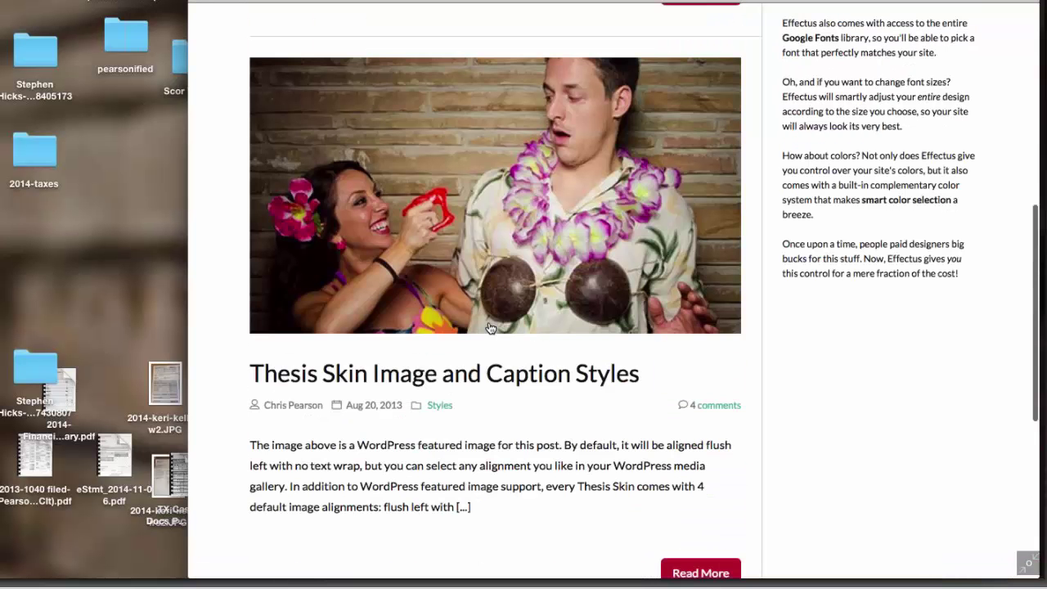
left_click(491, 328)
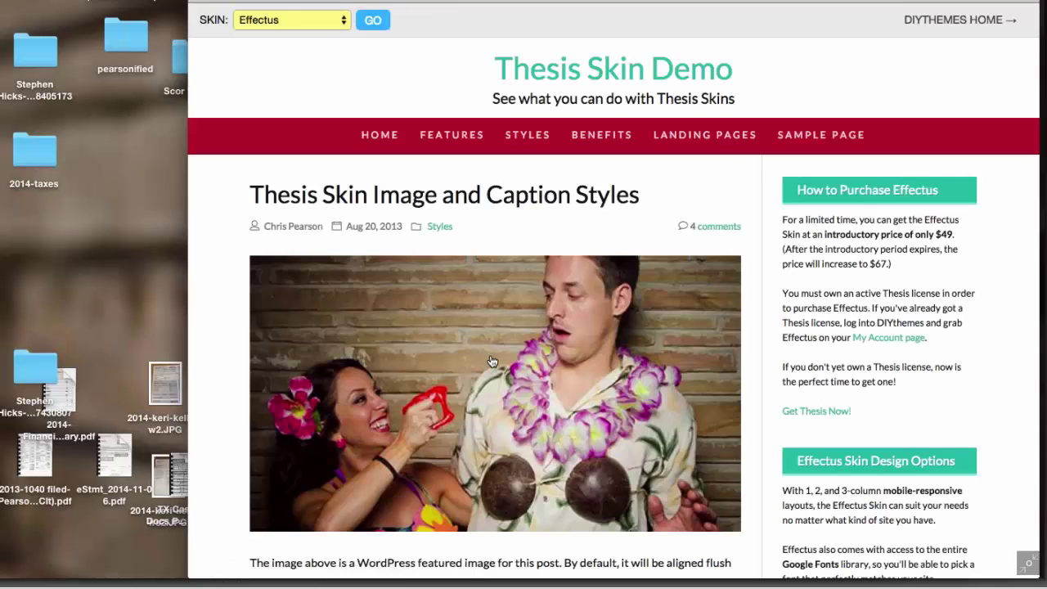
Narrow the browser window to preview the post's mobile layout, then restore full width.
scroll(492, 361, "down", 2)
scroll(492, 361, "down", 1)
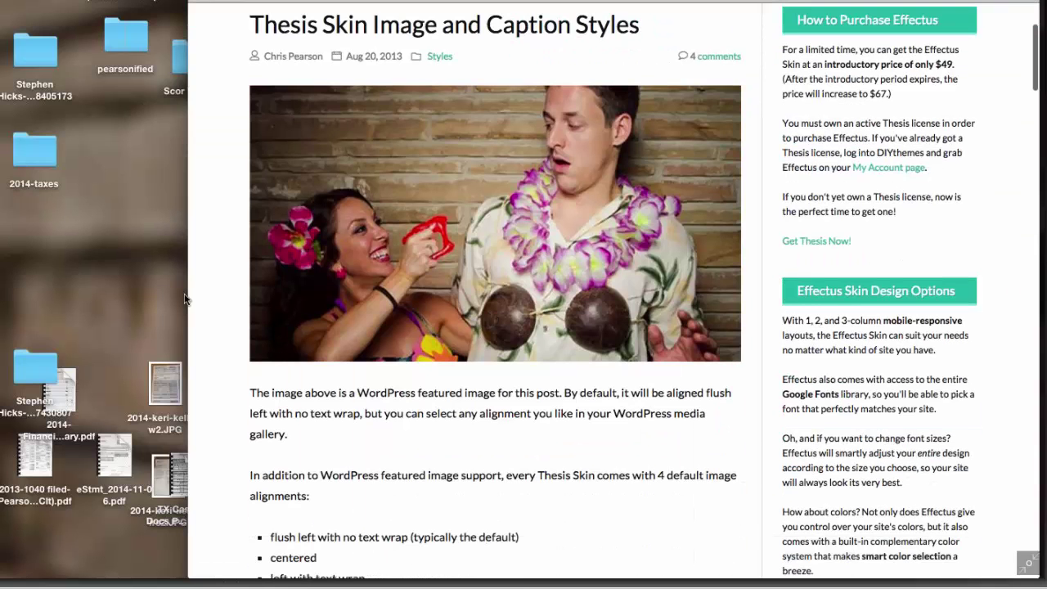
left_click_drag(185, 300, 790, 286)
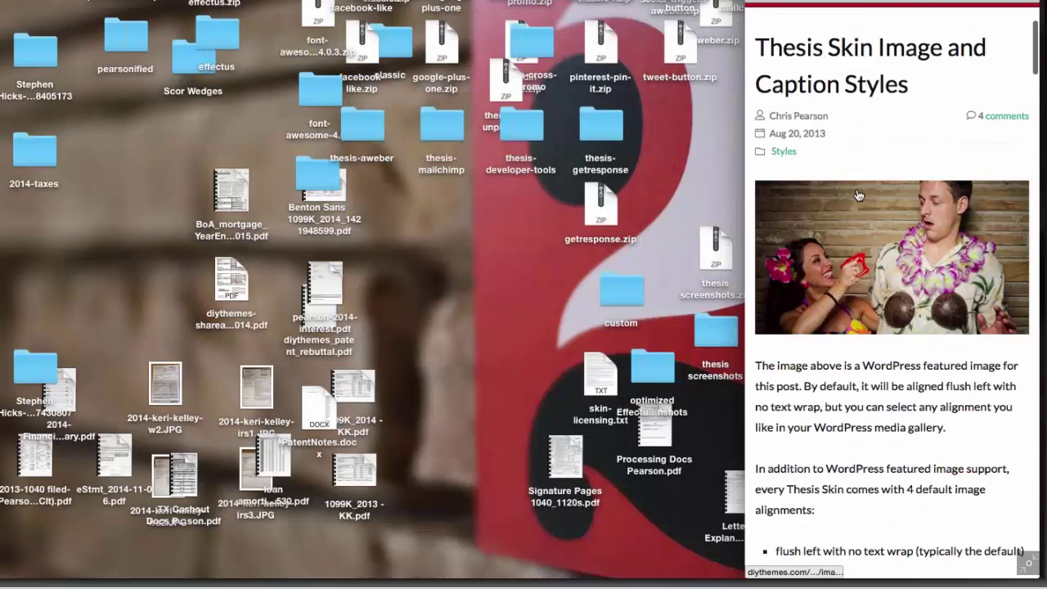
scroll(857, 195, "down", 2)
scroll(857, 194, "down", 15)
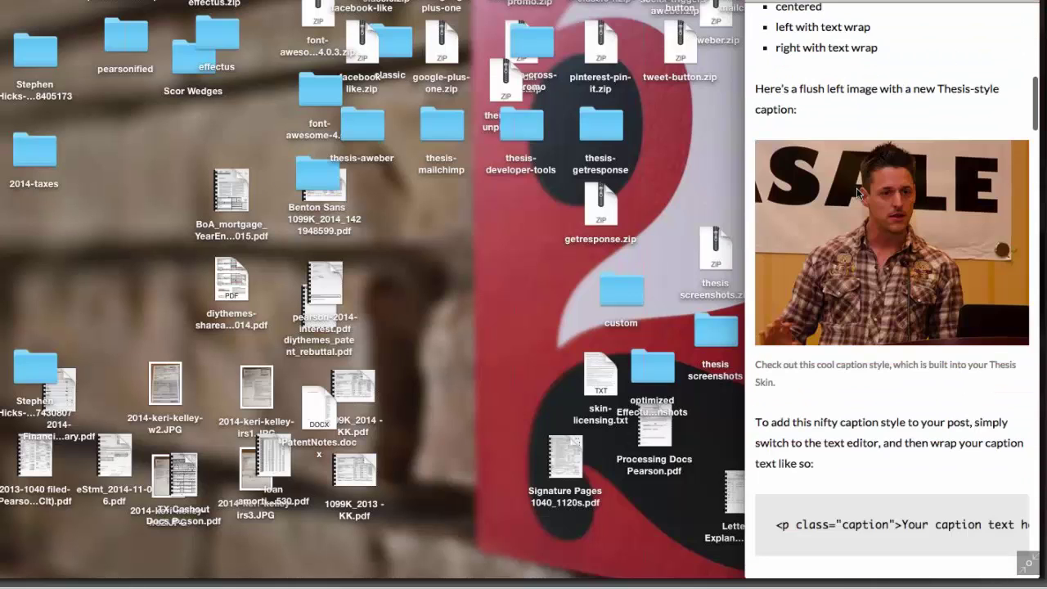
scroll(856, 194, "down", 5)
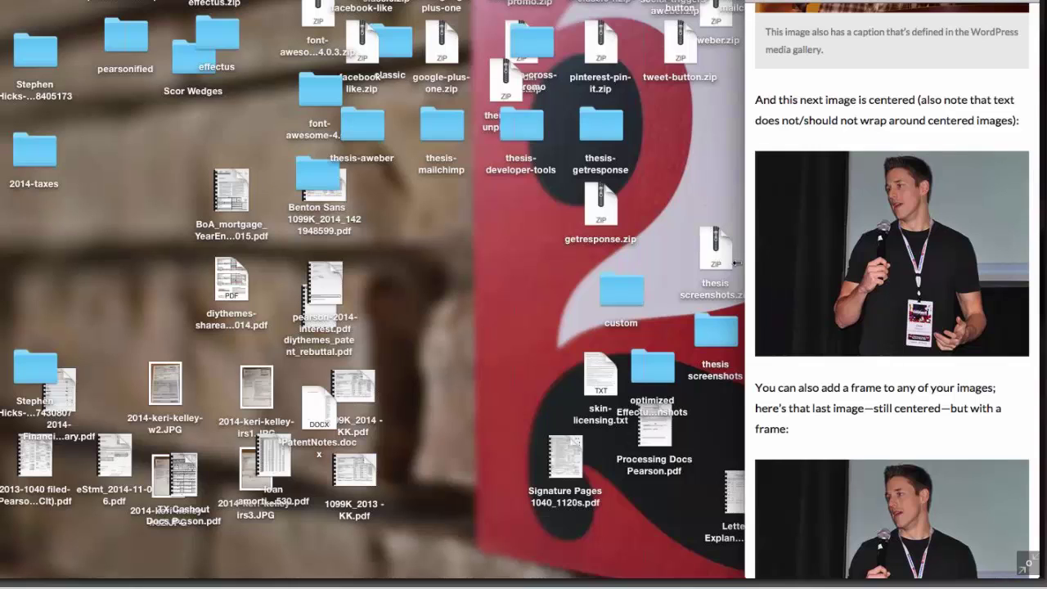
mouse_move(745, 263)
left_mouse_down()
mouse_move(678, 260)
mouse_move(725, 260)
left_mouse_up()
scroll(825, 338, "down", 5)
scroll(825, 338, "down", 1)
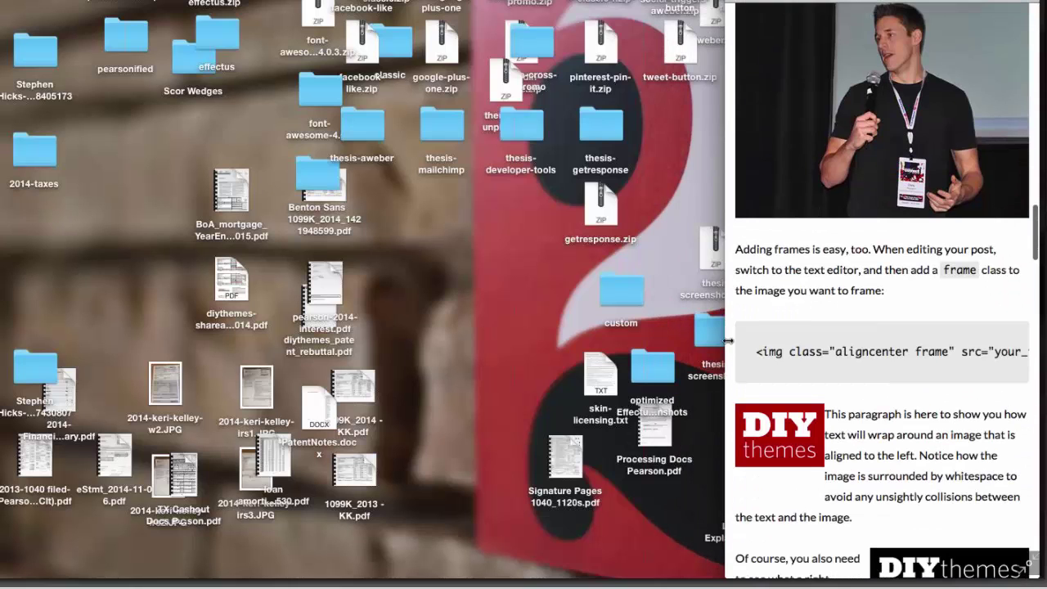
left_click_drag(727, 341, 159, 236)
Go from the site to the Thesis skin editor's Effectus Skin Design Options.
scroll(592, 288, "up", 15)
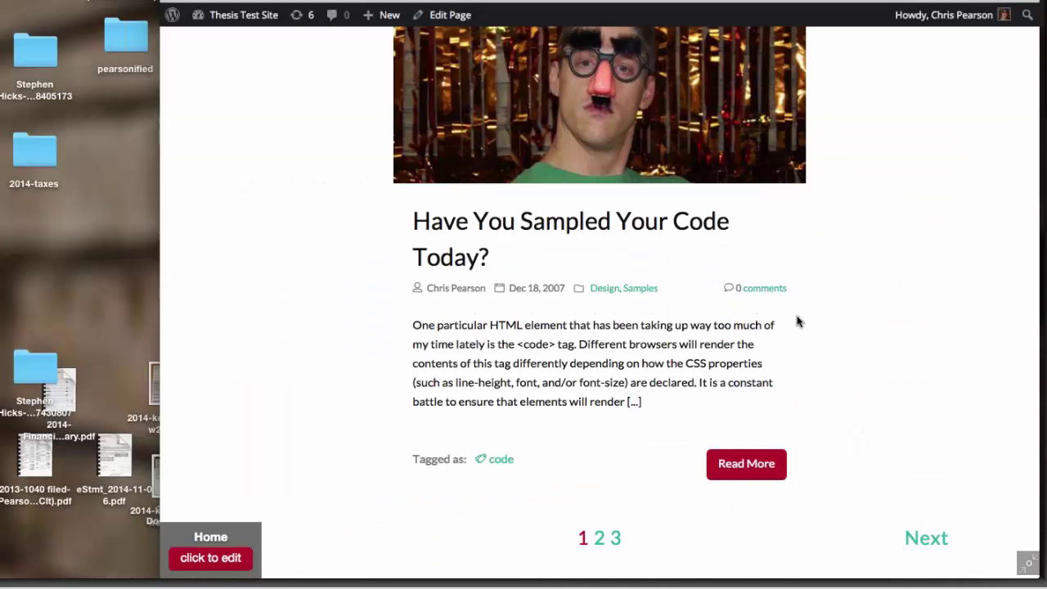
scroll(798, 322, "up", 20)
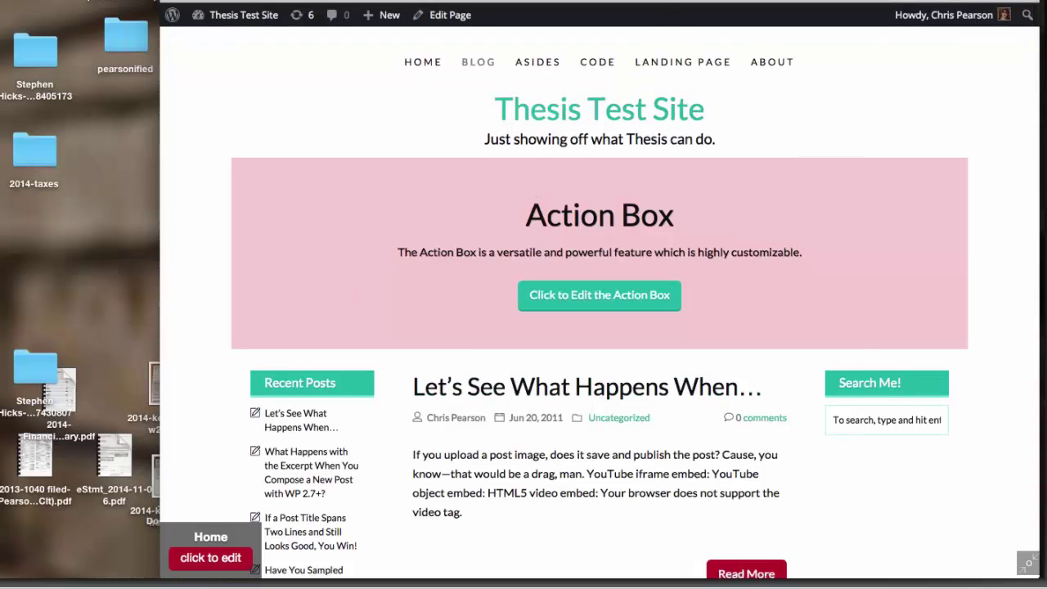
left_click(211, 558)
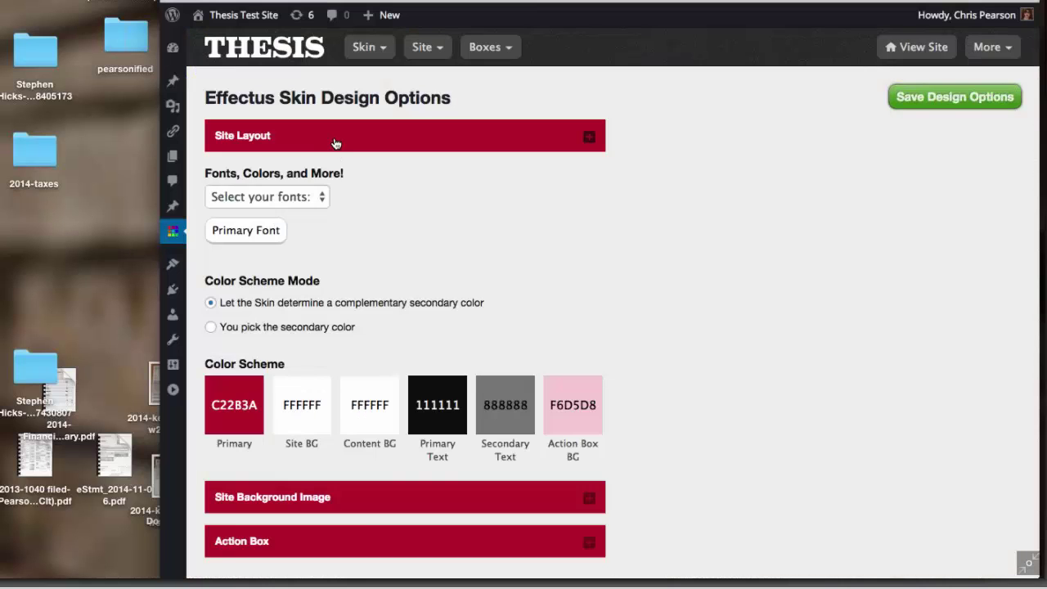
left_click(313, 144)
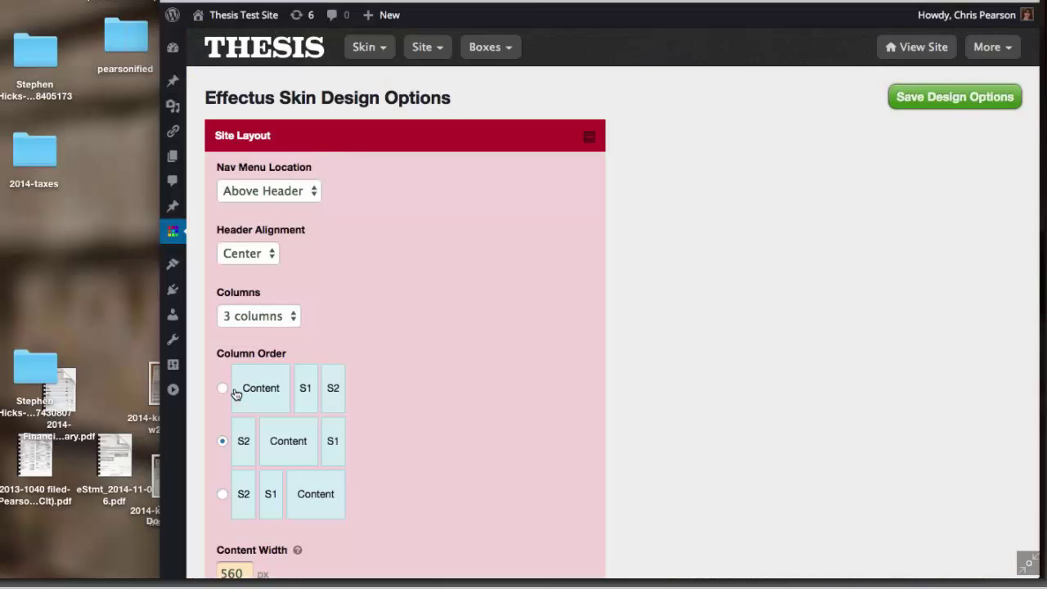
Uncheck Colorless Nav Mode, Borderless Mode and Footerless Mode under Skin Modes.
scroll(423, 381, "down", 5)
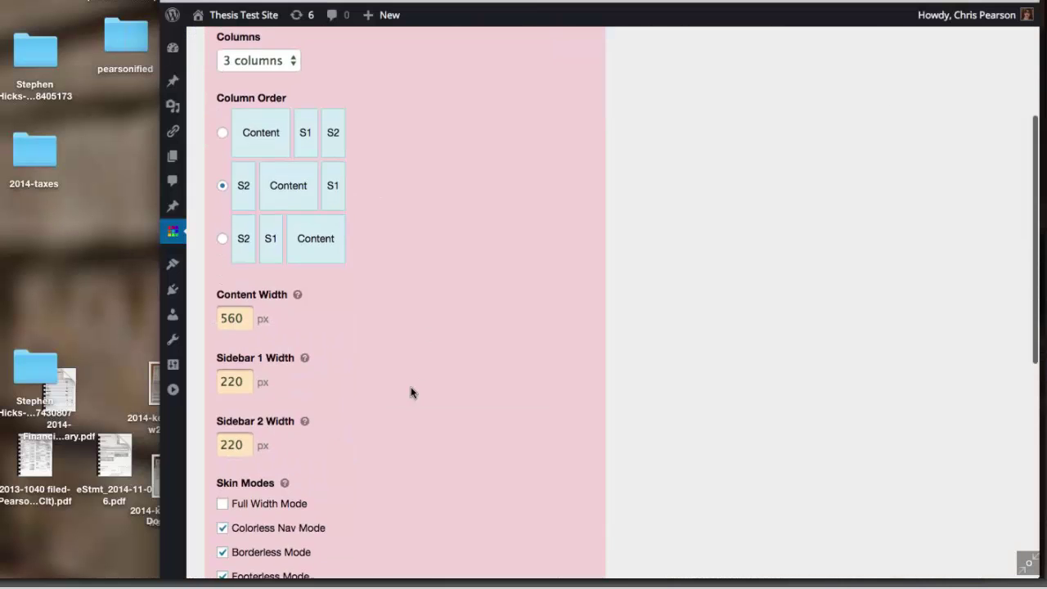
scroll(411, 392, "down", 5)
left_click(242, 297)
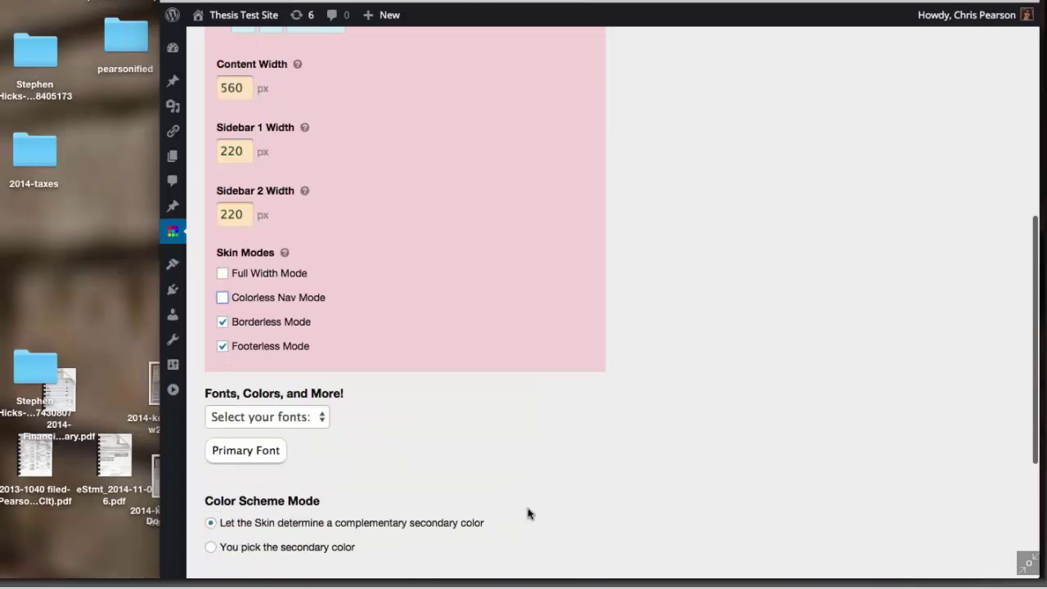
scroll(528, 535, "down", 1)
left_click(259, 283)
left_click(262, 304)
scroll(449, 411, "down", 3)
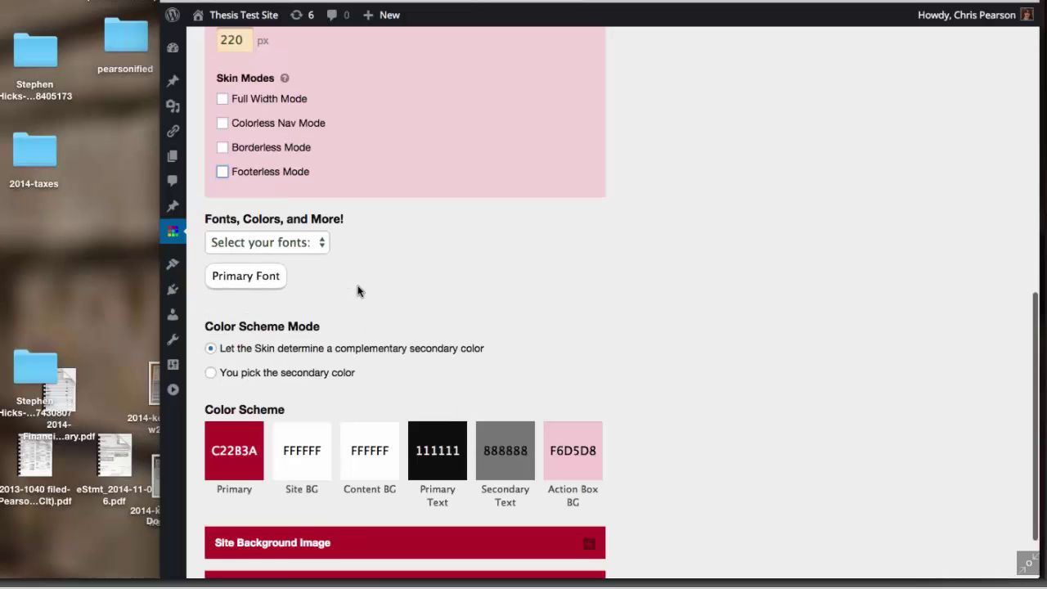
Switch the Effectus Primary Font setting from Lato to Merriweather and confirm.
scroll(355, 368, "down", 2)
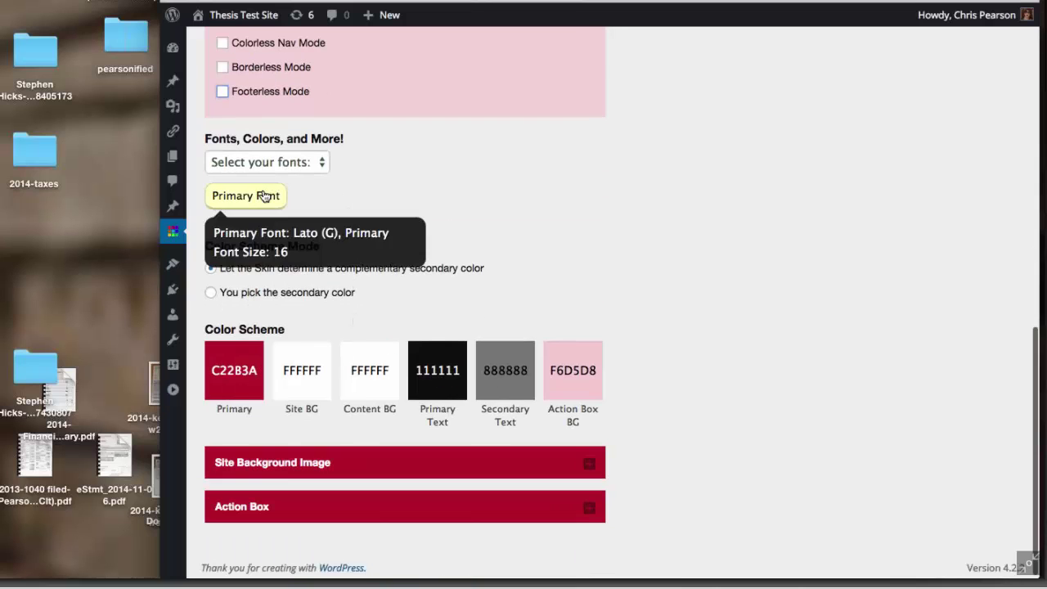
left_click(263, 196)
left_click(415, 196)
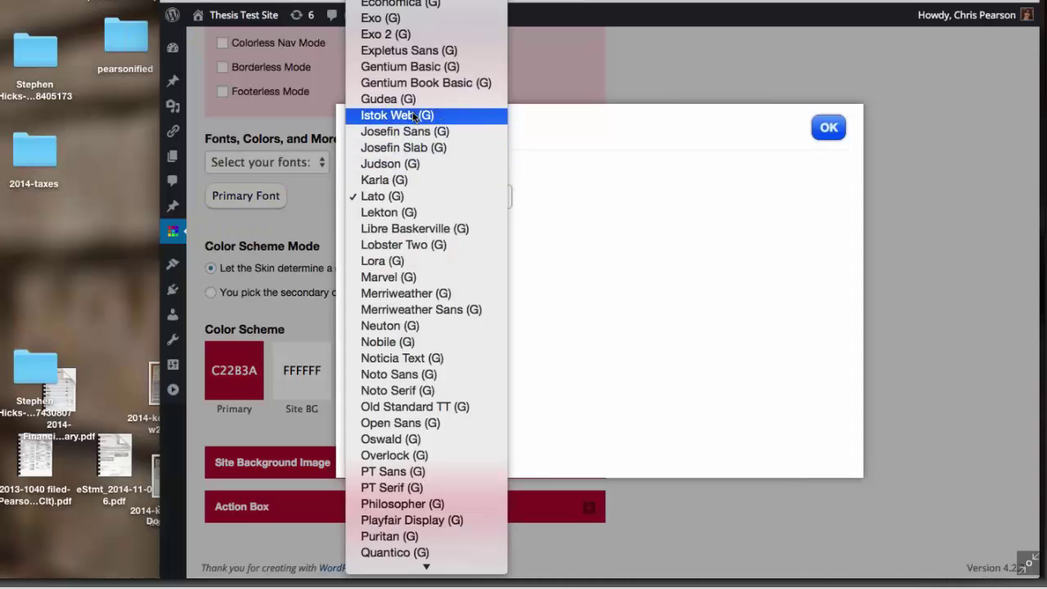
left_click(405, 294)
left_click(829, 132)
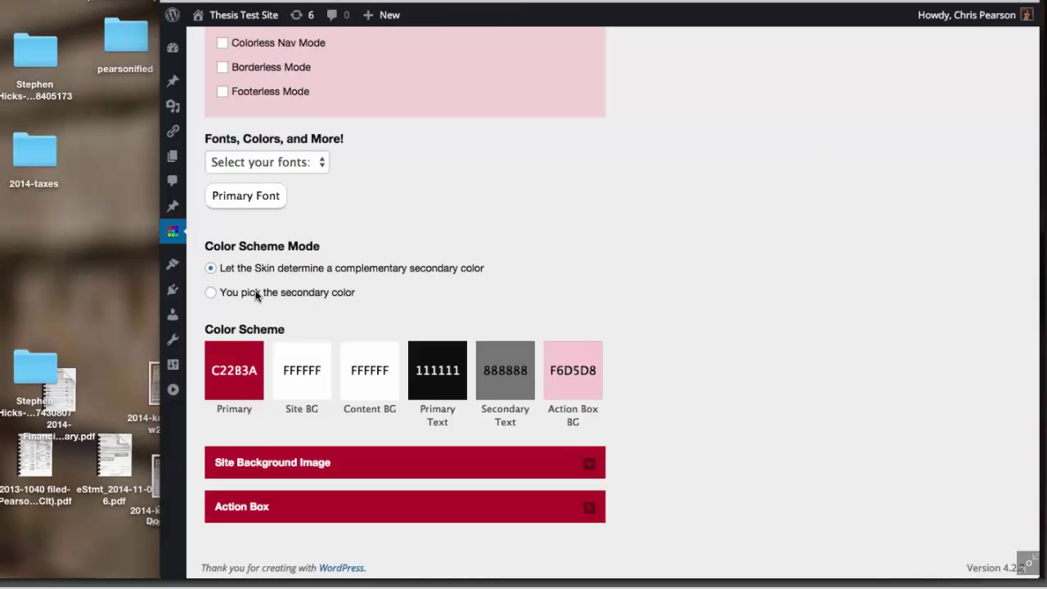
scroll(447, 299, "down", 1)
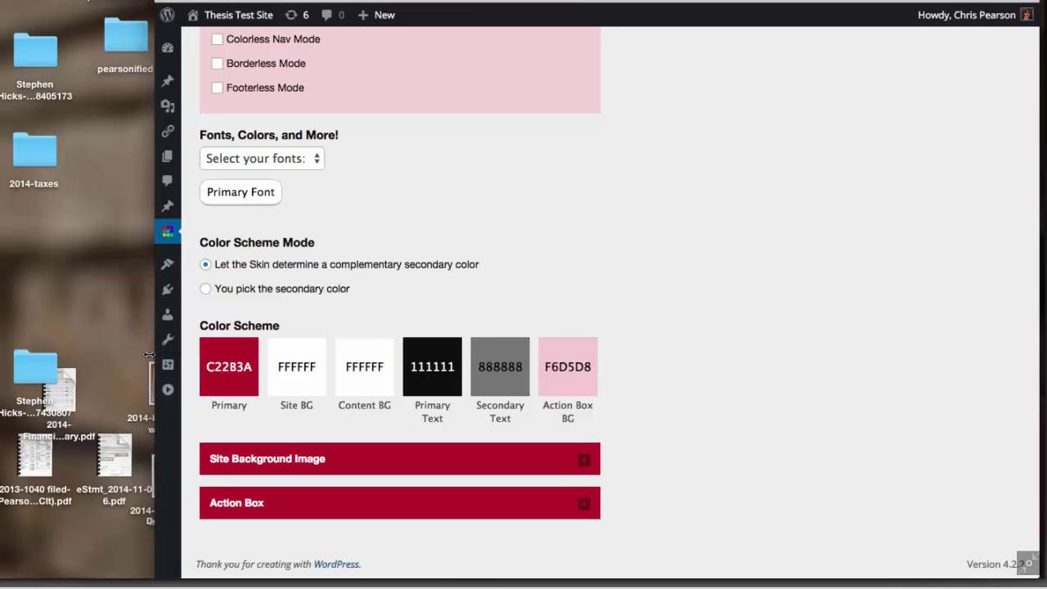
left_click_drag(152, 354, 130, 355)
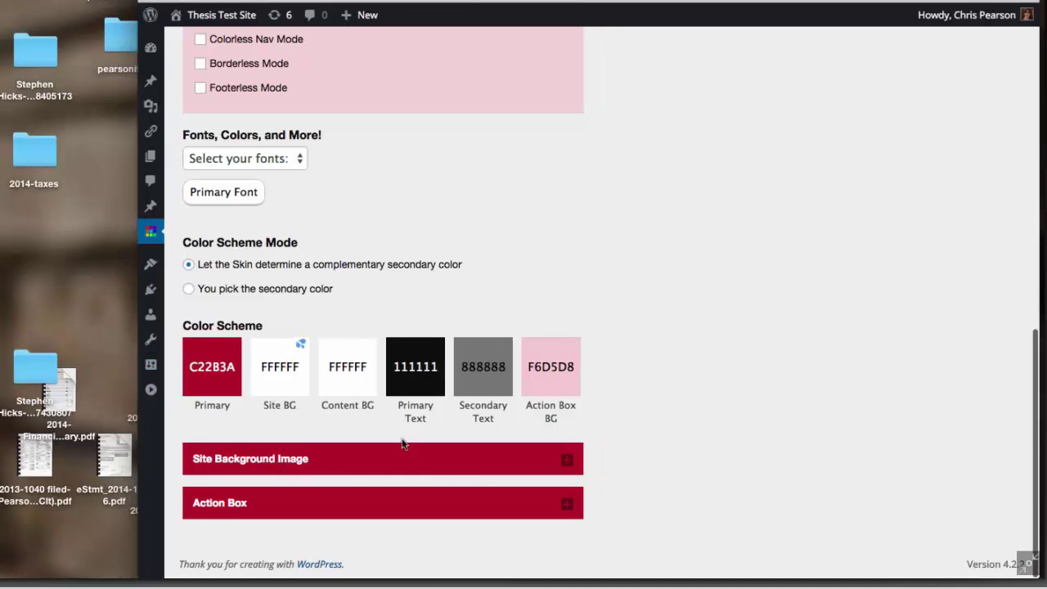
Set the Primary colour swatch to blue 2B7BC2 and save the design options.
left_click(214, 366)
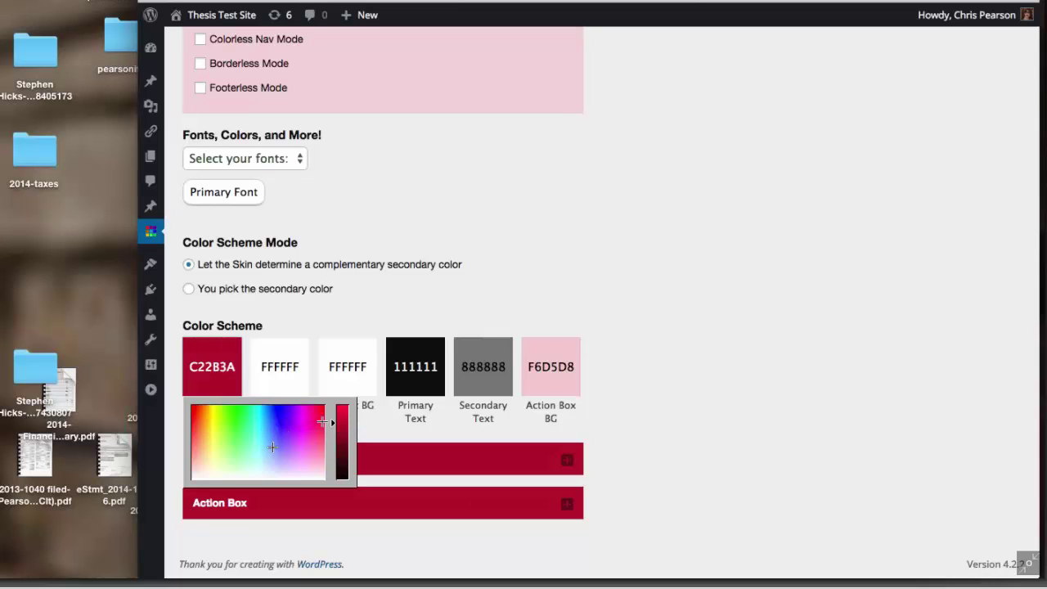
left_click_drag(273, 447, 273, 408)
left_click(633, 297)
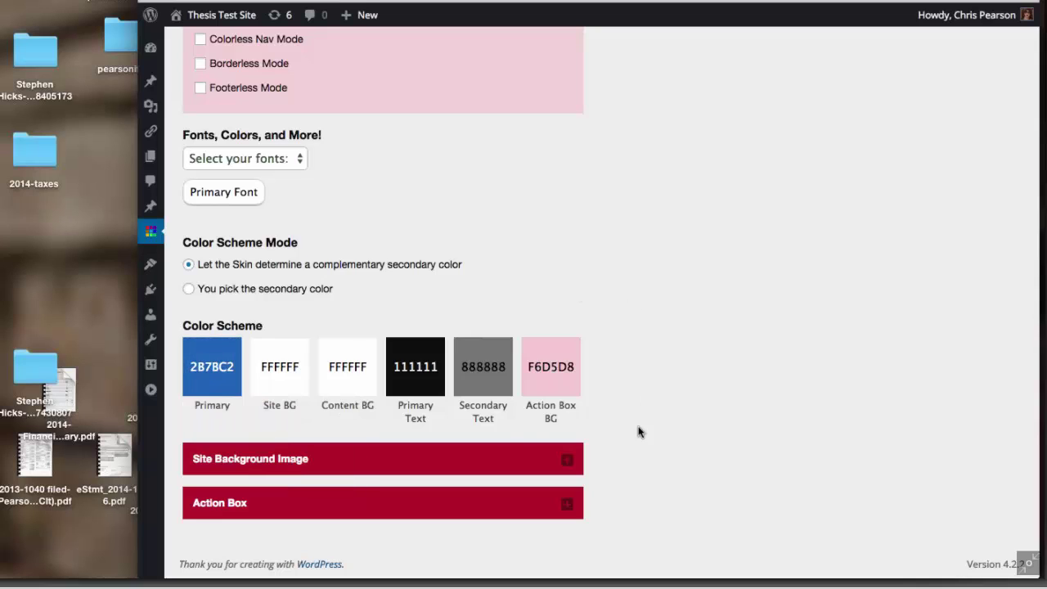
scroll(685, 228, "up", 5)
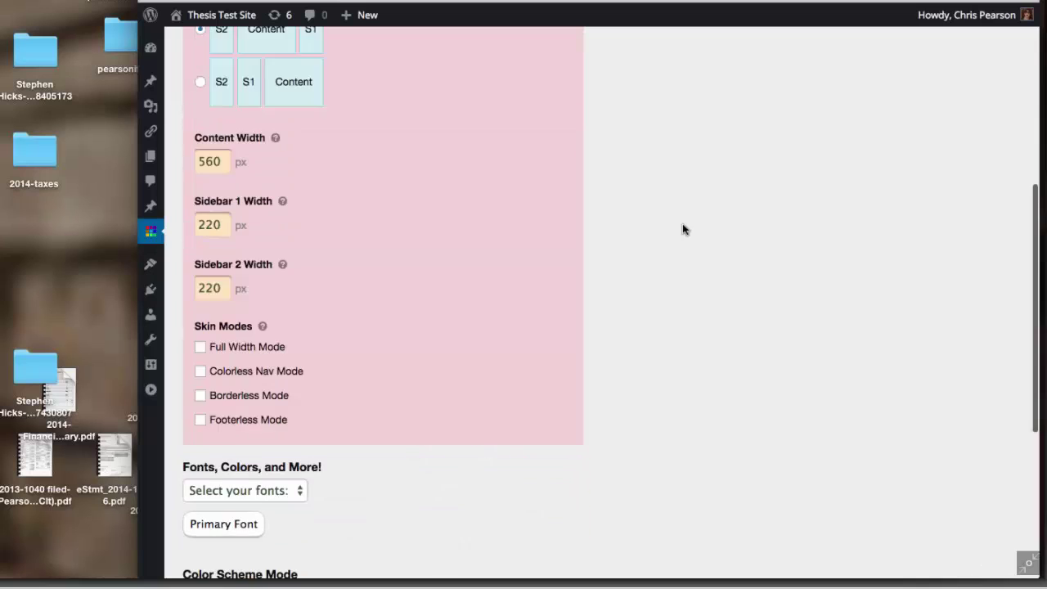
scroll(685, 227, "up", 6)
left_click(913, 98)
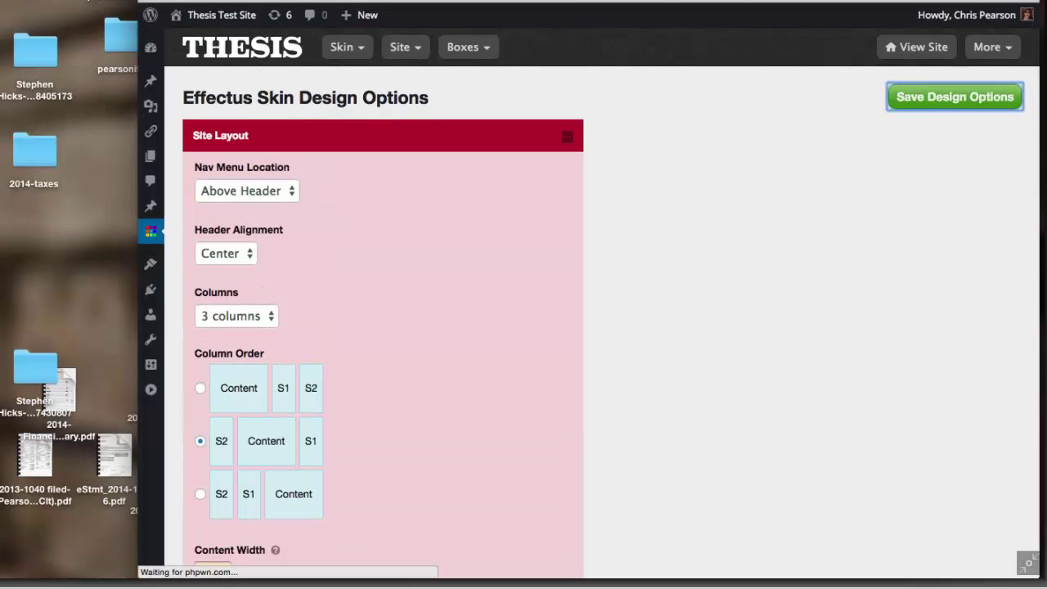
Reload the front-end test site and scroll through the blog restyled with blue primary colour.
key("ctrl+Tab")
key("super+r")
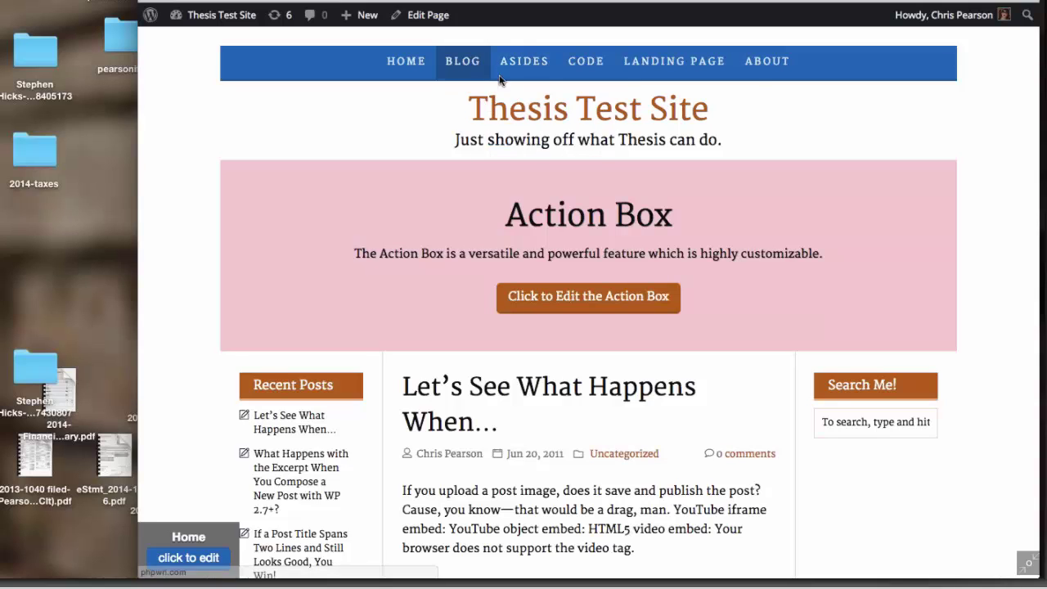
mouse_move(516, 79)
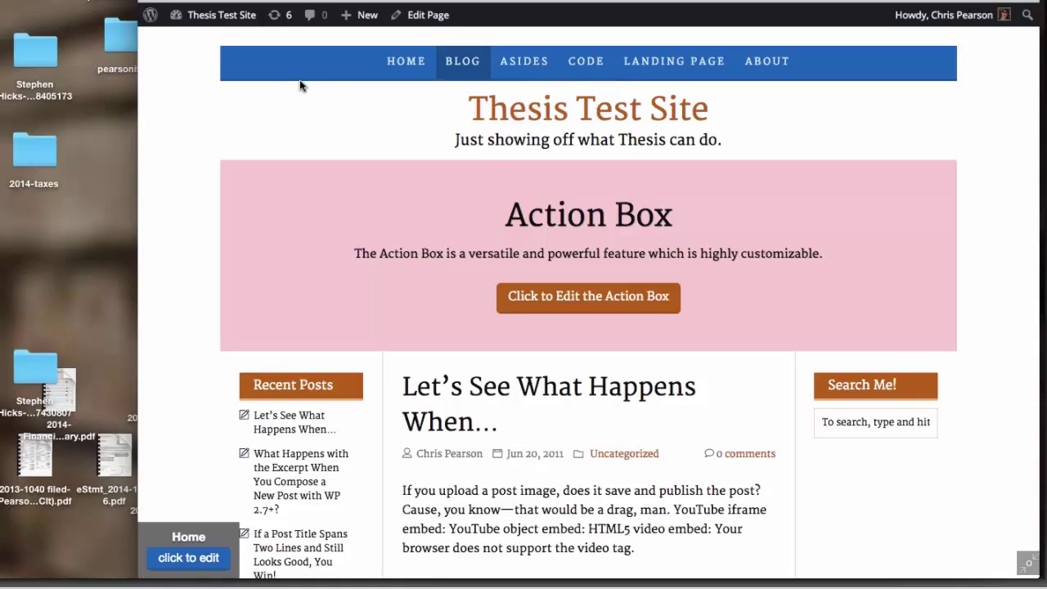
scroll(382, 336, "down", 1)
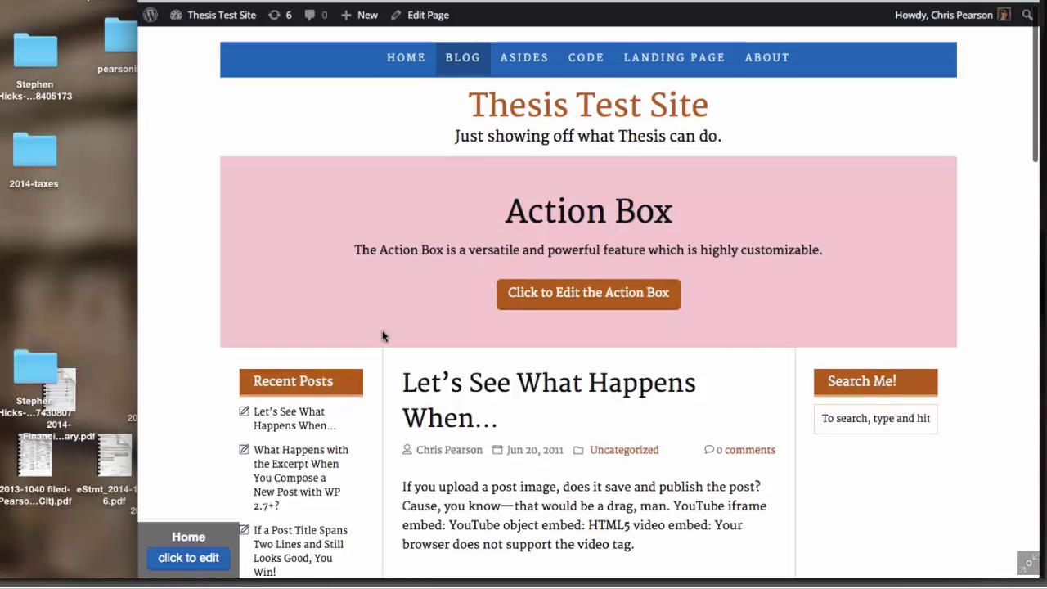
scroll(639, 309, "down", 5)
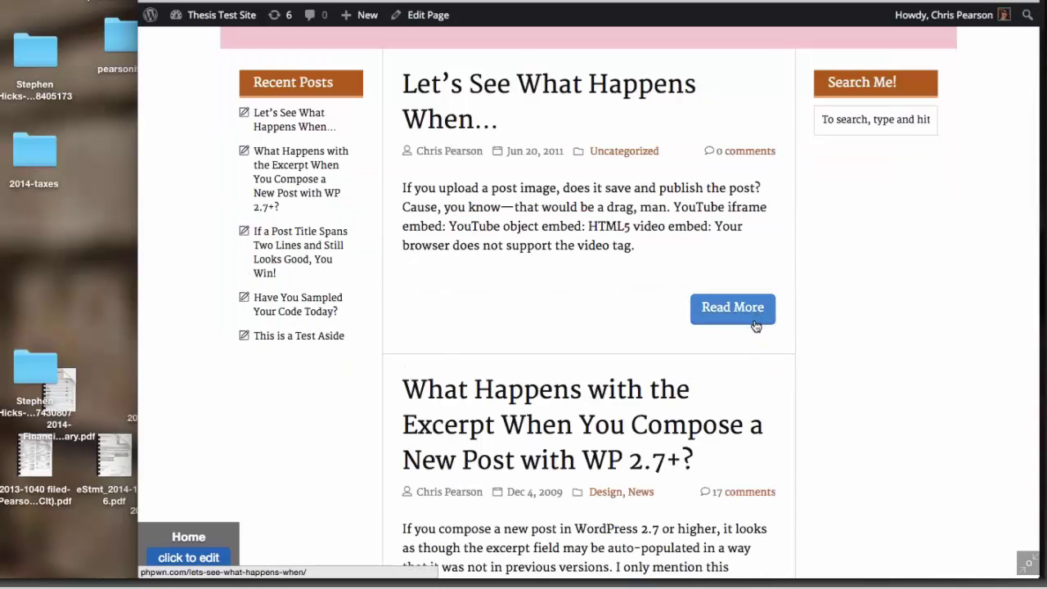
scroll(741, 379, "down", 4)
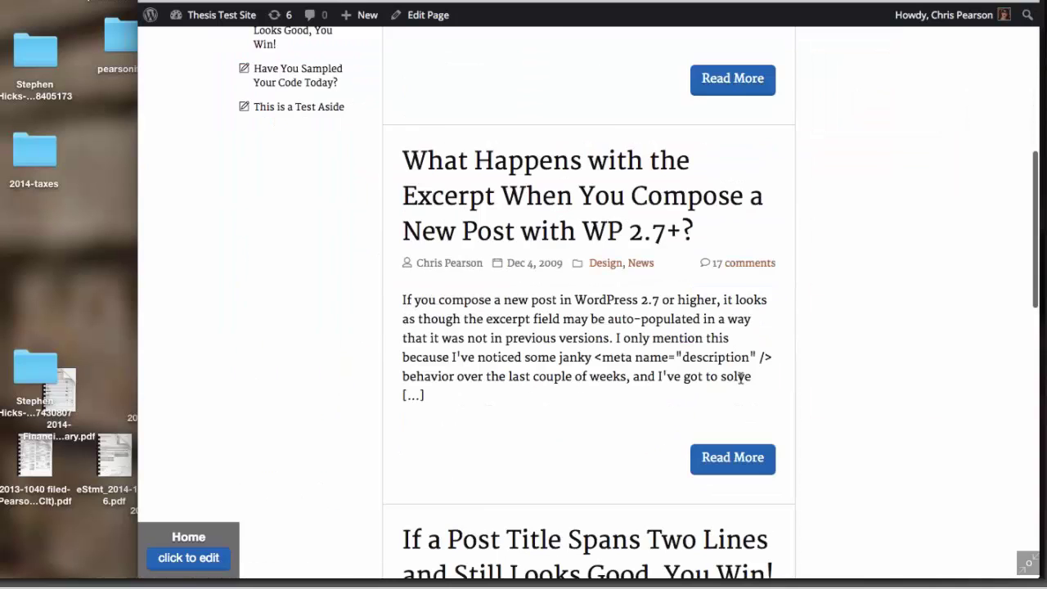
scroll(741, 378, "down", 12)
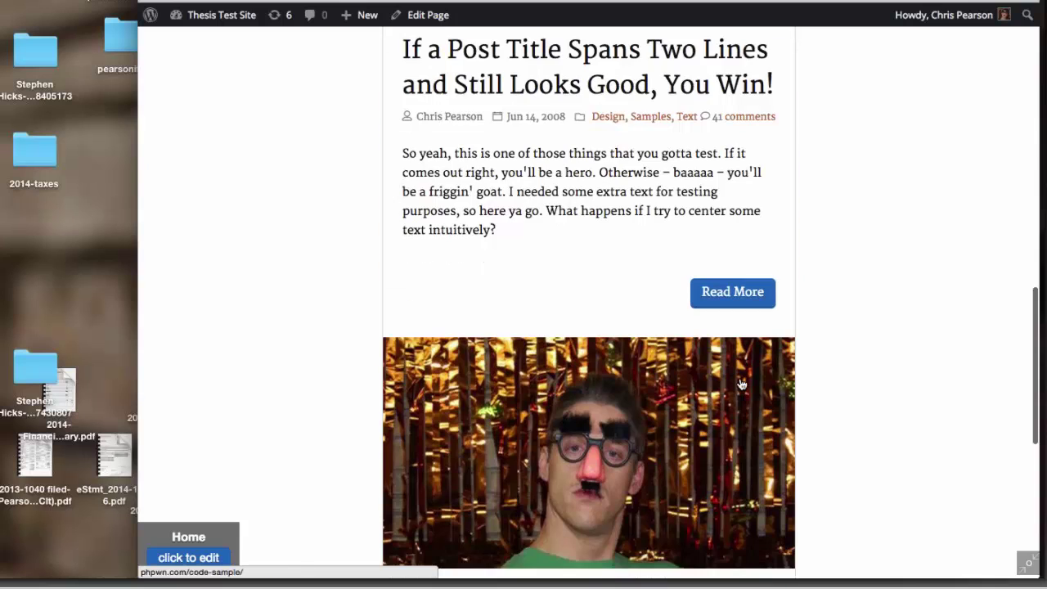
scroll(741, 385, "down", 3)
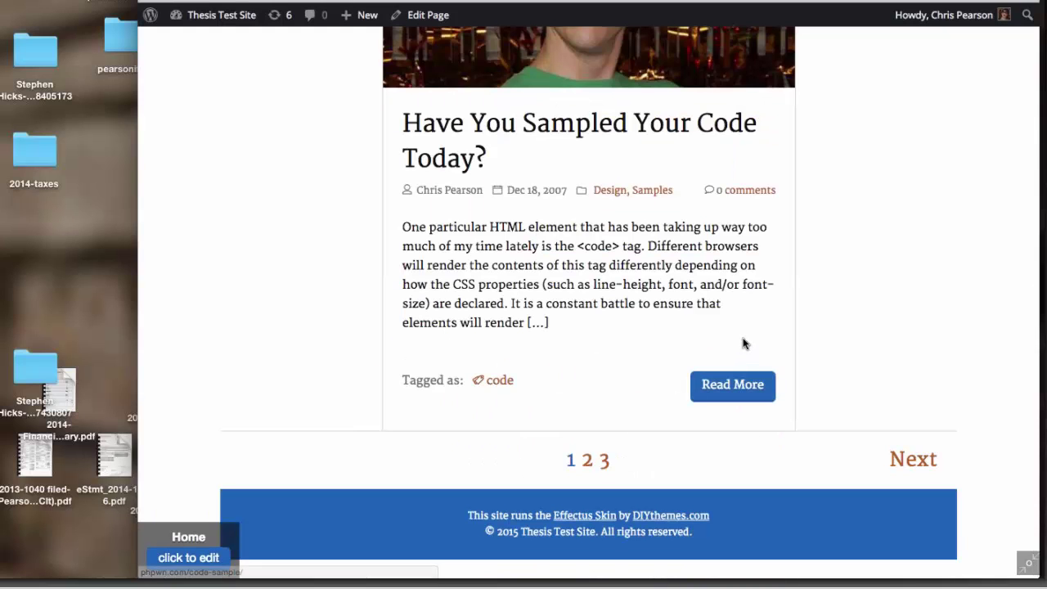
scroll(744, 344, "up", 1)
scroll(744, 343, "up", 12)
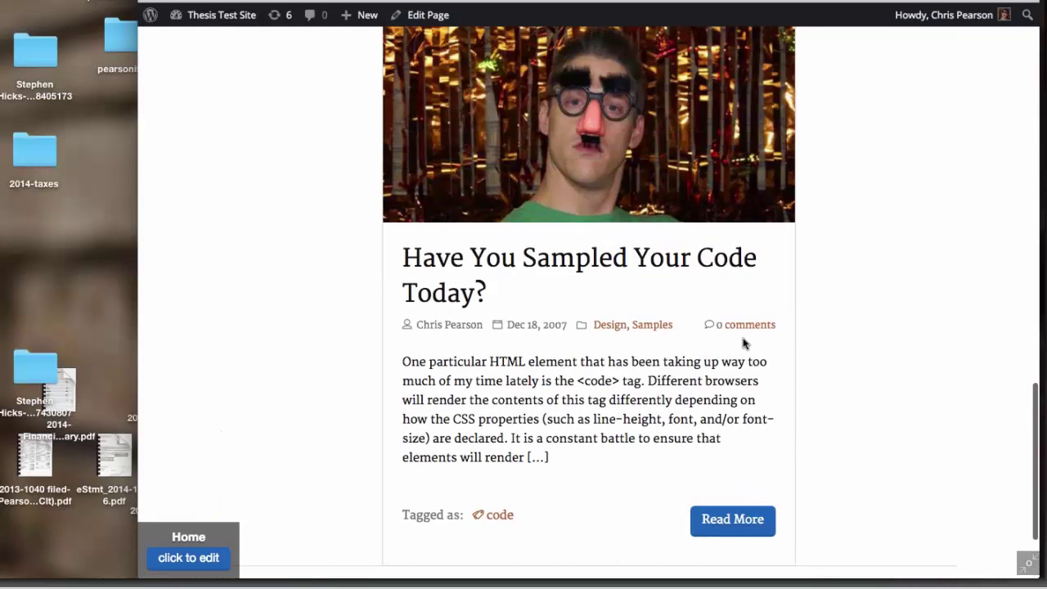
scroll(743, 338, "up", 2)
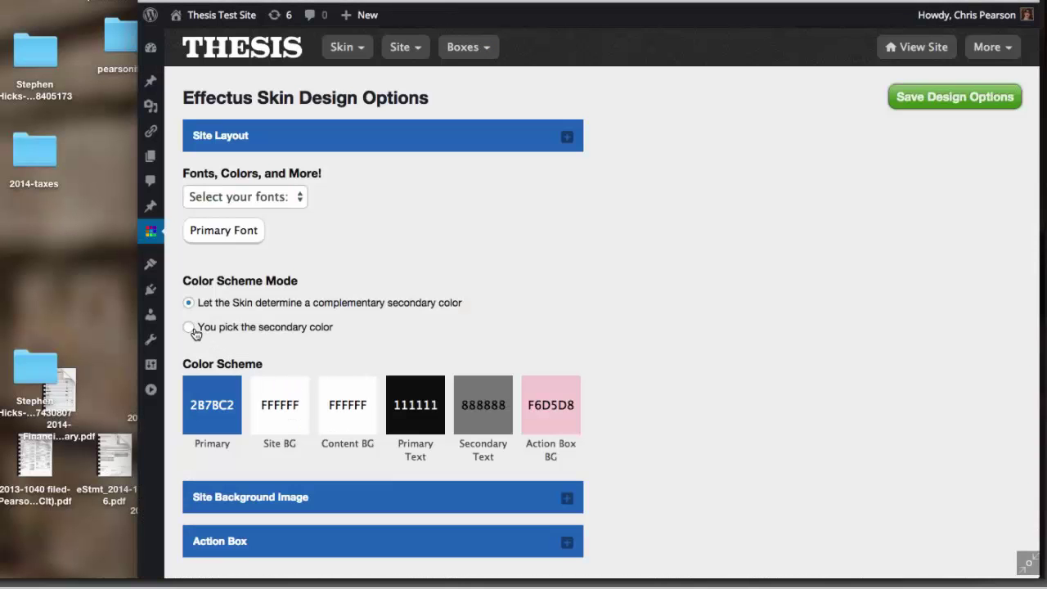
Choose a manual secondary colour of red C2371B, save the design options, and view the site.
left_click(188, 328)
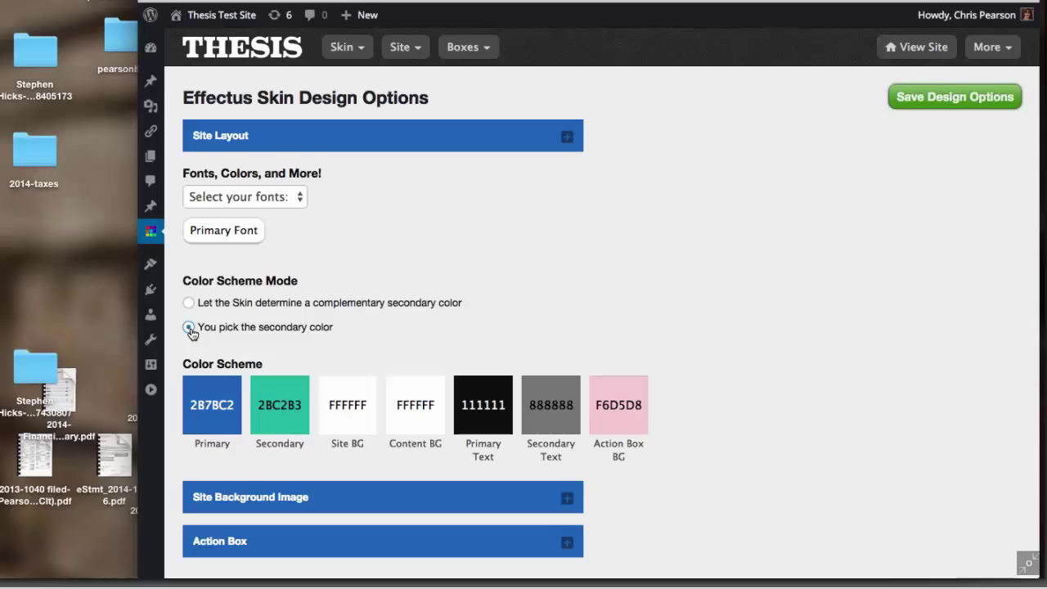
left_click(270, 401)
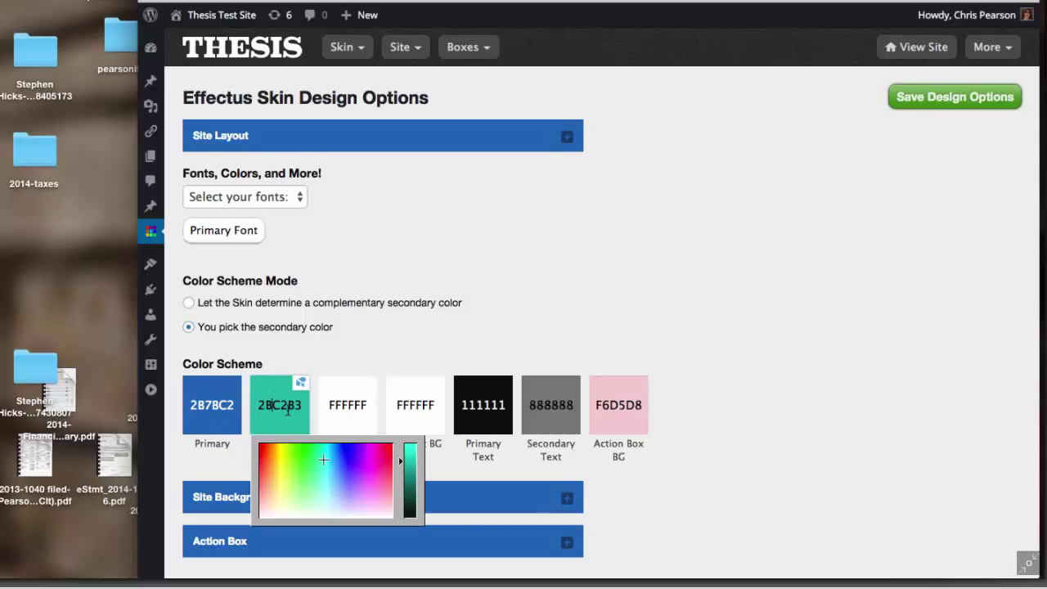
left_click_drag(282, 486, 263, 454)
left_click(609, 287)
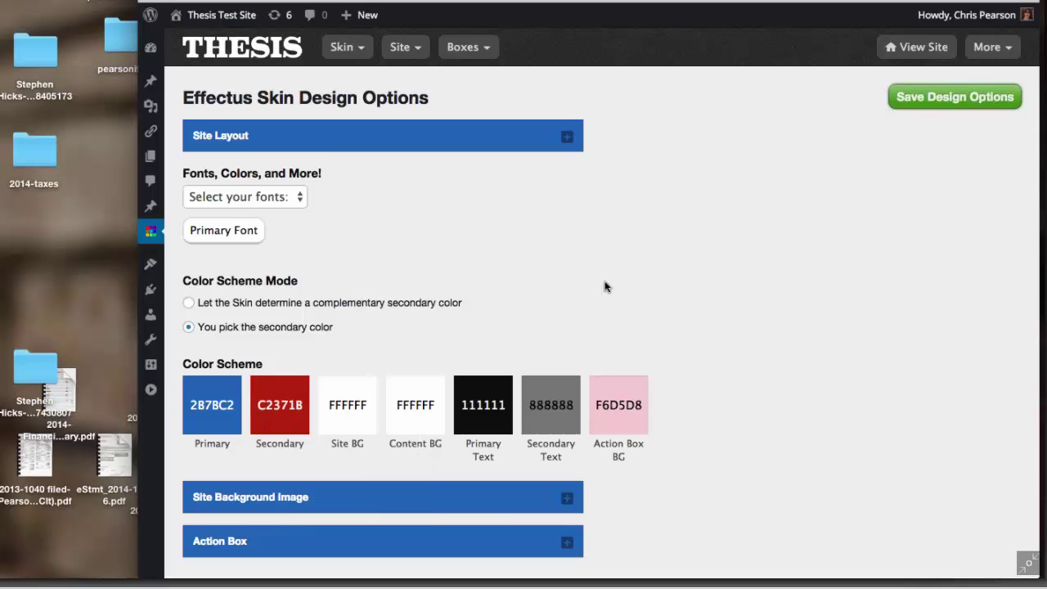
left_click(949, 98)
left_click(916, 46)
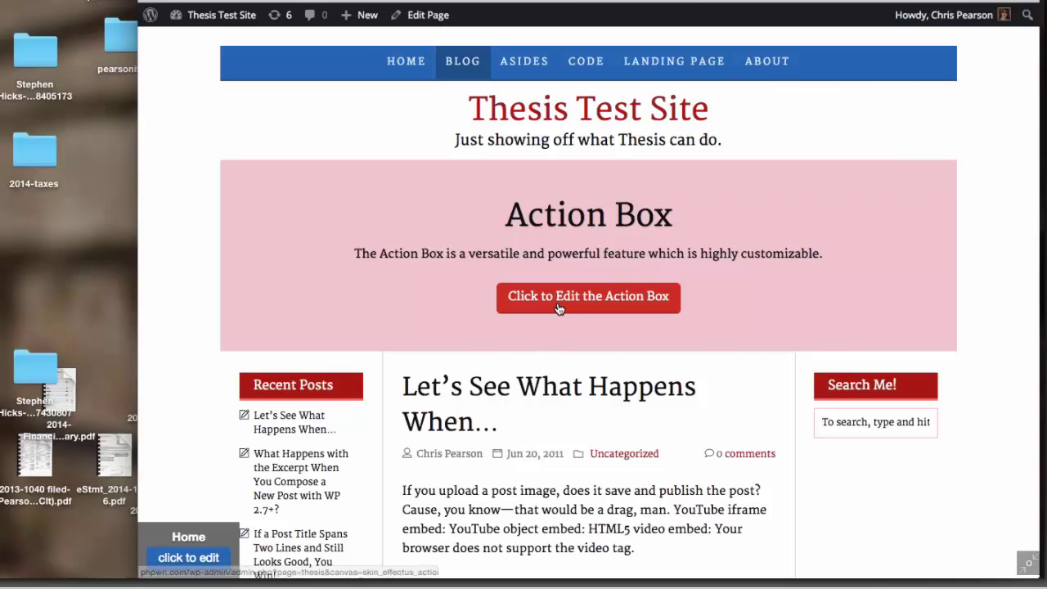
Scroll the front page to check the red accents, then return to the Action Box settings.
scroll(743, 555, "down", 5)
scroll(744, 556, "up", 3)
scroll(744, 556, "up", 3)
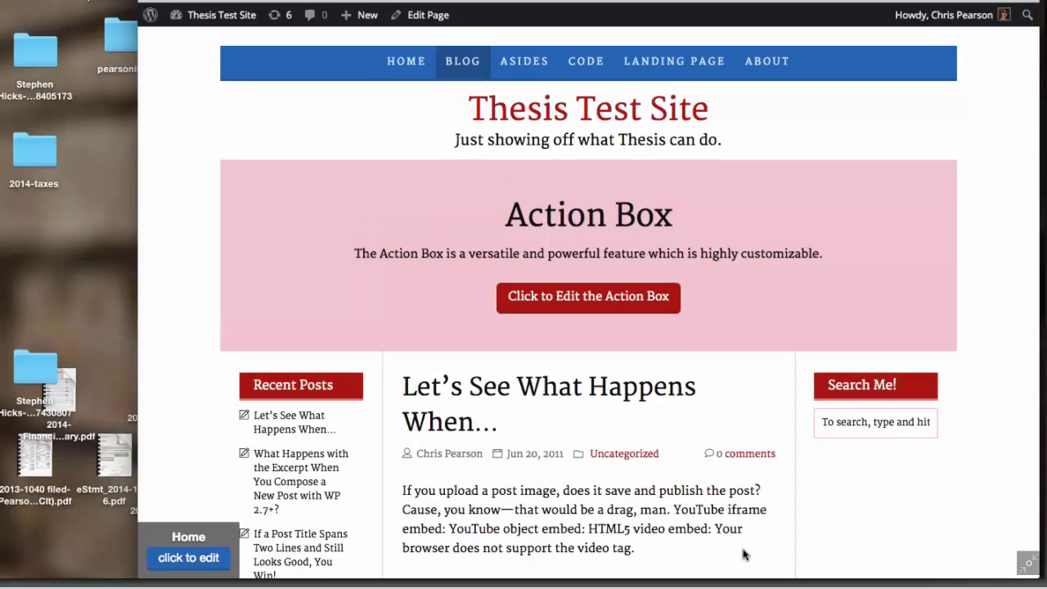
left_click(644, 307)
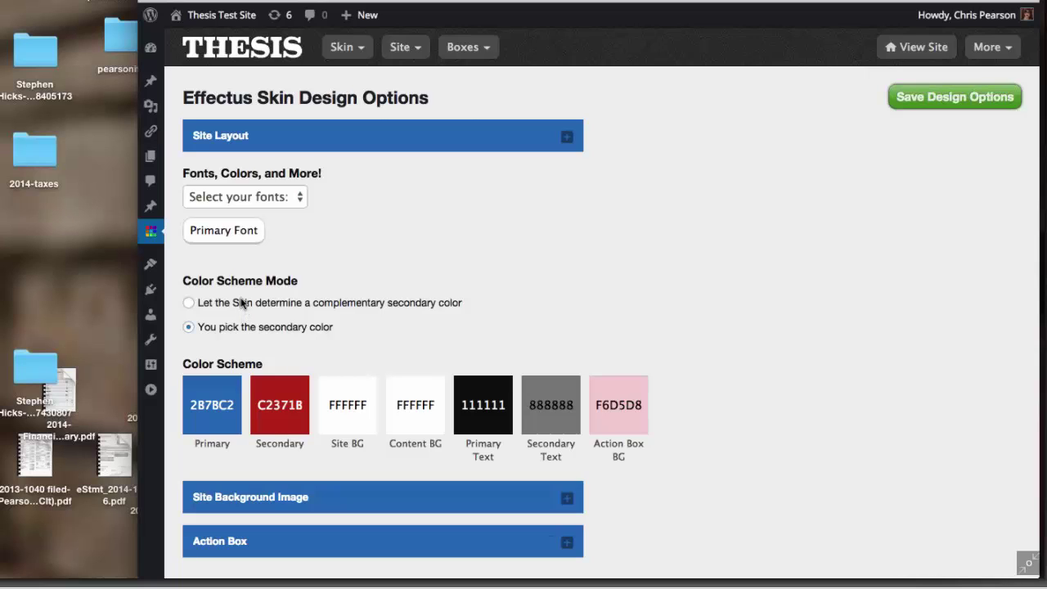
Switch Color Scheme Mode back to letting the Skin determine a complementary secondary colour.
left_click(241, 302)
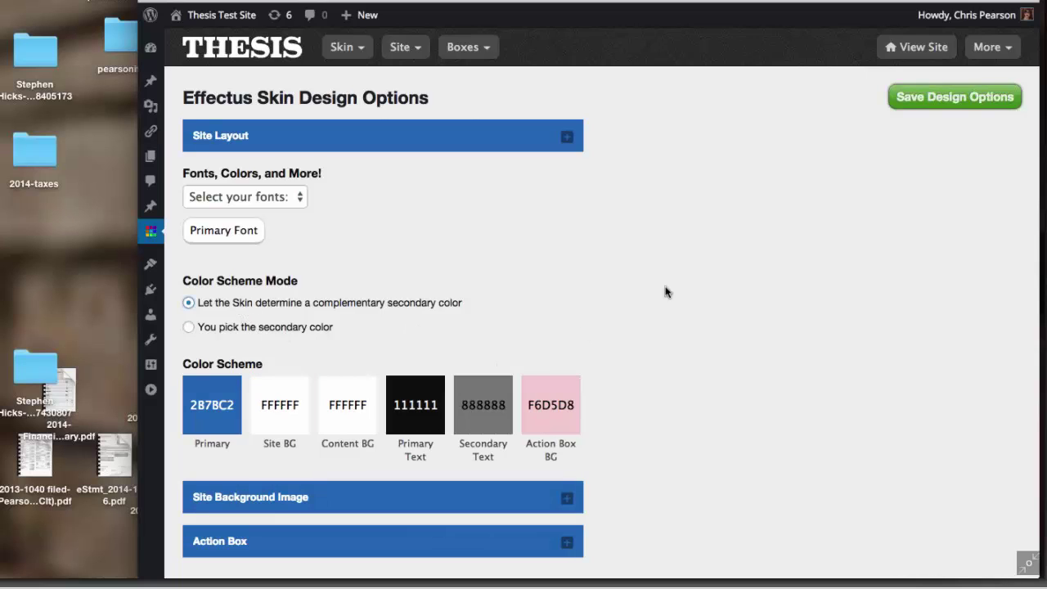
scroll(730, 285, "down", 1)
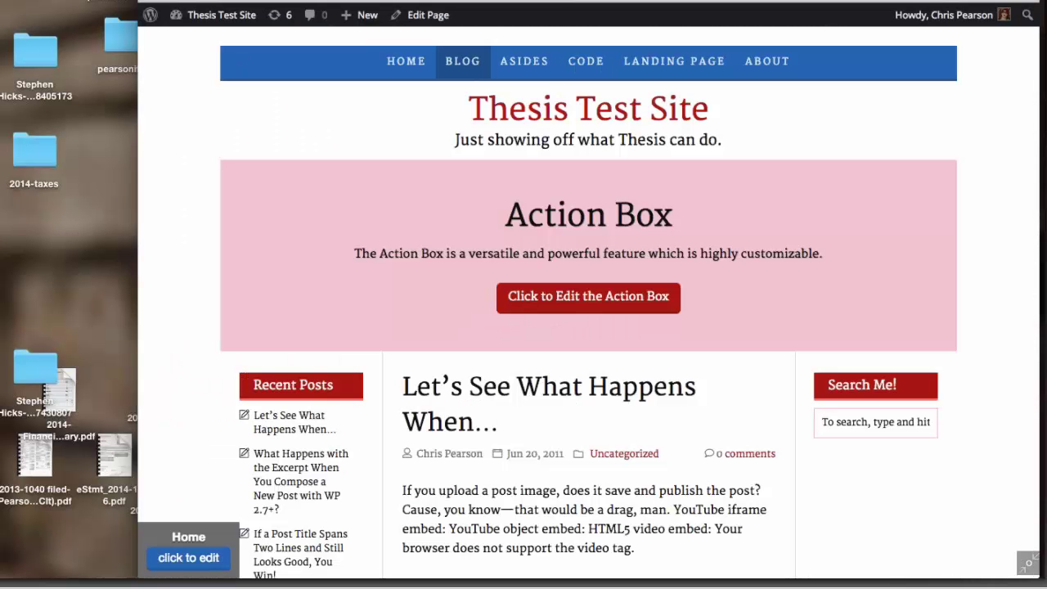
key("ctrl+Tab")
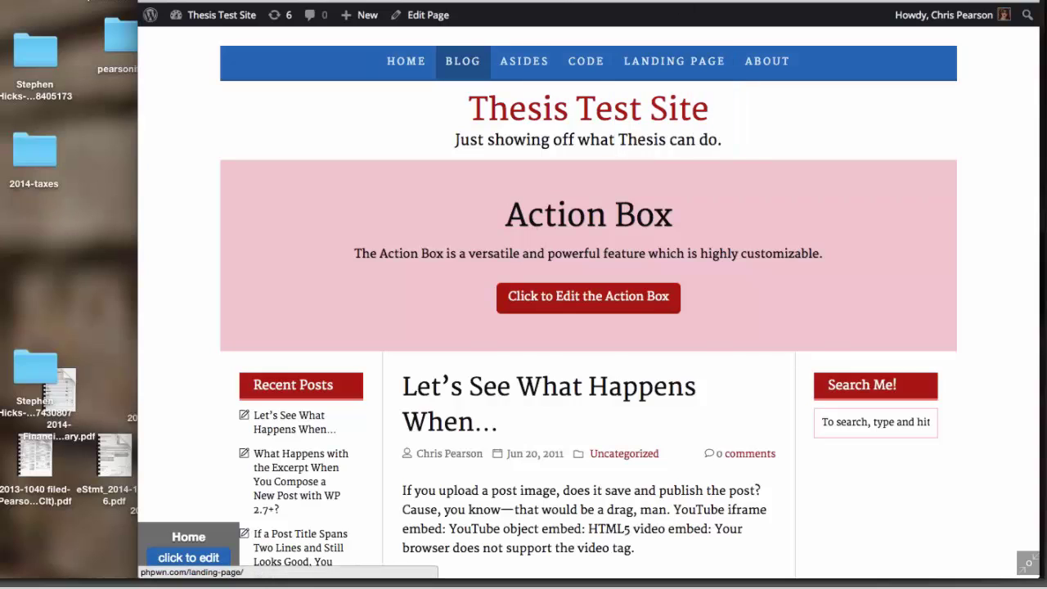
Back in the skin design options, expand the Action Box panel and review its settings.
key("ctrl+Tab")
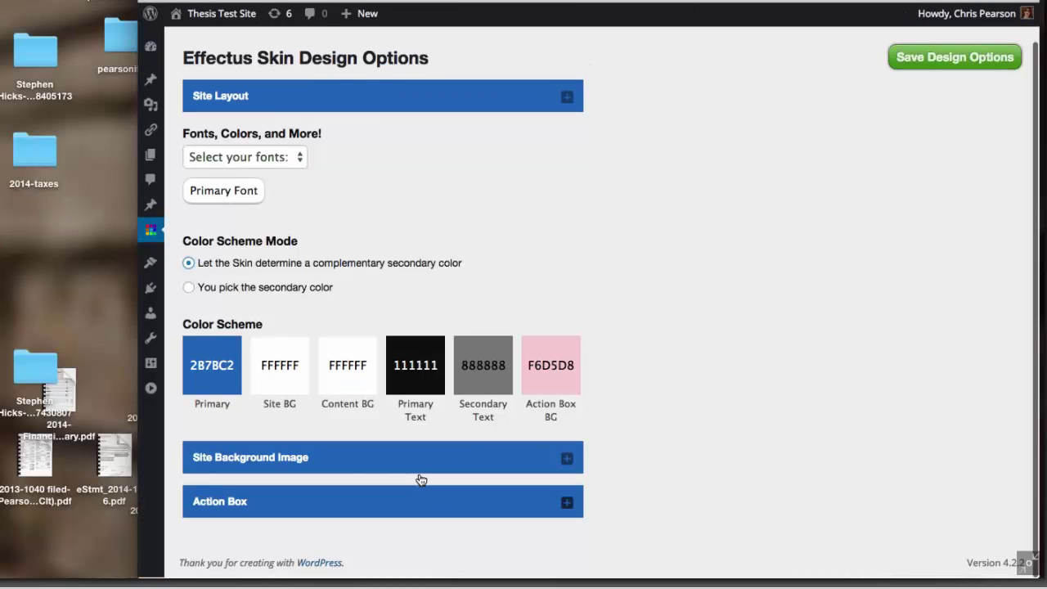
left_click(423, 503)
scroll(573, 495, "down", 5)
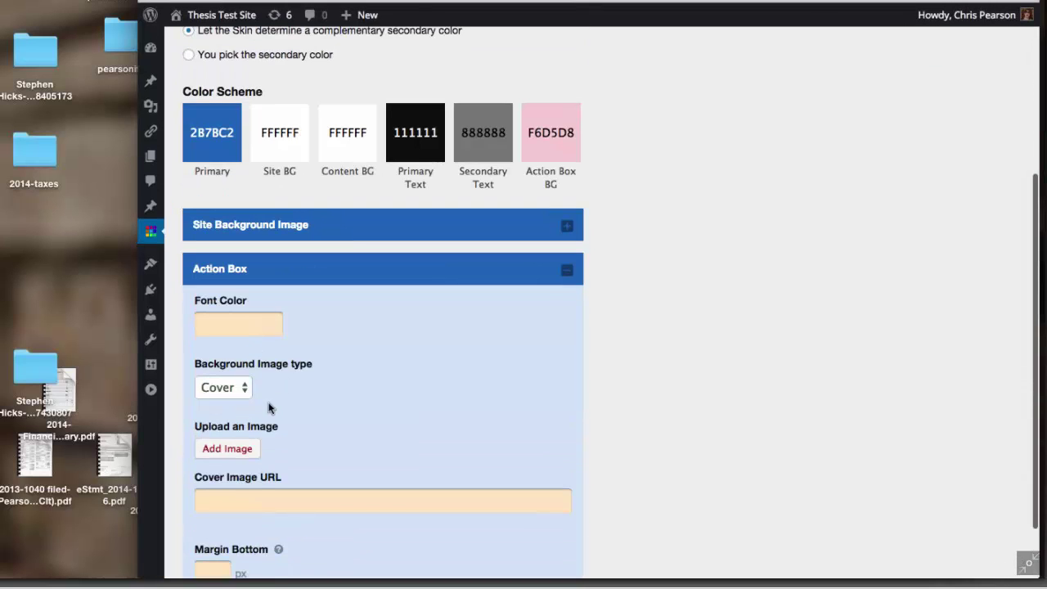
scroll(368, 460, "down", 2)
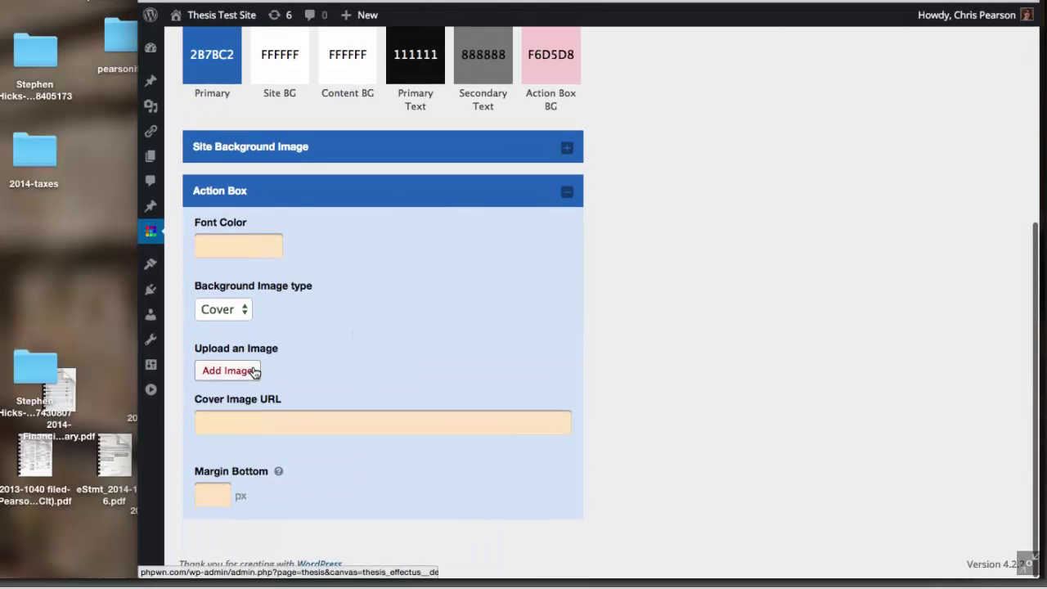
scroll(287, 299, "up", 3)
scroll(488, 444, "down", 2)
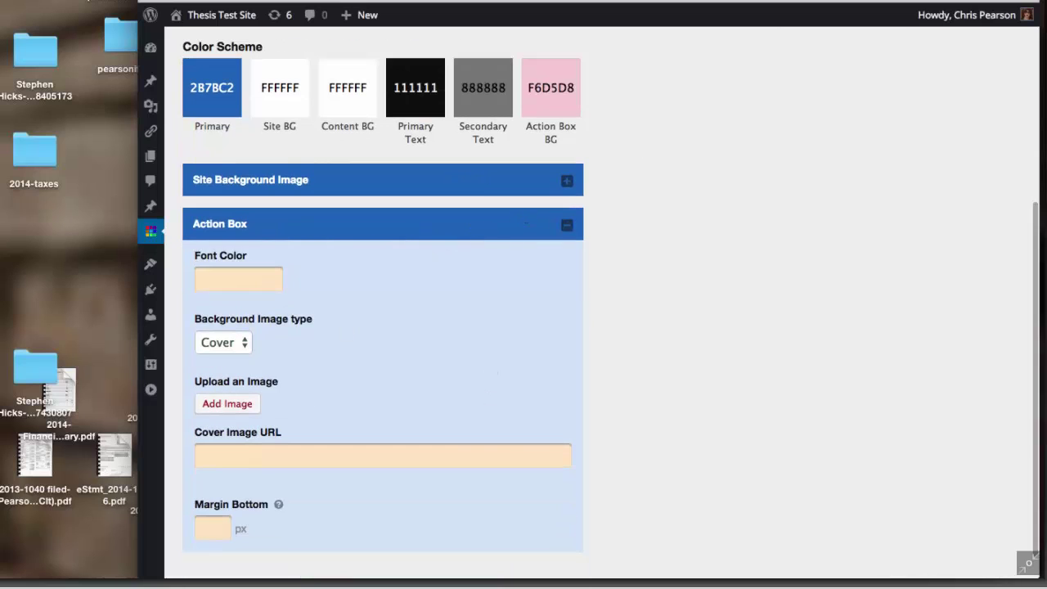
scroll(379, 208, "up", 2)
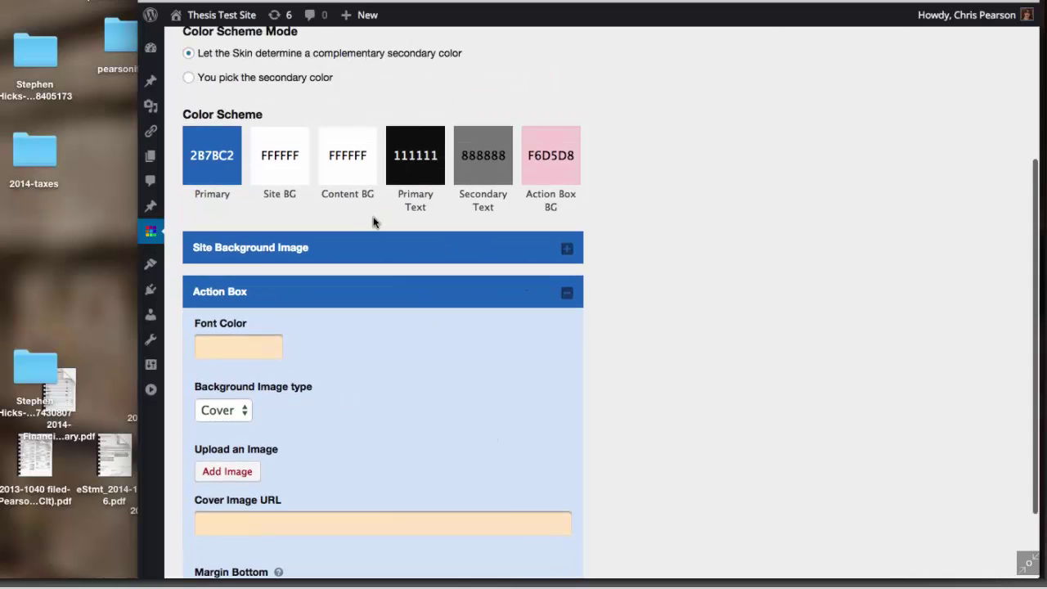
scroll(374, 221, "up", 2)
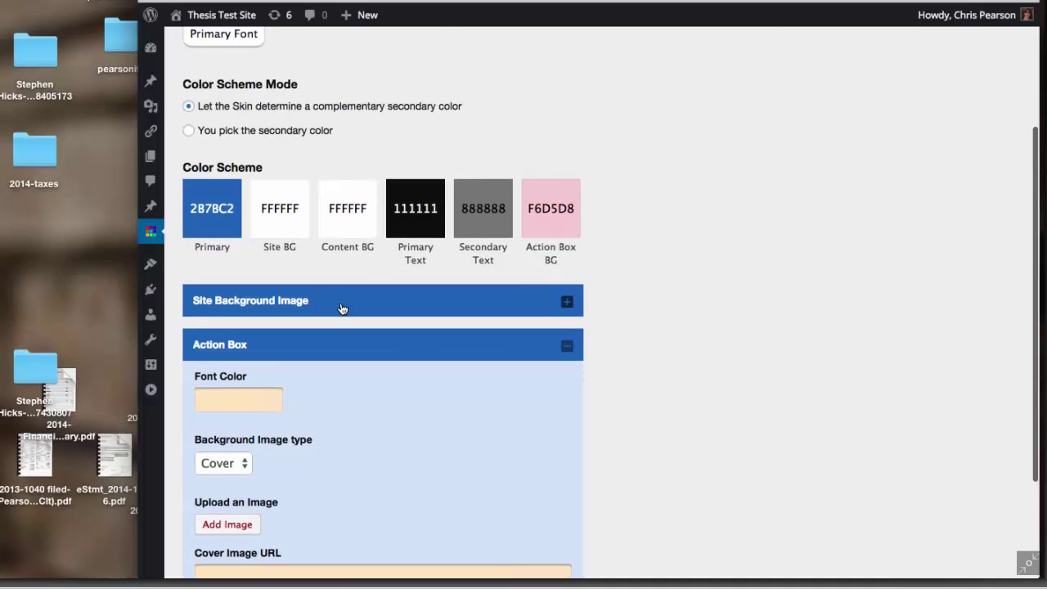
Keep the Action Box background image type at Cover and expand Site Background Image.
left_click(246, 466)
left_click(335, 464)
left_click(298, 308)
Scroll the front page from the pink Action Box down to the footer and back up.
scroll(377, 379, "down", 1)
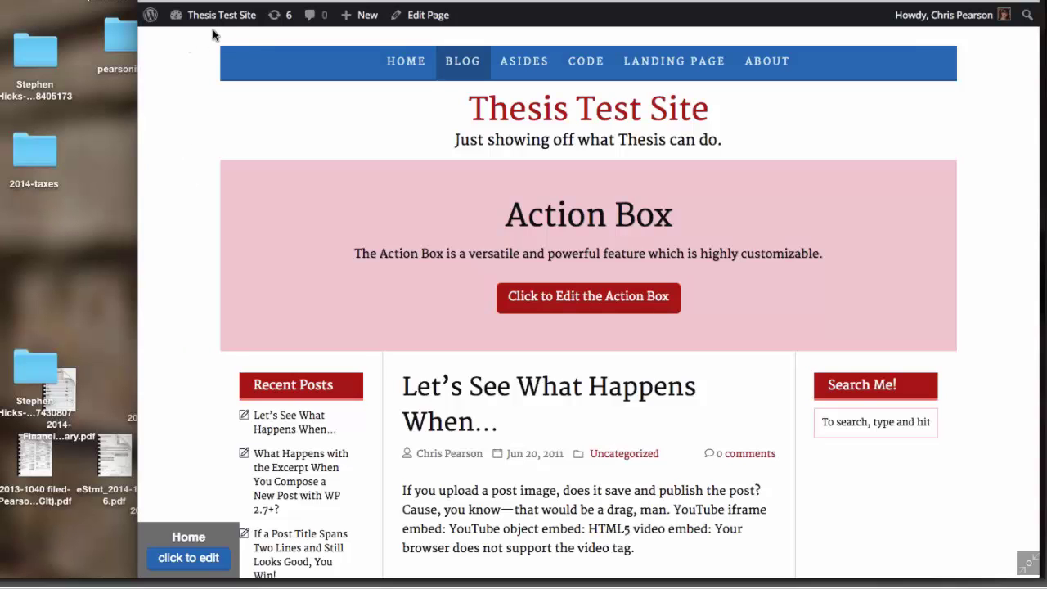
scroll(204, 332, "down", 1)
scroll(205, 333, "down", 10)
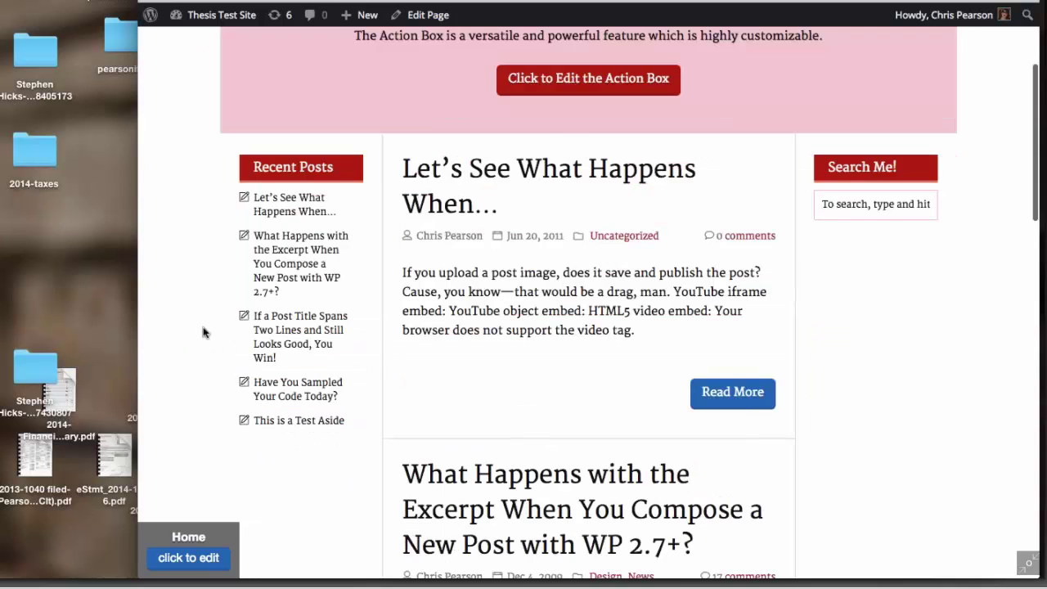
scroll(376, 498, "down", 5)
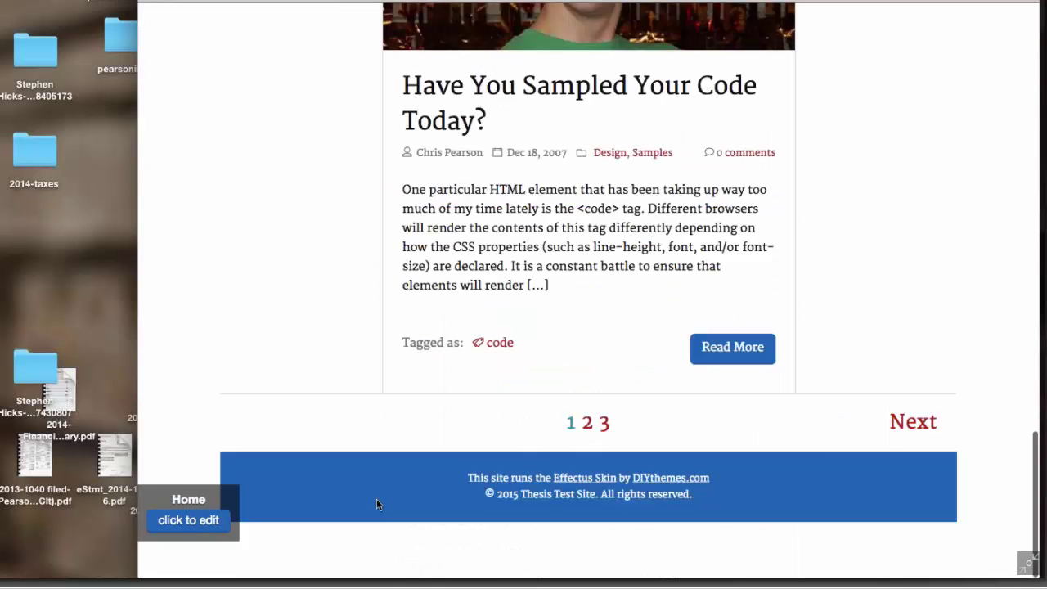
scroll(985, 321, "up", 10)
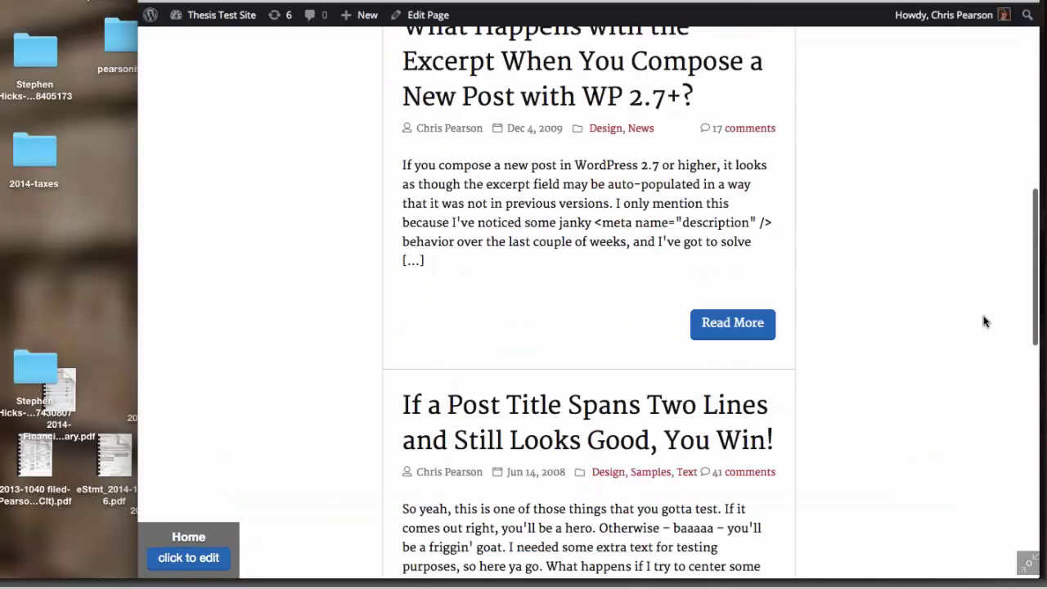
scroll(985, 322, "up", 10)
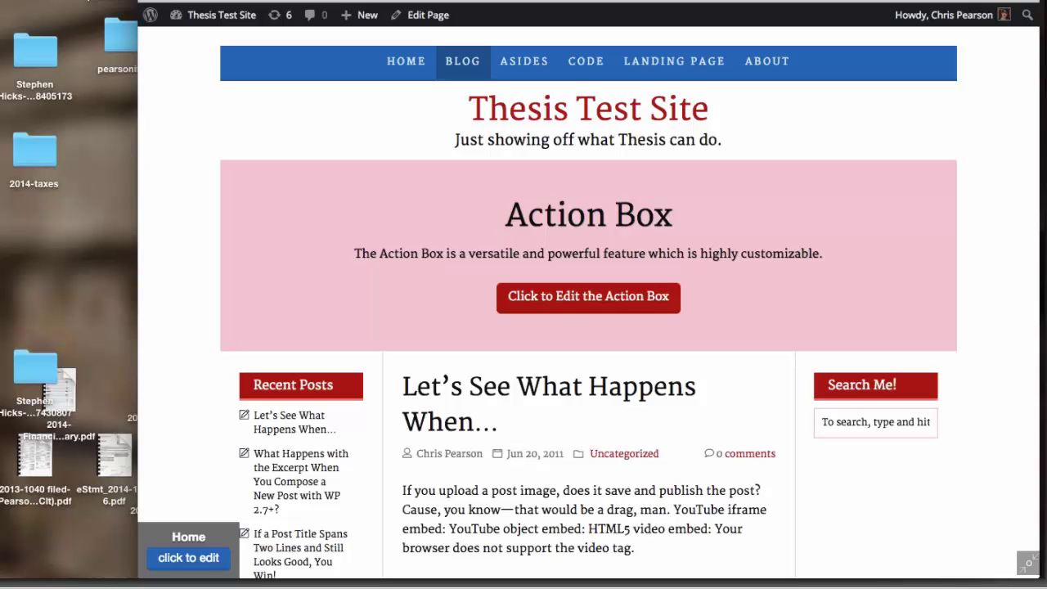
Darken the Site BG colour to grey 8C8C8C in the colour picker.
key("ctrl+Tab")
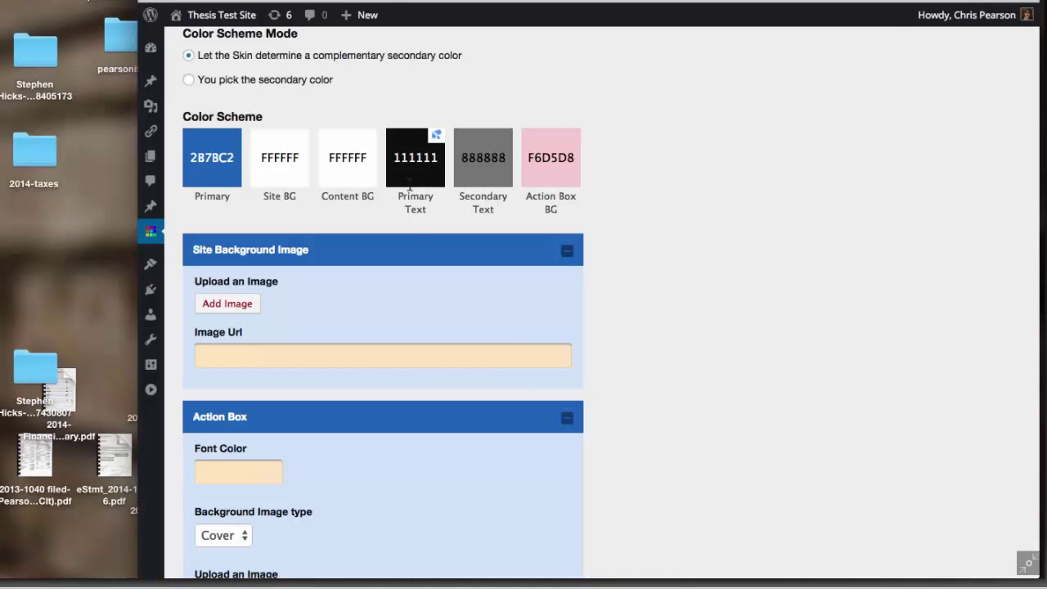
left_click(257, 158)
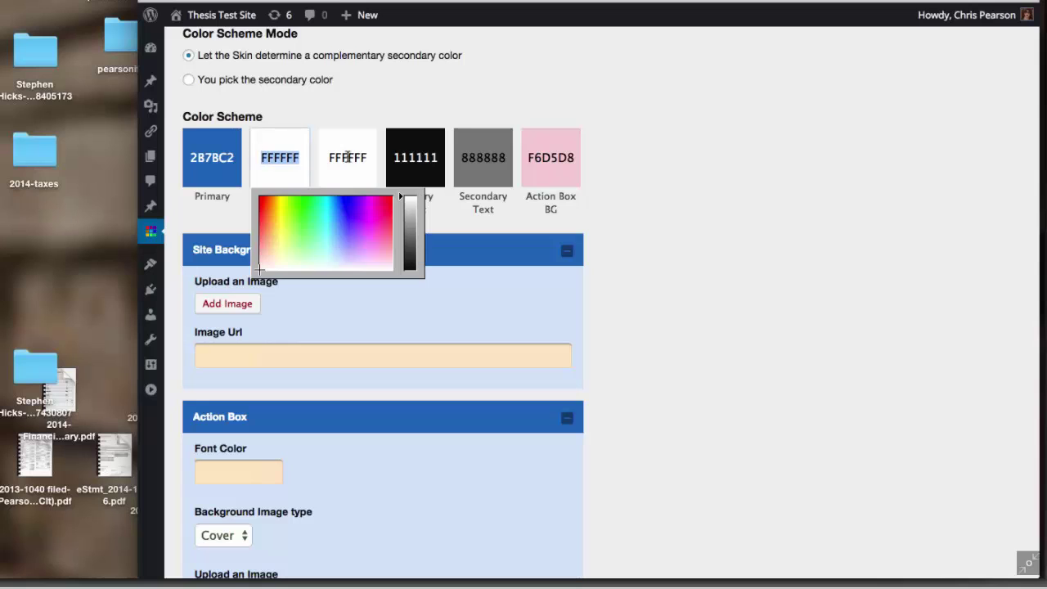
left_click_drag(409, 226, 411, 234)
left_click(789, 320)
Save the Effectus design options and scroll through the site to preview the grey background.
scroll(789, 320, "up", 5)
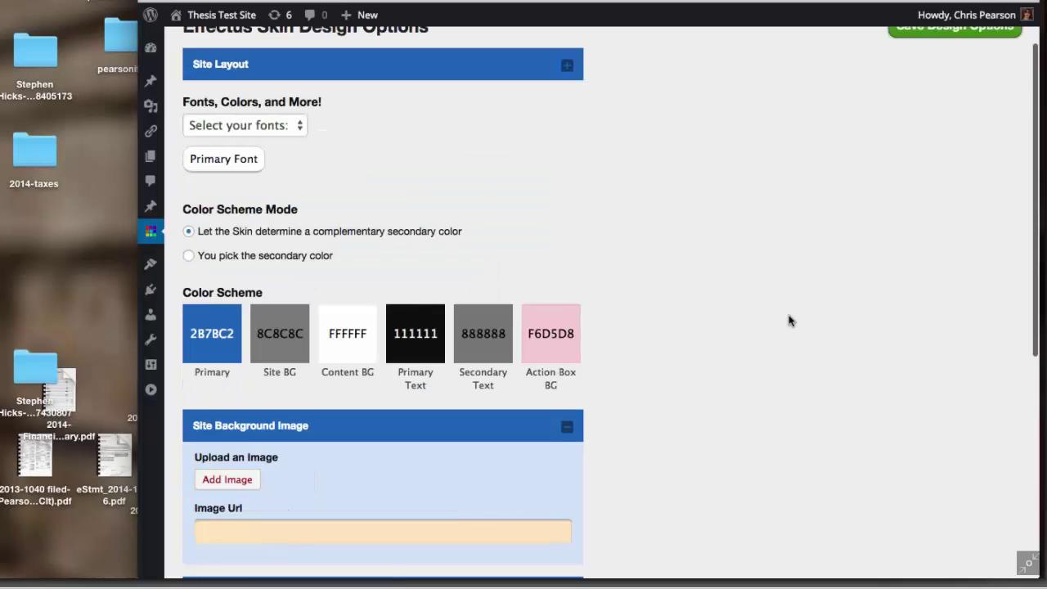
left_click(955, 97)
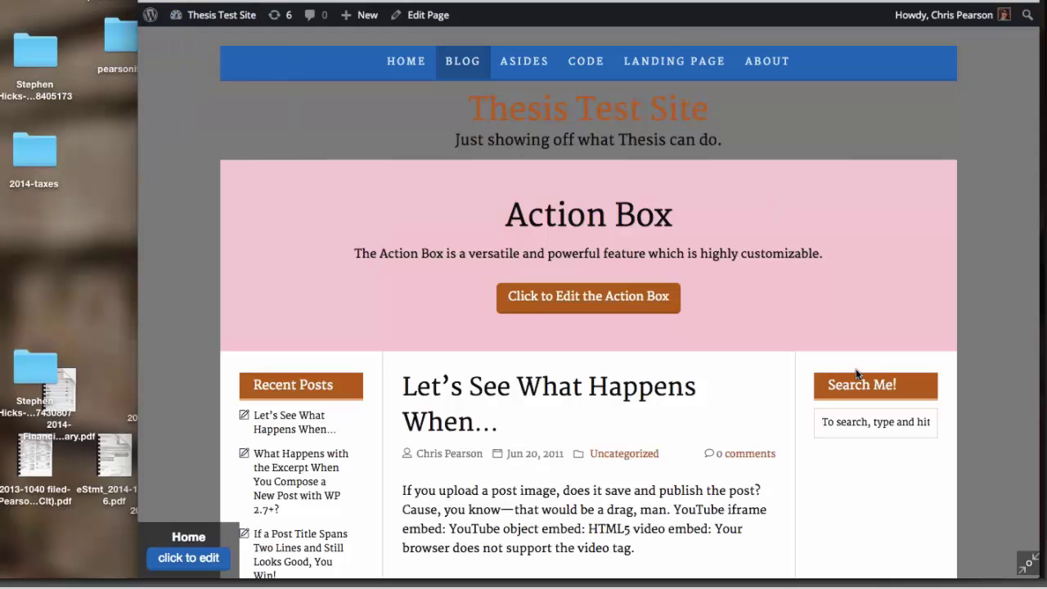
scroll(857, 374, "down", 5)
scroll(856, 374, "up", 5)
scroll(869, 397, "down", 9)
scroll(938, 401, "down", 20)
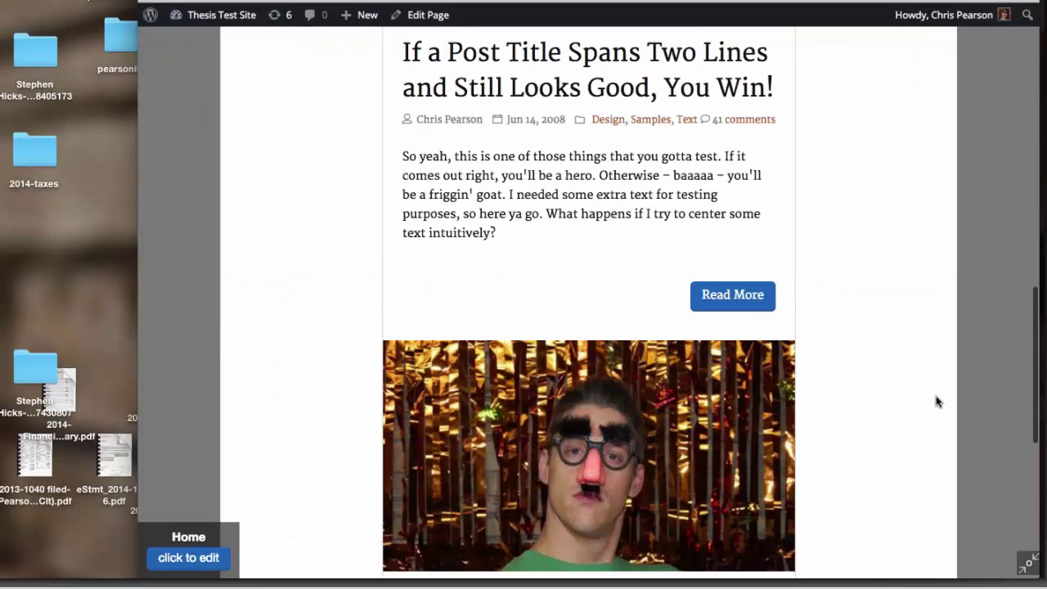
scroll(189, 355, "up", 20)
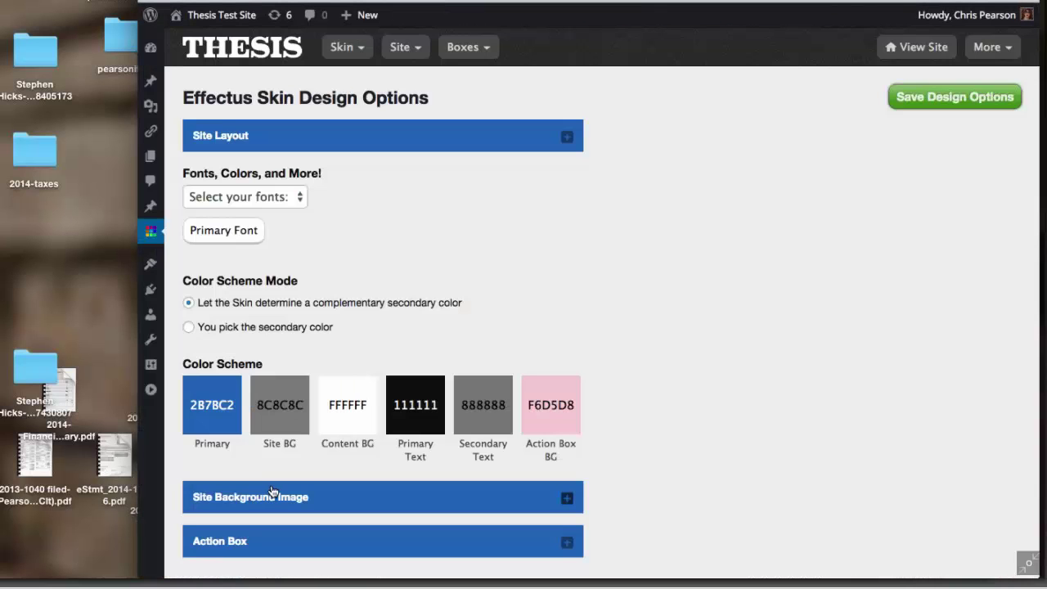
Set dust.png from the media library as the Site Background Image.
left_click(273, 491)
scroll(306, 485, "down", 3)
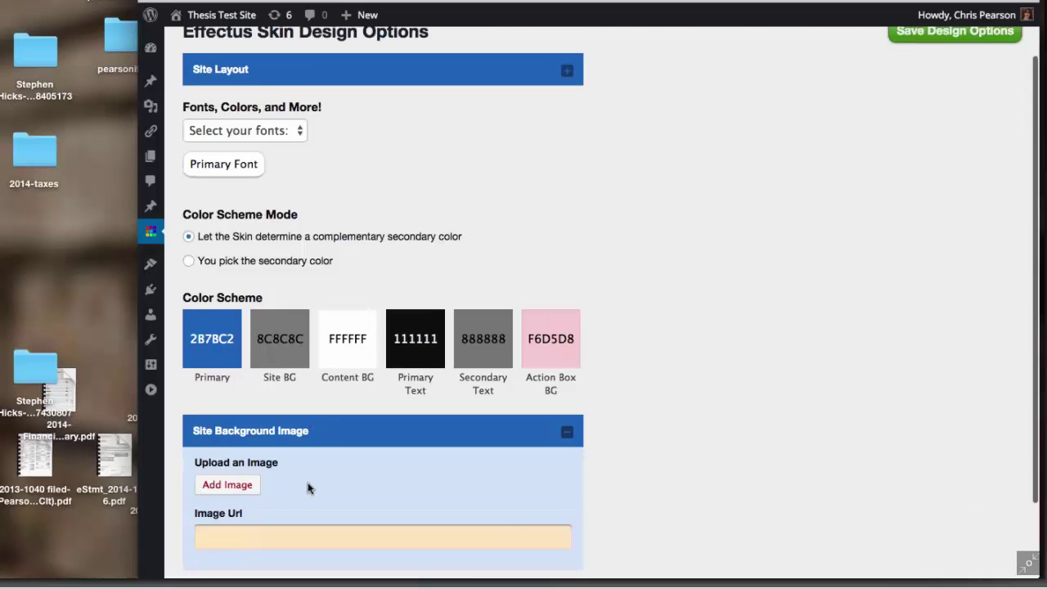
left_click(226, 391)
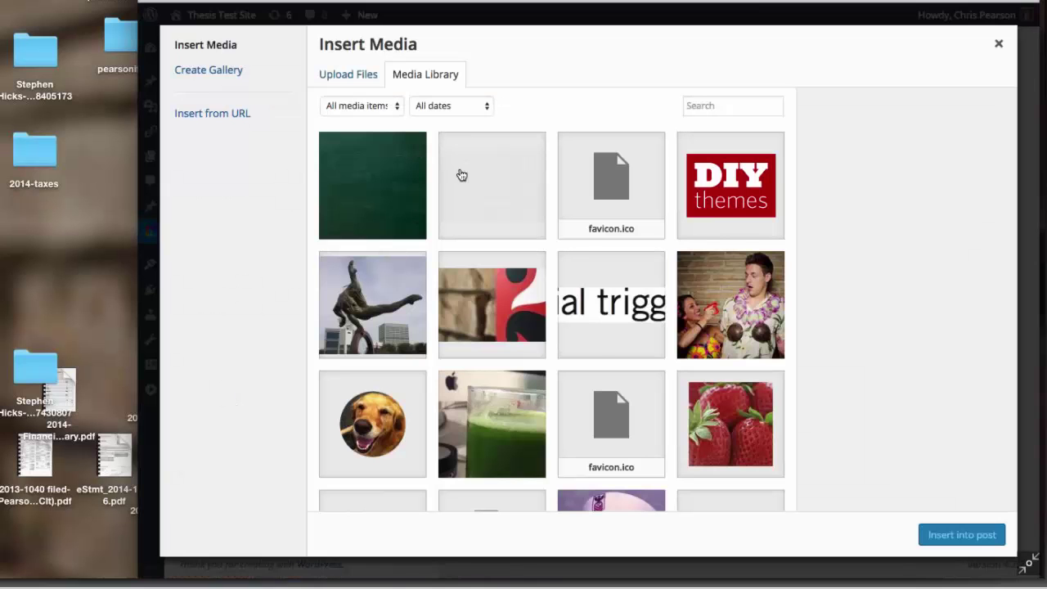
scroll(603, 370, "down", 3)
scroll(603, 371, "up", 2)
left_click(507, 155)
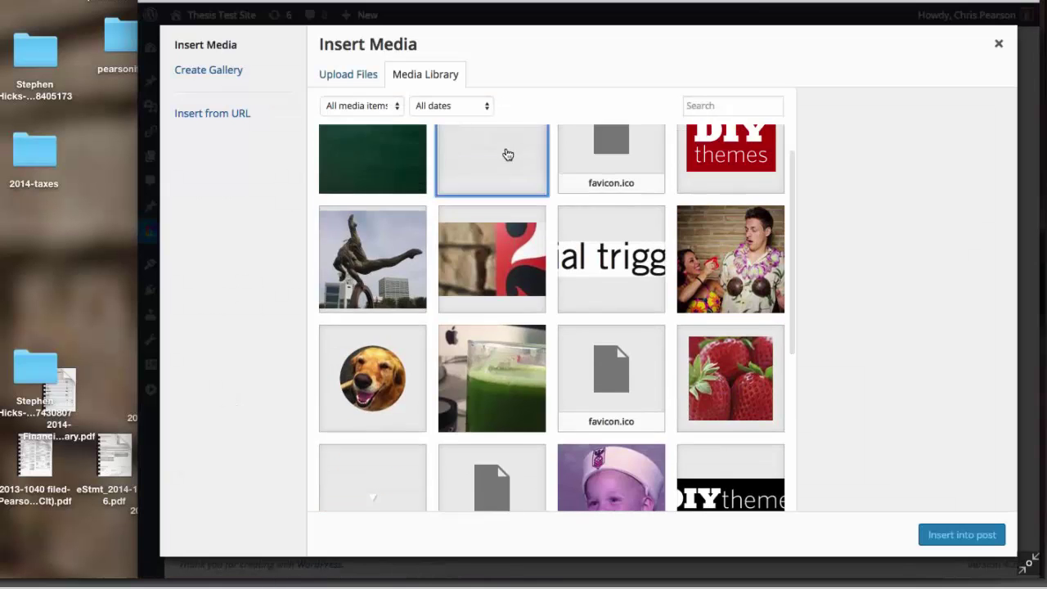
left_click(962, 534)
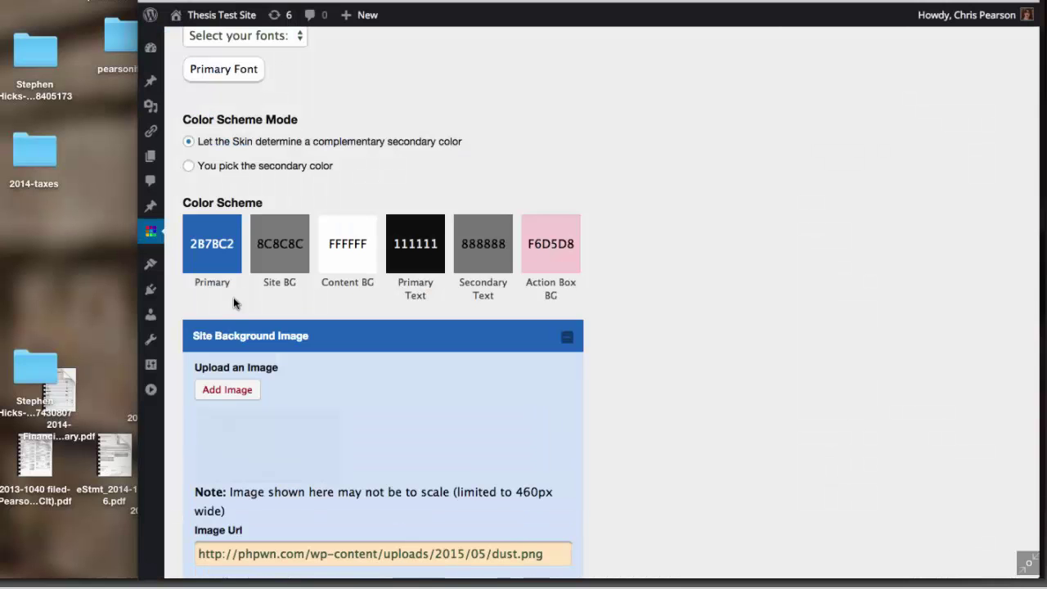
Change the Site BG colour to beige DBD9CC and save the design options.
left_click(278, 246)
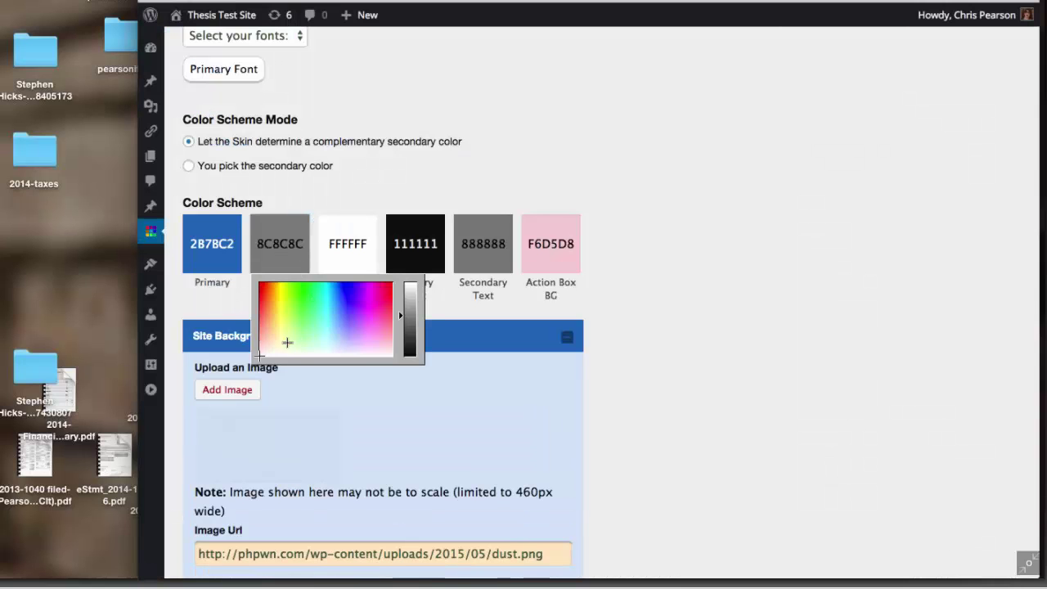
left_click_drag(275, 347, 278, 351)
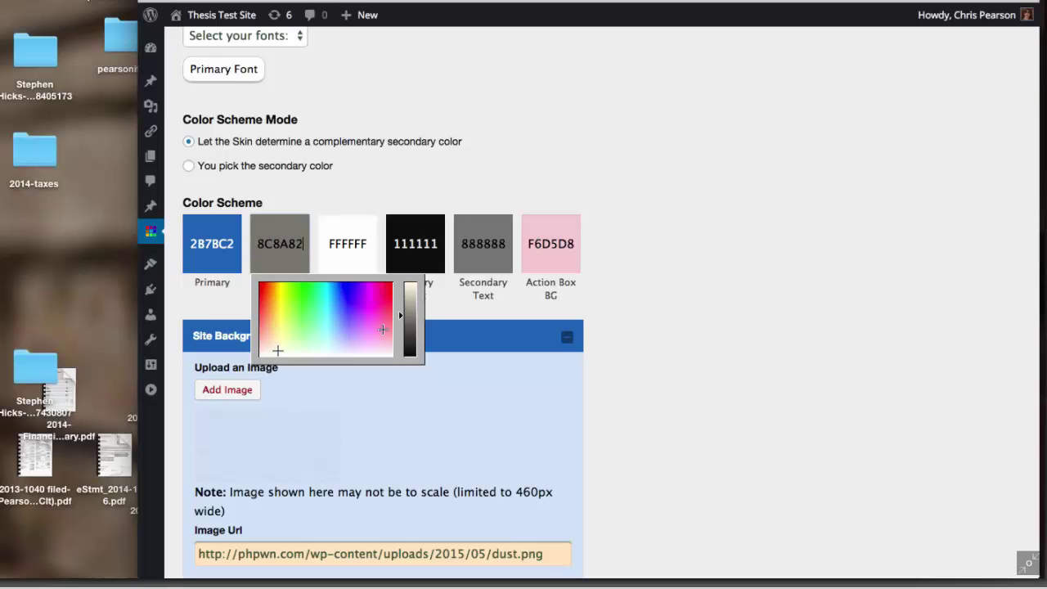
left_click(414, 298)
left_click(733, 322)
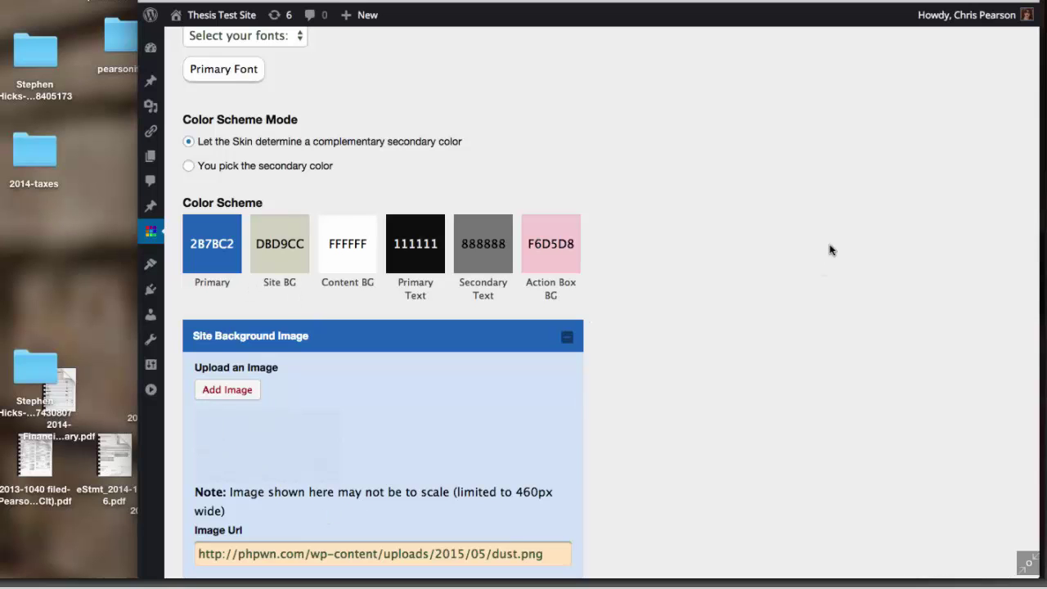
scroll(830, 249, "up", 5)
left_click(896, 98)
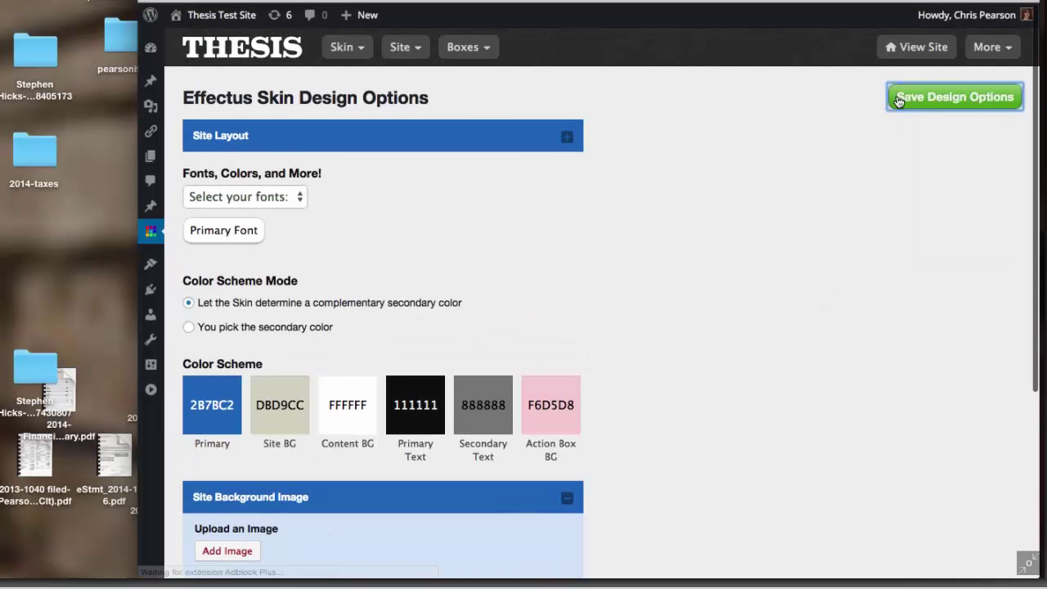
View the front-end site and scroll through it to check the tan textured backdrop.
left_click(914, 46)
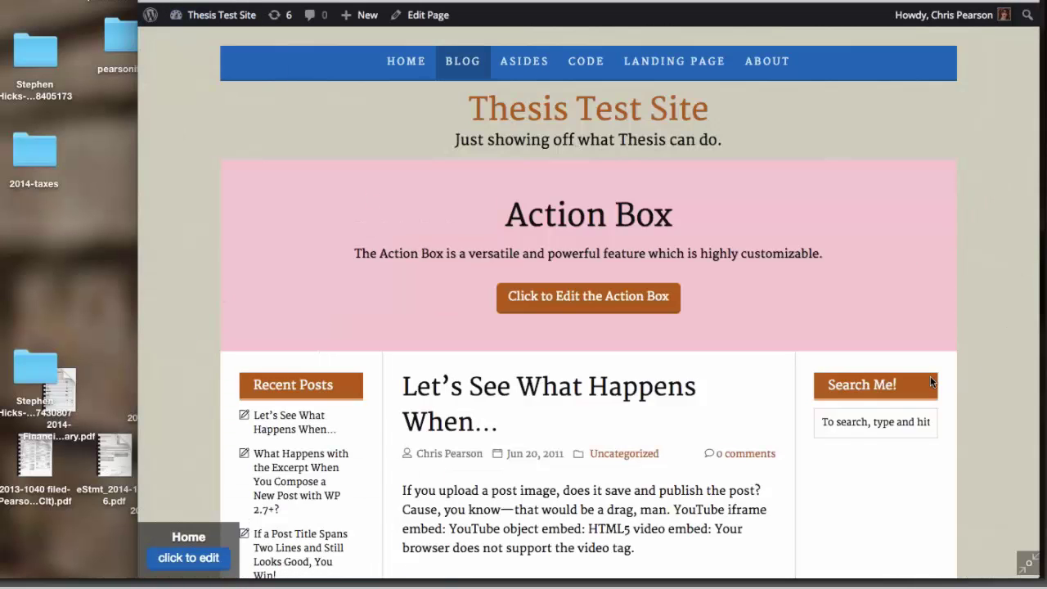
scroll(190, 401, "down", 1)
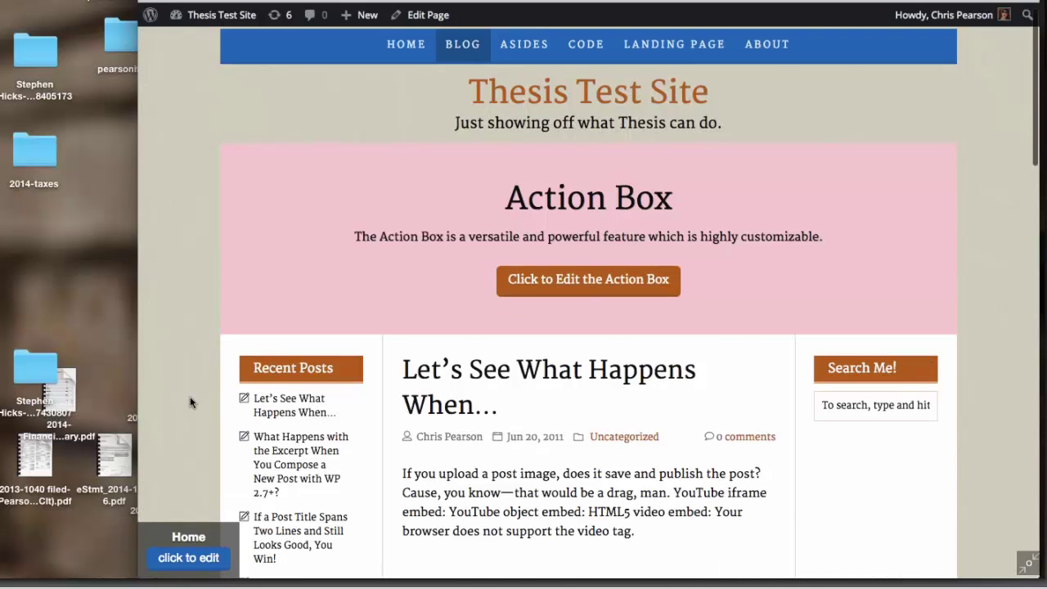
scroll(189, 401, "down", 15)
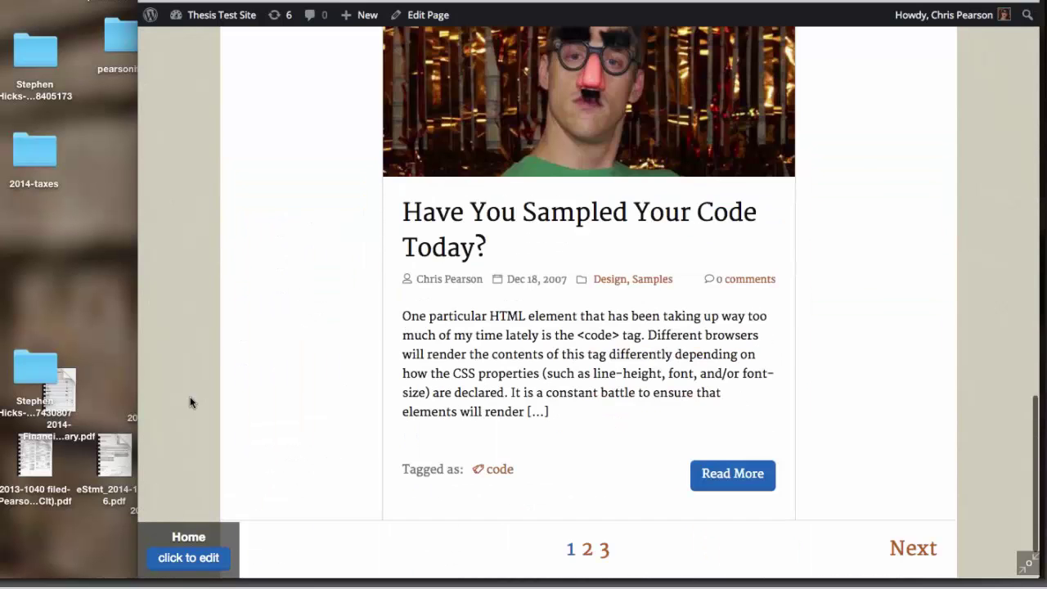
scroll(184, 398, "up", 20)
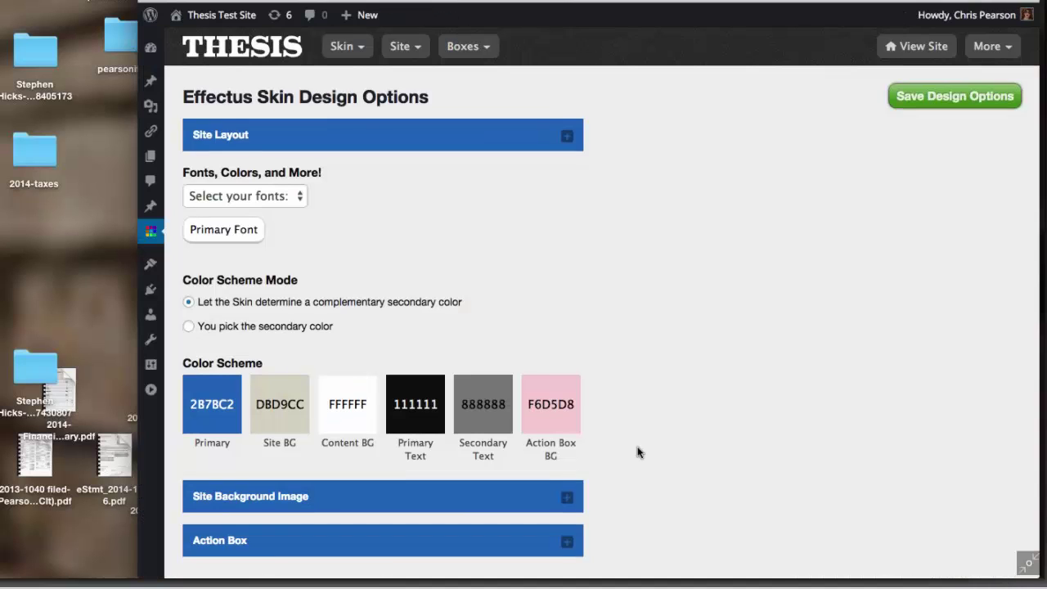
Set the Action Box font colour to white FFF.
scroll(639, 451, "down", 1)
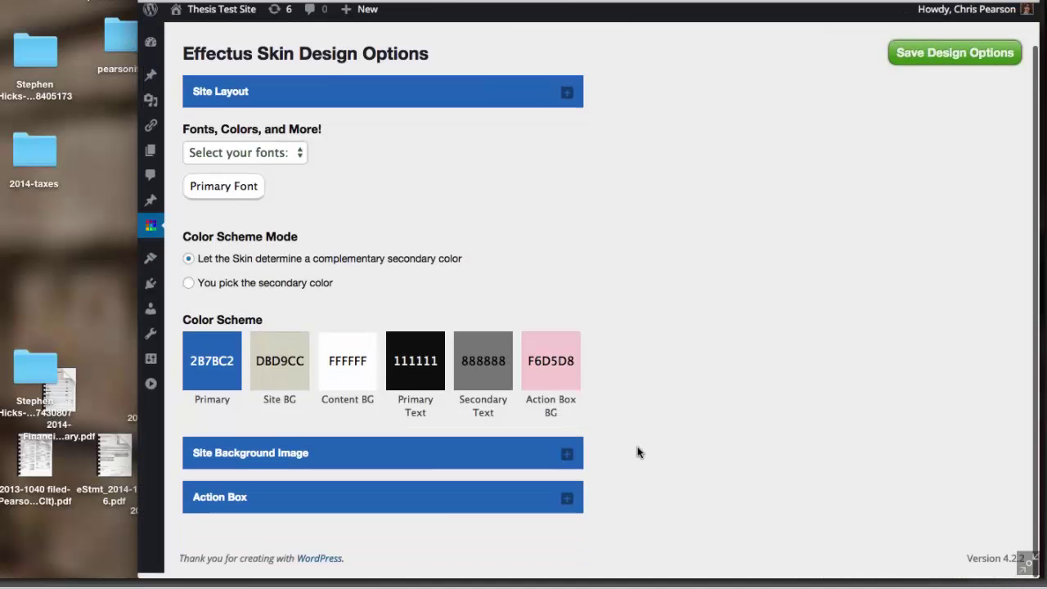
left_click(441, 512)
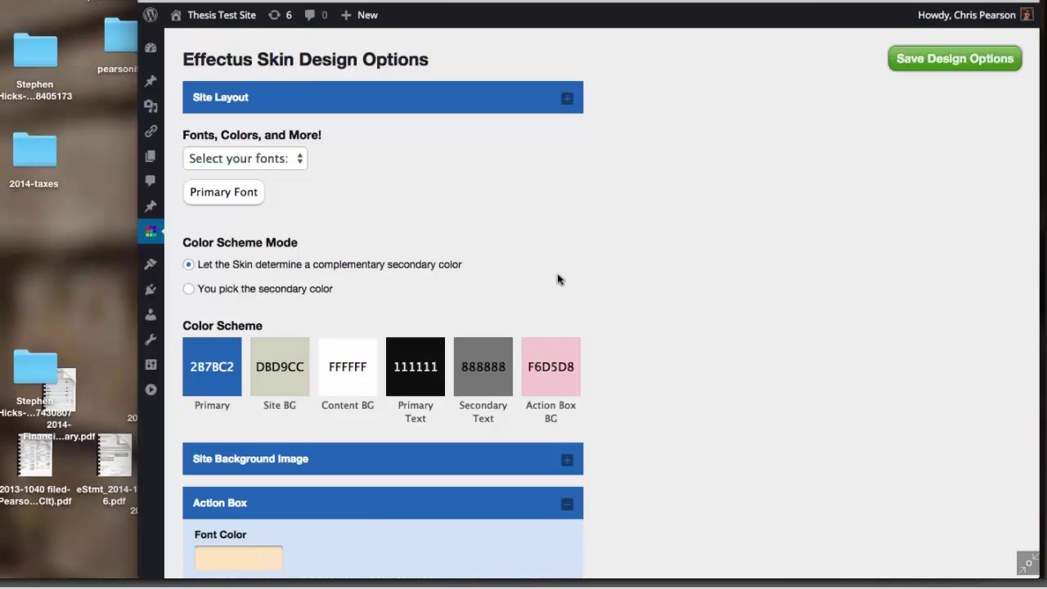
scroll(556, 278, "down", 5)
left_click(256, 243)
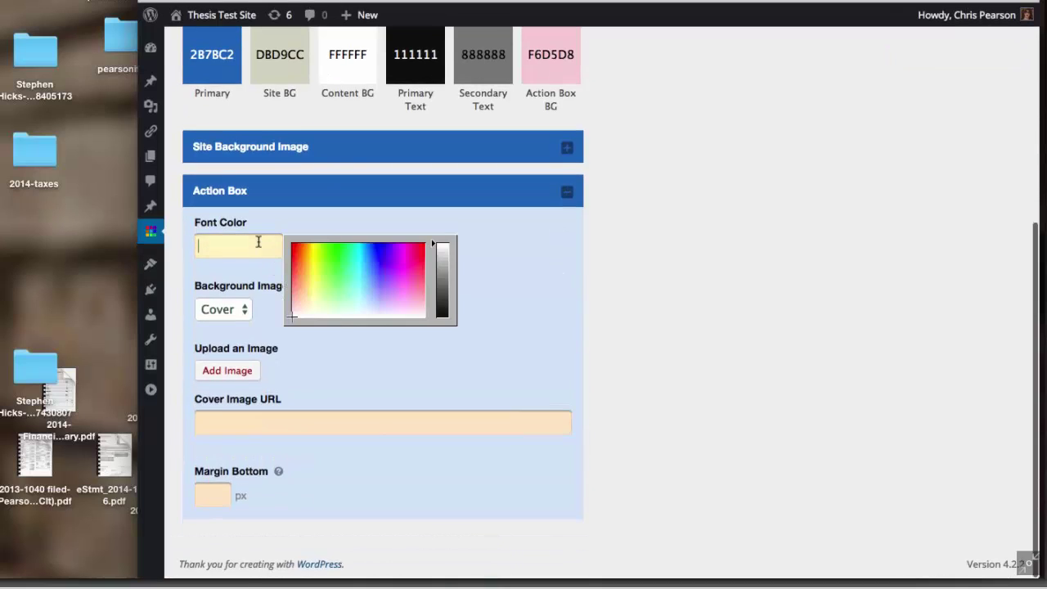
type("FFF")
left_click(246, 329)
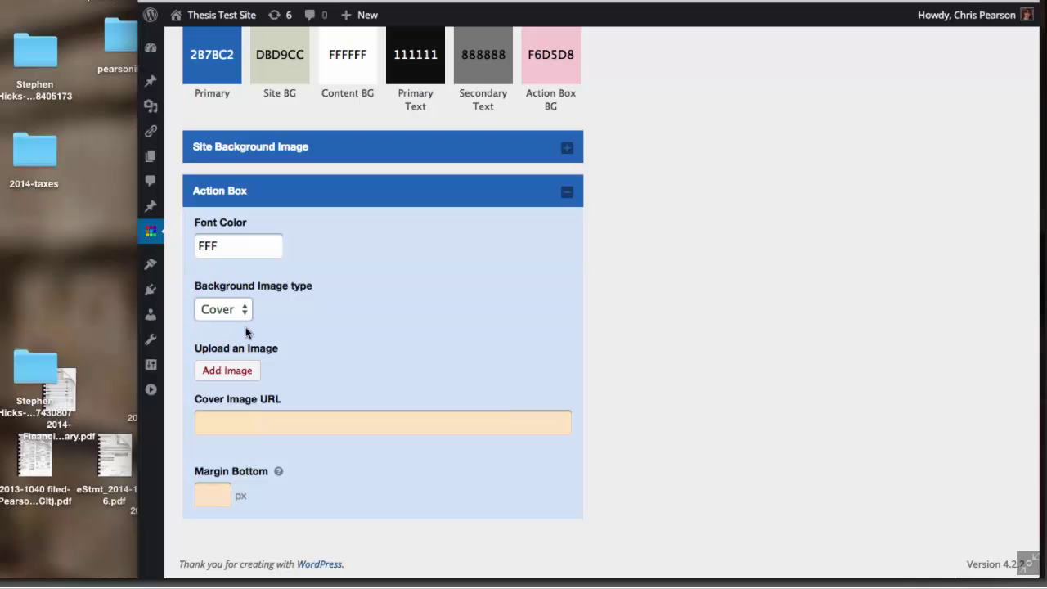
Use the chalkboard-green image as the Action Box background and save the design options.
left_click(233, 370)
left_click(358, 164)
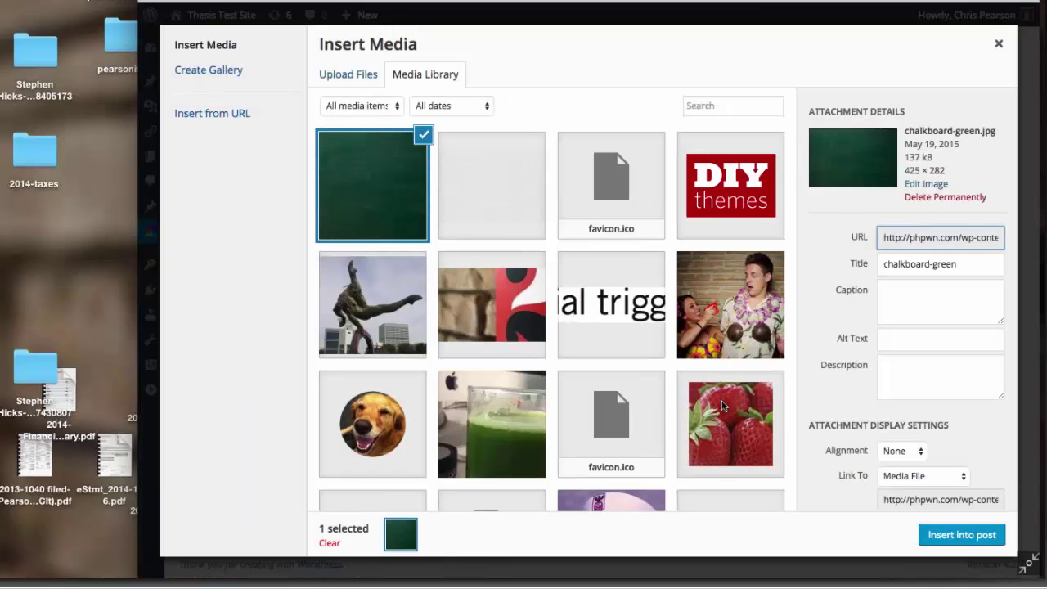
left_click(977, 534)
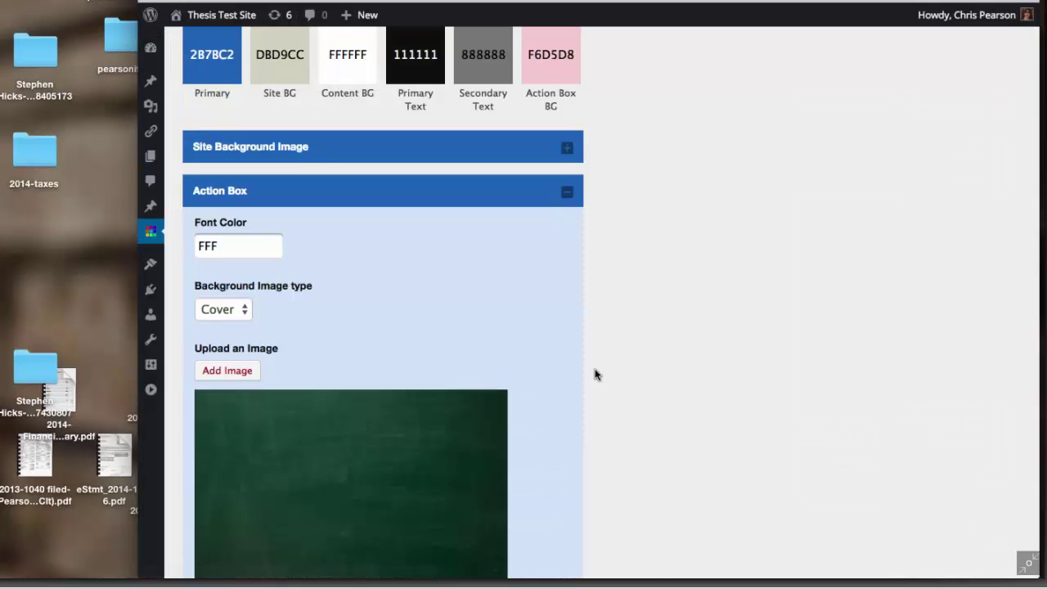
scroll(595, 374, "down", 5)
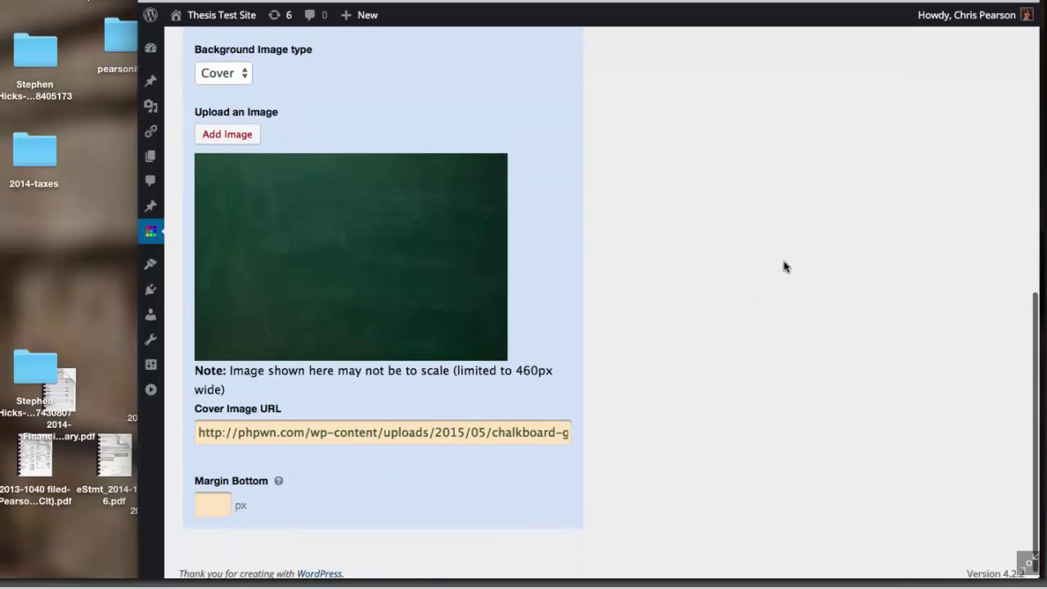
scroll(911, 123, "up", 10)
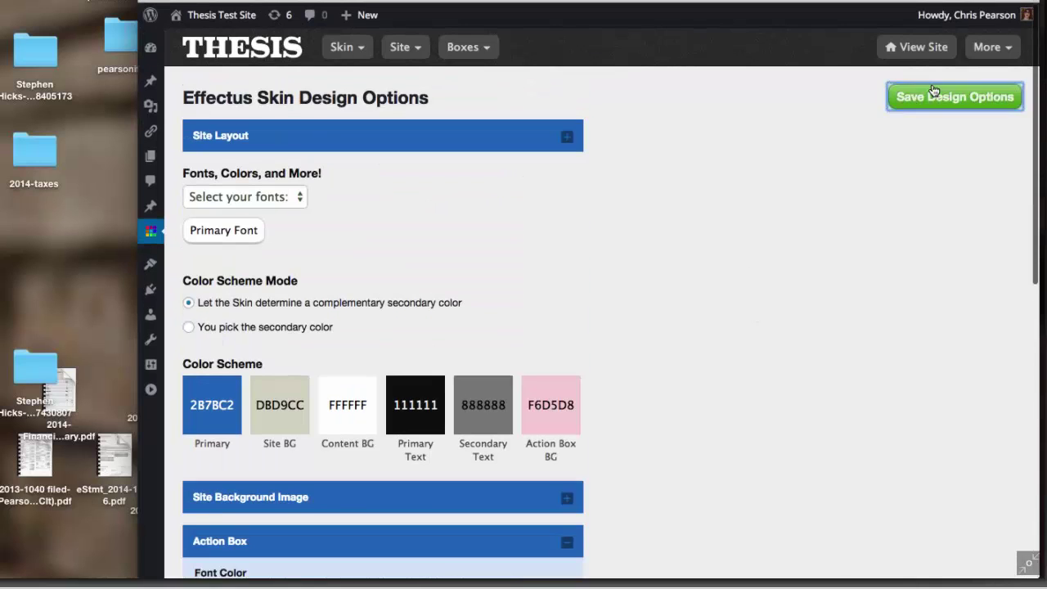
left_click(933, 90)
View the site and scroll through it to review the chalkboard Action Box with white text.
left_click(917, 47)
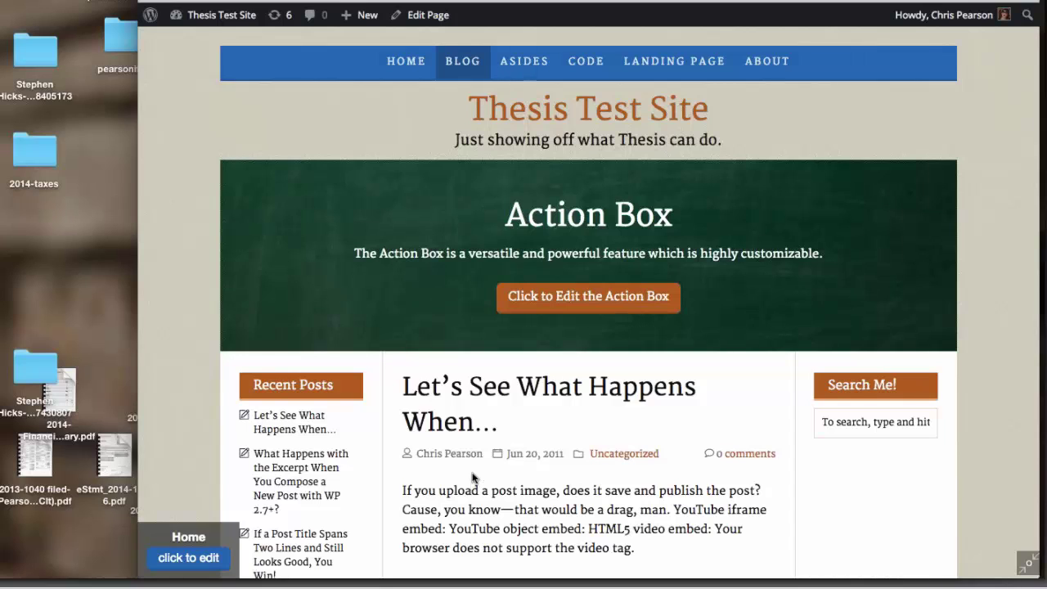
scroll(472, 478, "down", 5)
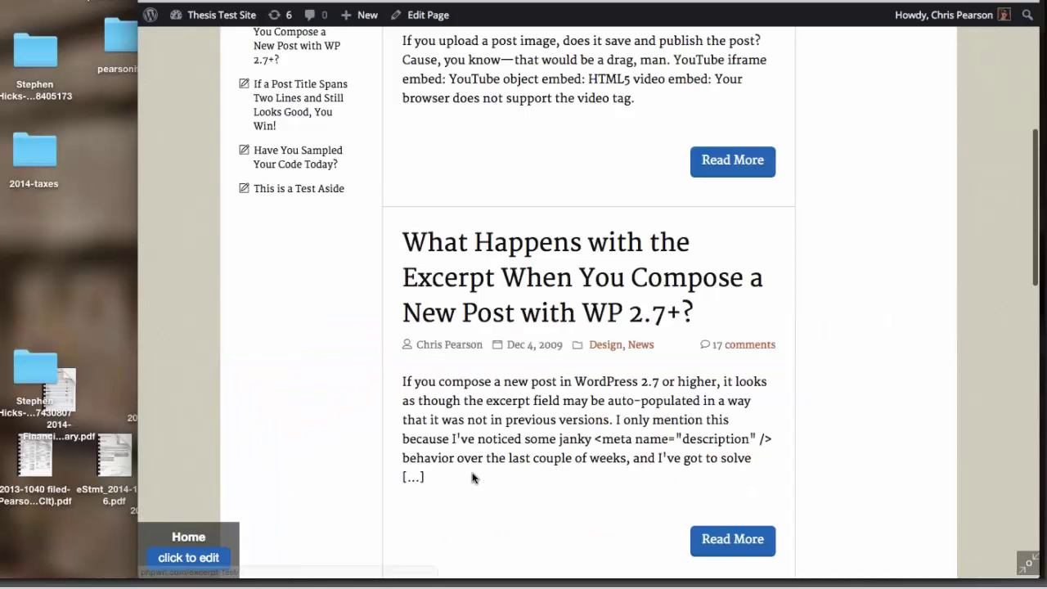
scroll(472, 478, "down", 10)
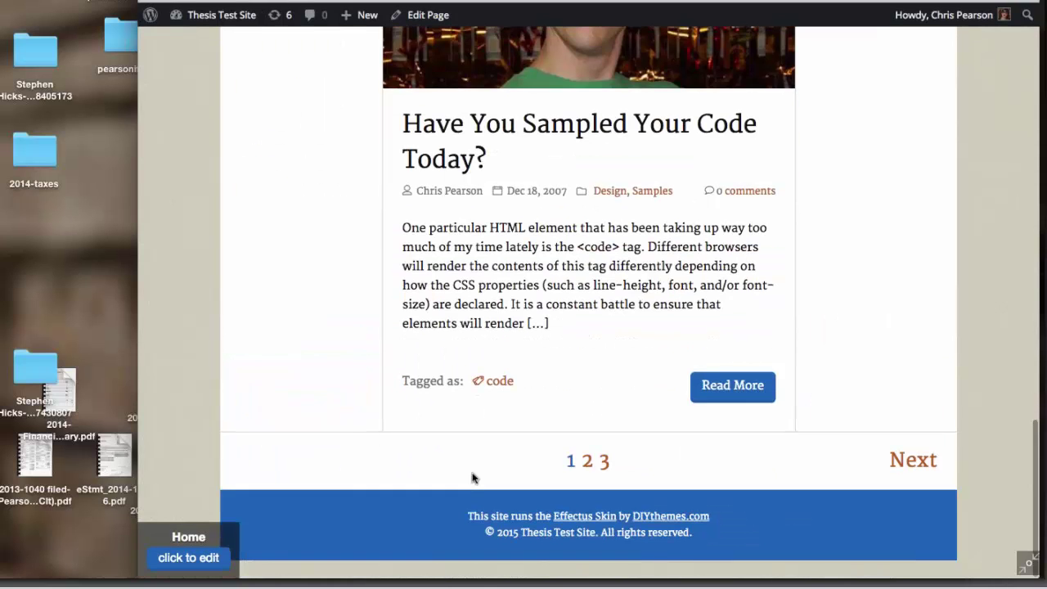
scroll(472, 478, "up", 15)
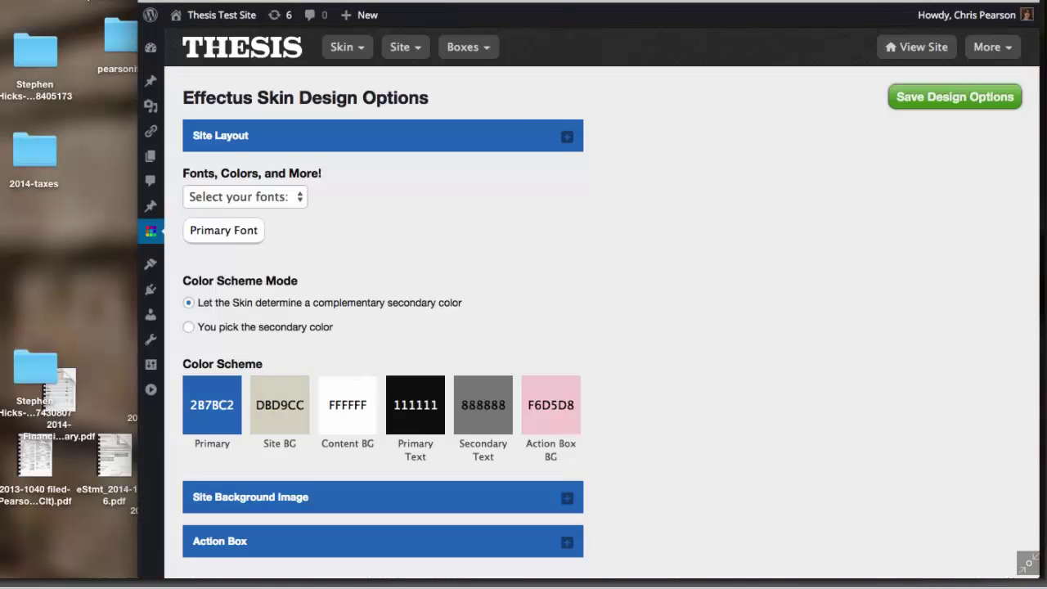
Set Nav Menu Location to Below Header in Site Layout and save the design options.
left_click(366, 138)
left_click(246, 191)
left_click(246, 202)
left_click(925, 92)
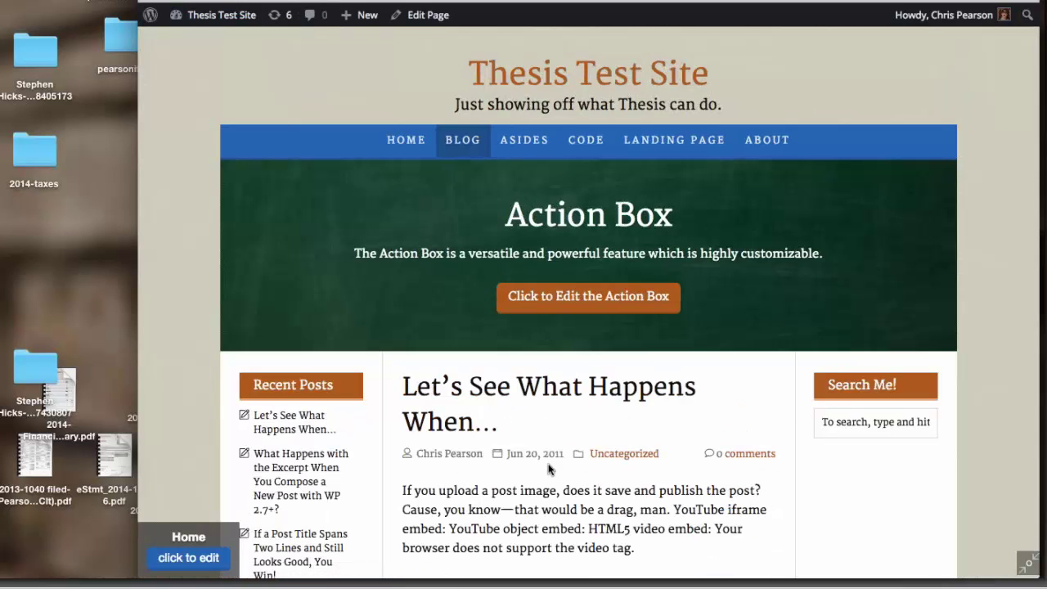
scroll(550, 468, "up", 1)
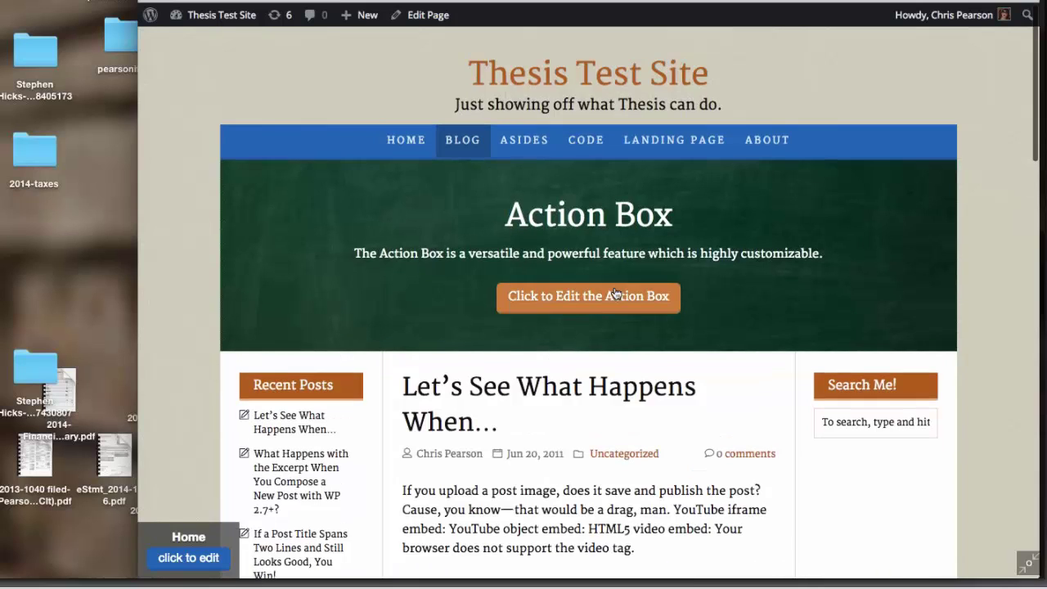